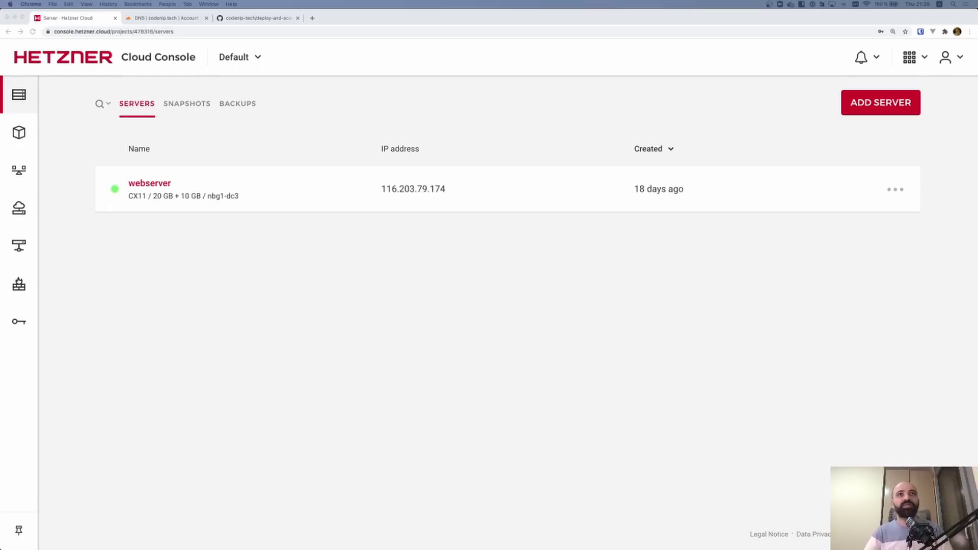
SSH into the webserver at 116.203.79.174 as root and clear the terminal
left_click(431, 189)
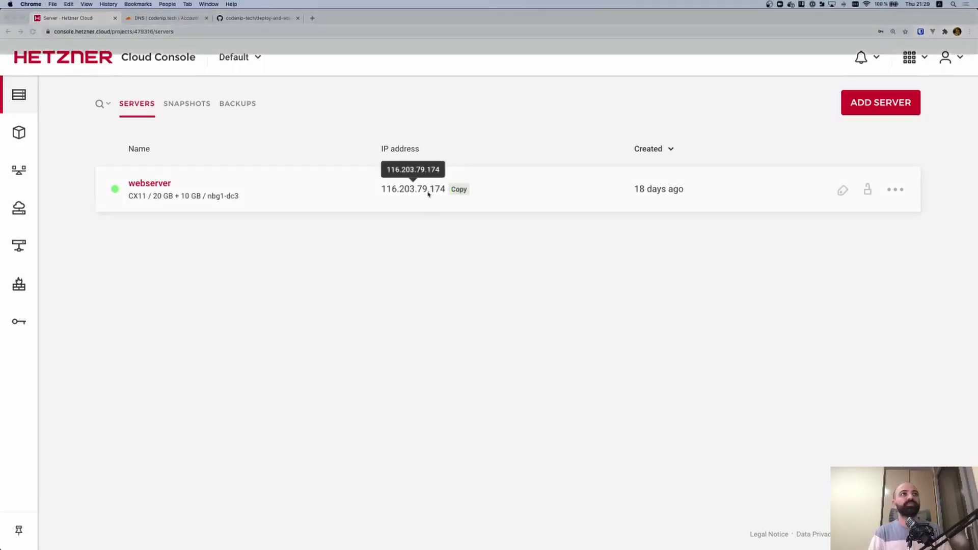
key("alt+space")
type("ssh root@")
type("116.203.79.174")
key("Return")
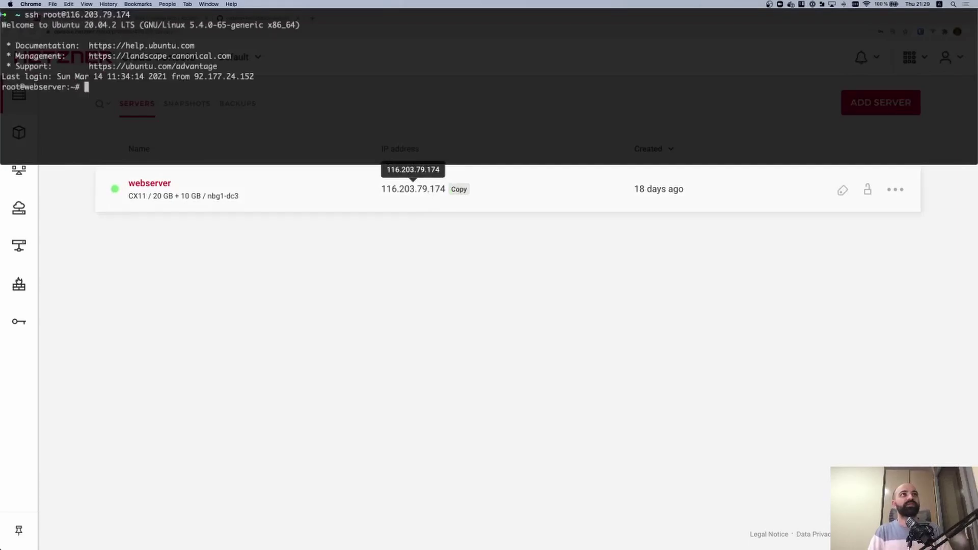
key("ctrl+l")
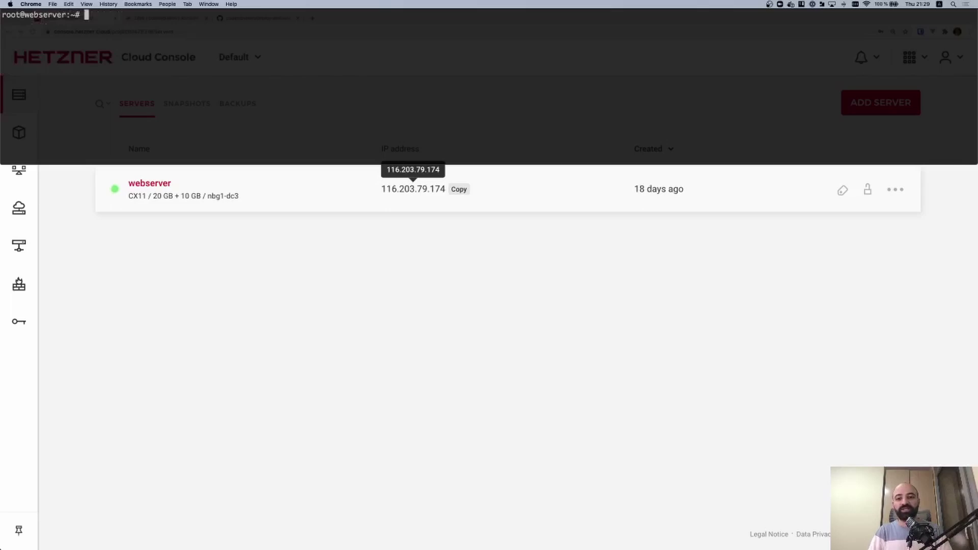
Return to the browser and start a new tab search for 'deploy docker registry'
key("super+Tab")
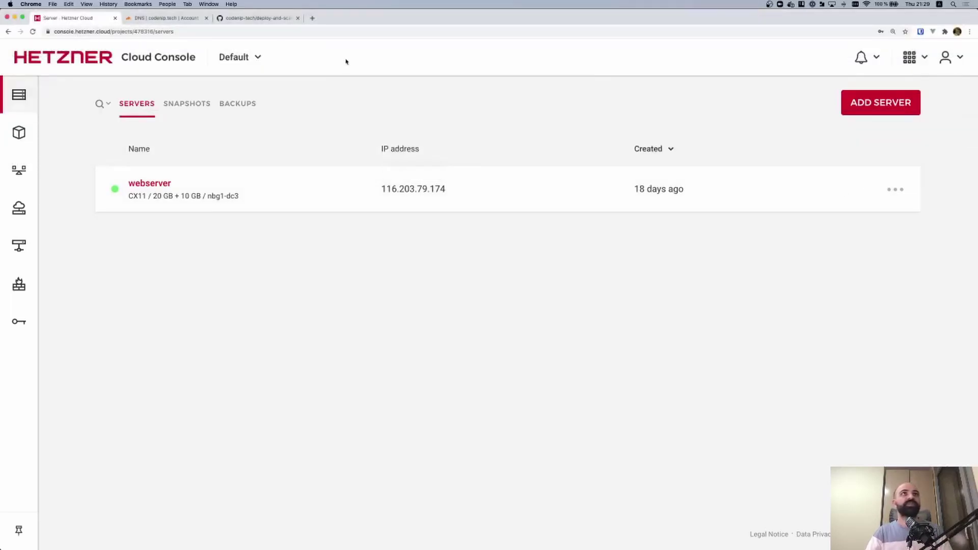
key("super+t")
type("deploy ")
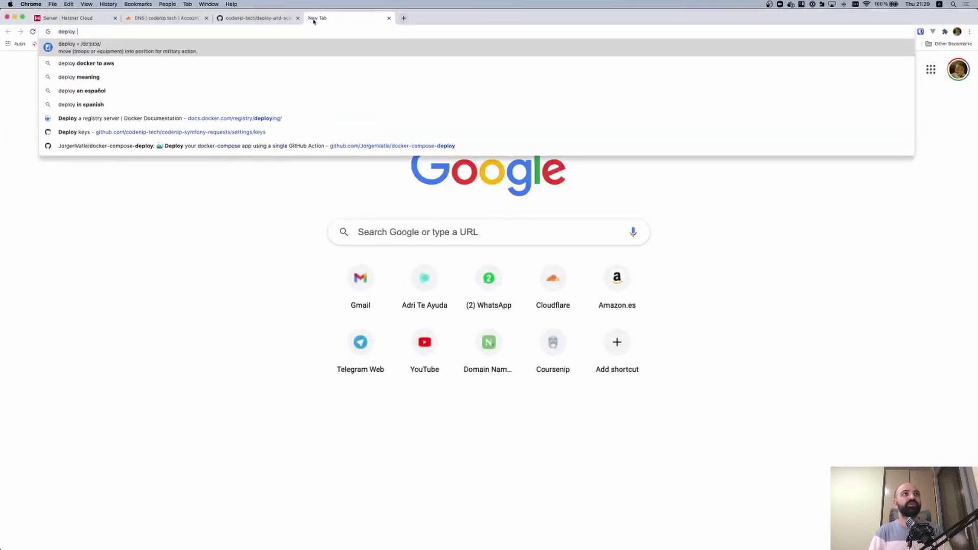
type("docker registry")
Search 'deploy docker registry' and open Docker Docs' Deploy a registry server page
key("Return")
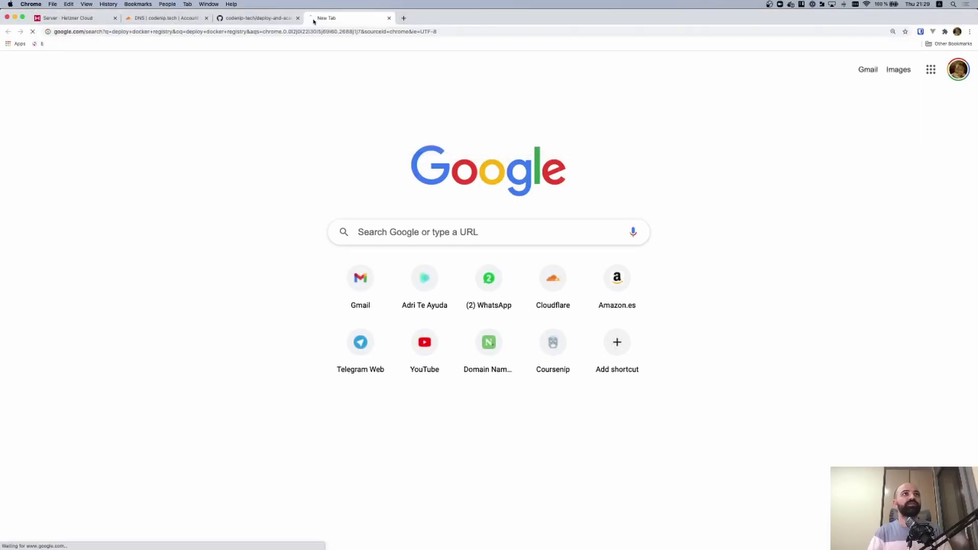
left_click(147, 119)
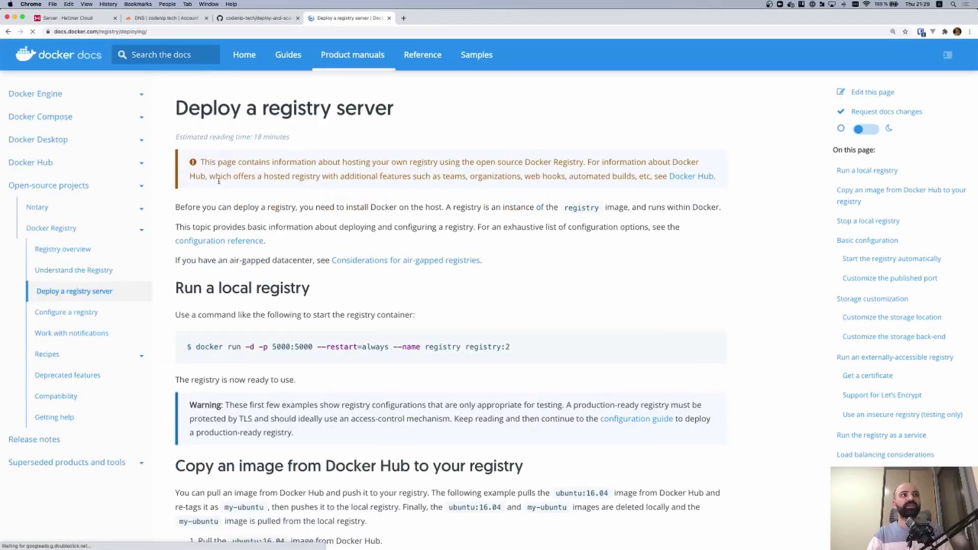
scroll(192, 178, "down", 5)
scroll(192, 177, "down", 15)
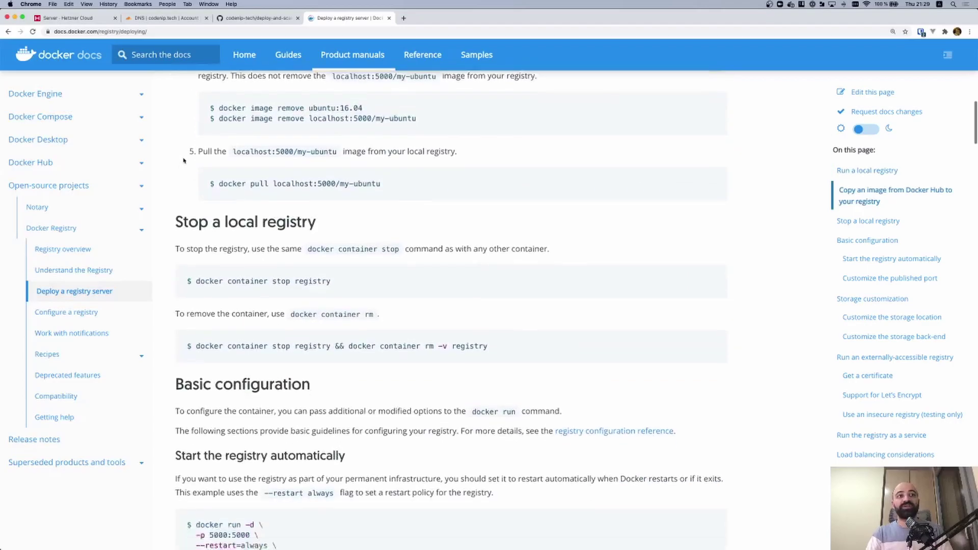
scroll(188, 165, "down", 5)
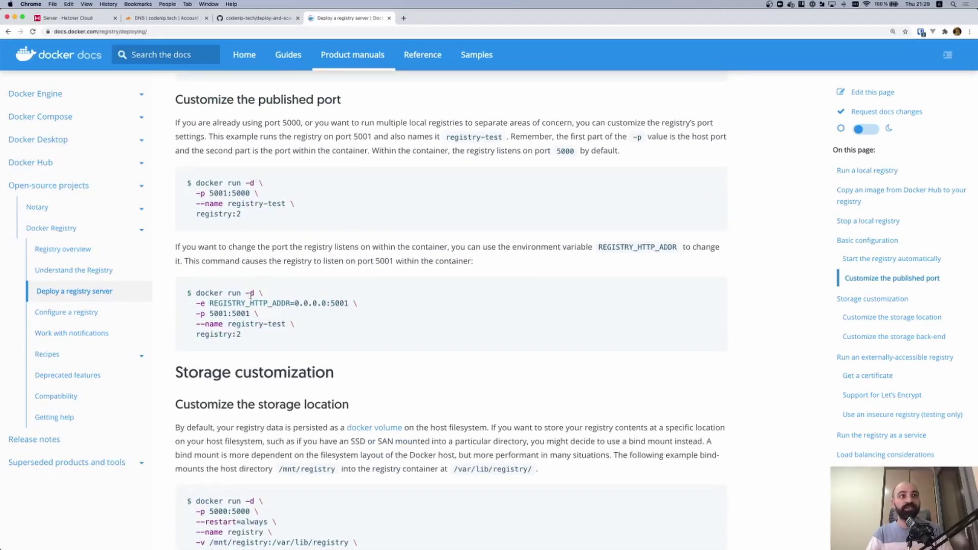
scroll(250, 294, "down", 15)
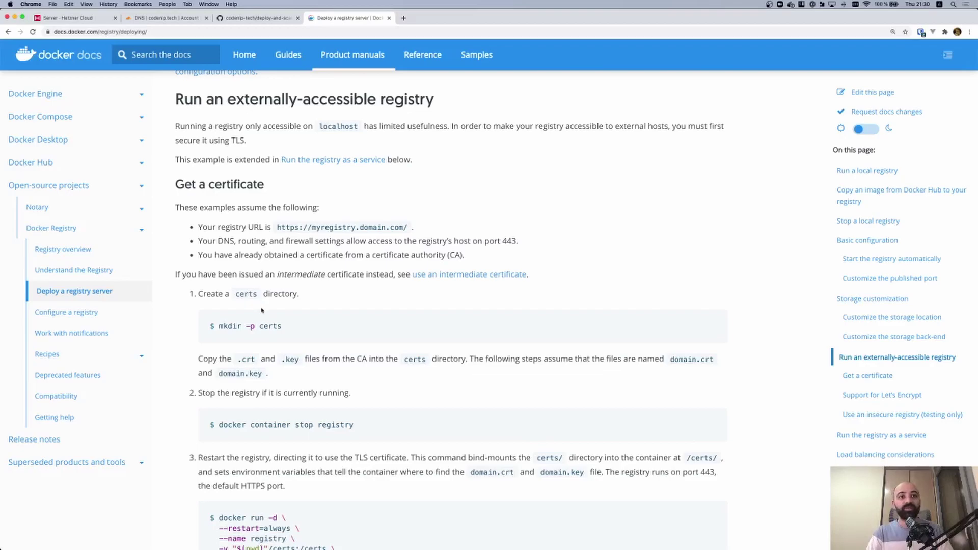
scroll(259, 308, "down", 3)
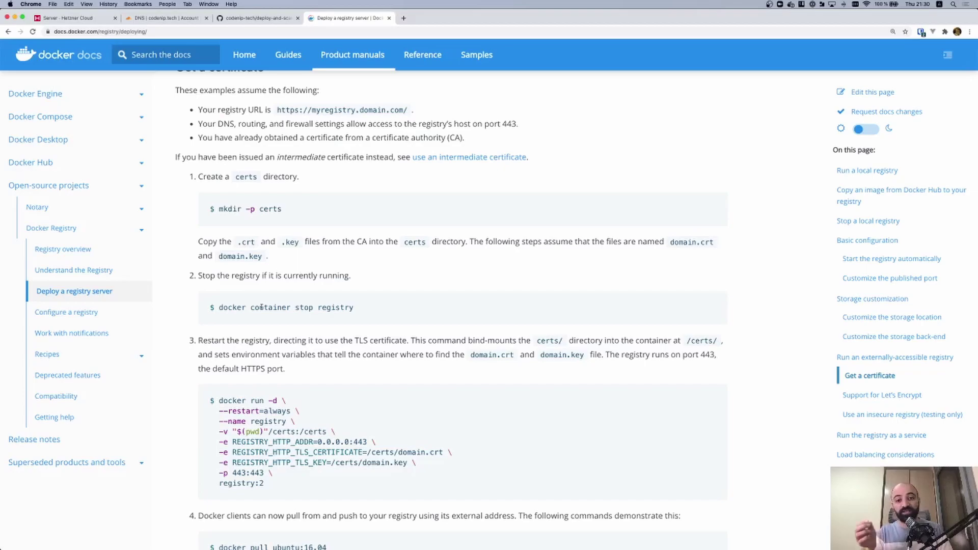
scroll(261, 307, "down", 15)
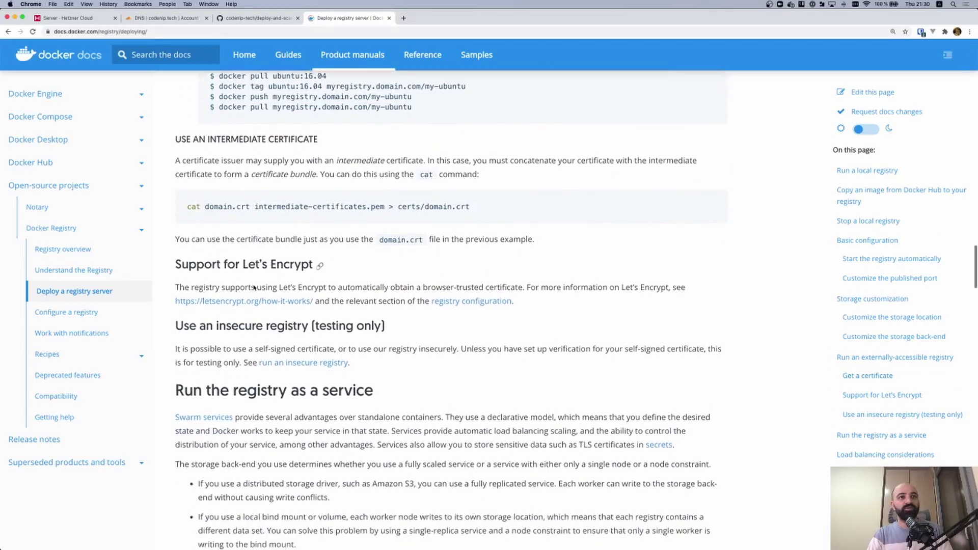
Find the 'auth/' native basic auth example, select its htpasswd command, and search 'docker htpasswd'
key("super+f")
type("auth/")
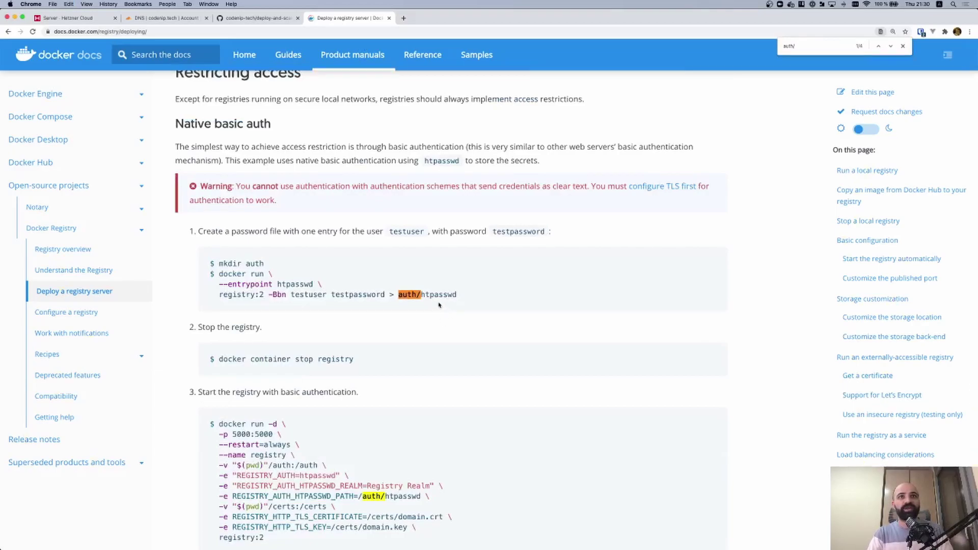
double_click(433, 296)
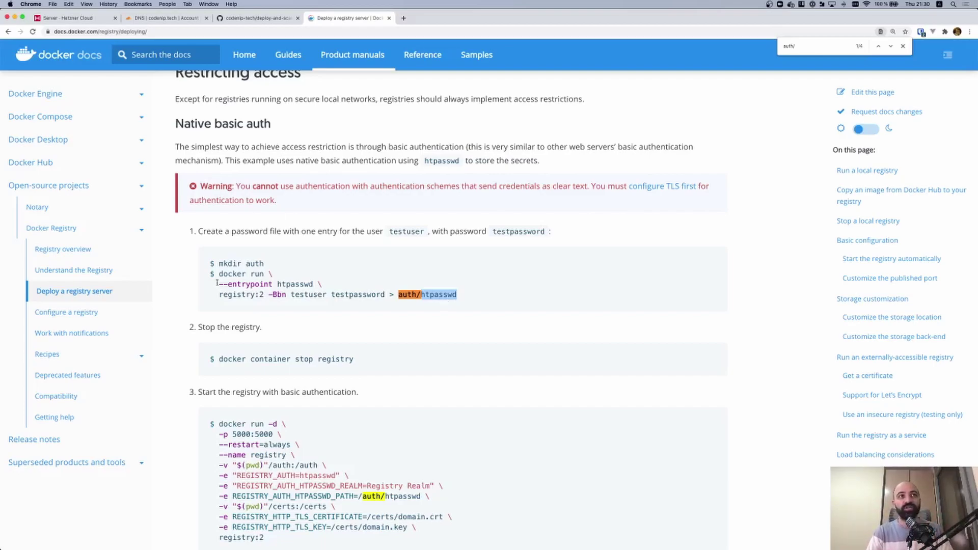
left_click_drag(219, 274, 464, 300)
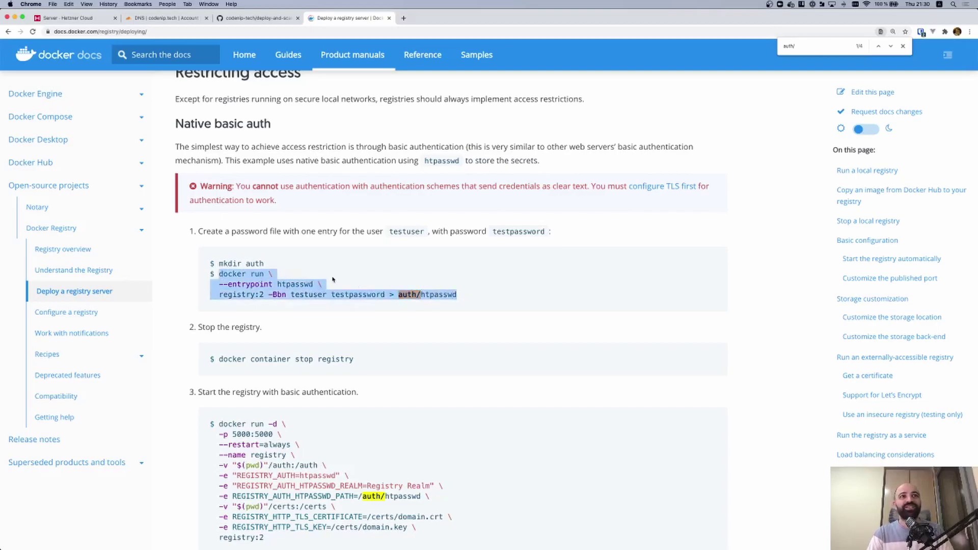
key("super+t")
type("docker")
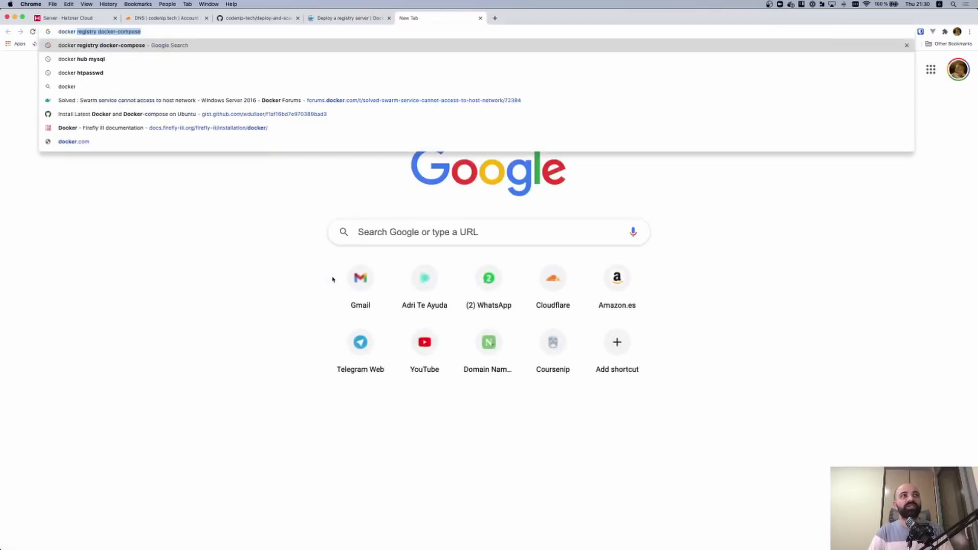
type(" htpasswd")
Open the xmartlabs/htpasswd Docker Hub page and copy its password-file generation command
key("Return")
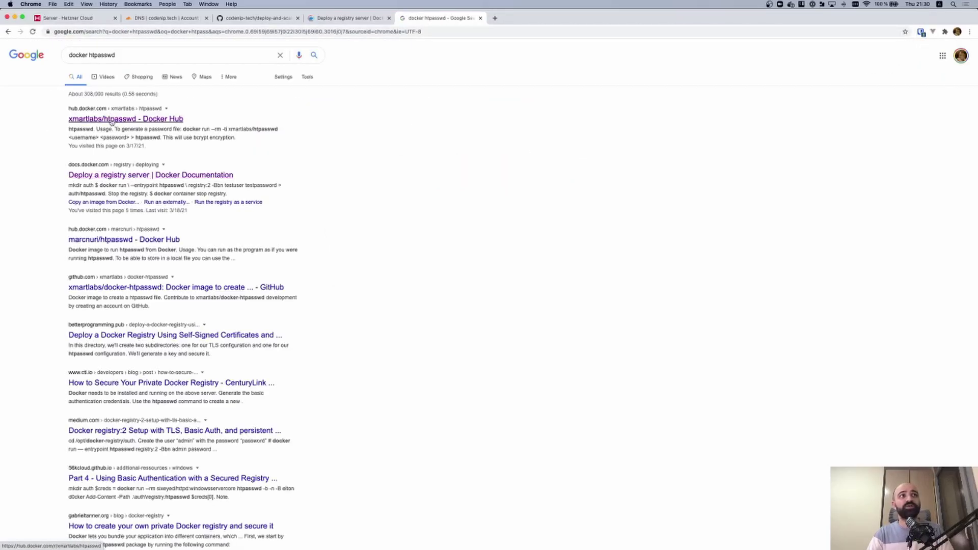
left_click(118, 121)
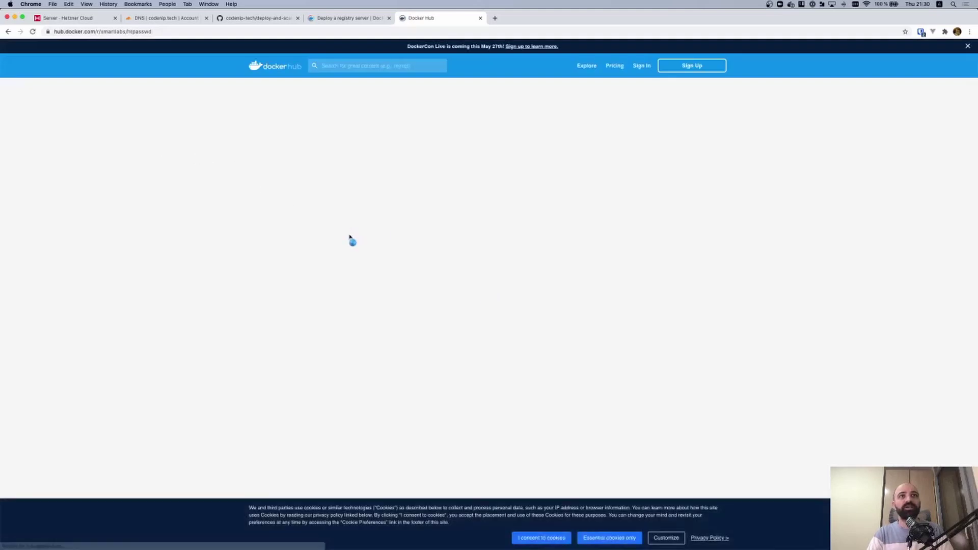
left_click_drag(267, 310, 465, 312)
key("super+c")
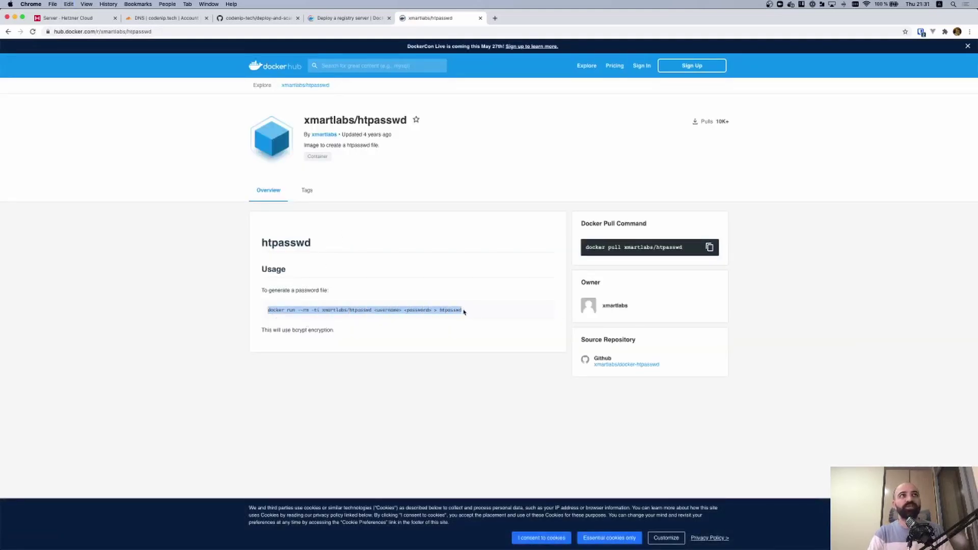
key("ctrl+grave")
Switch to the webserver user and create the registry and registry/auth directories
type("su - webserver")
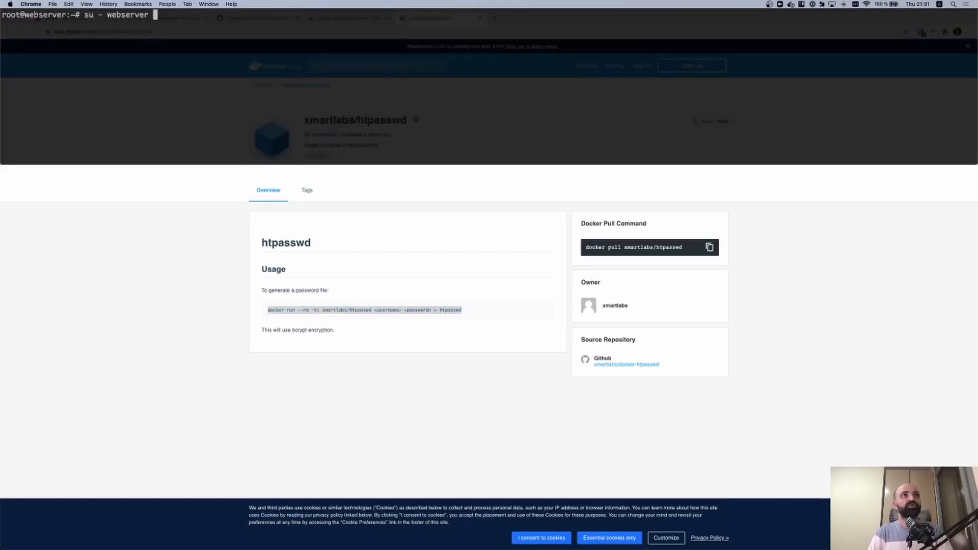
key("Return")
type("mkdir ")
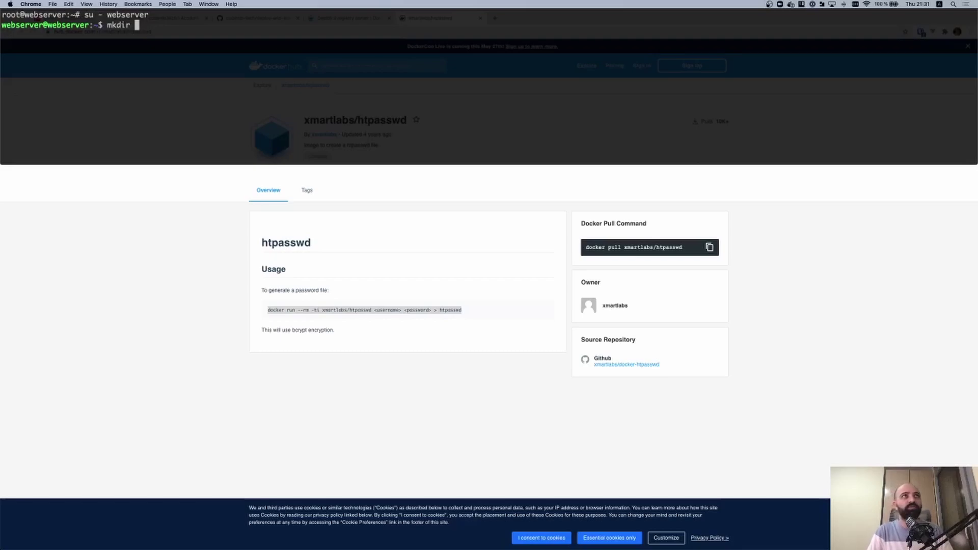
type("registry")
key("Return")
type("cd reg")
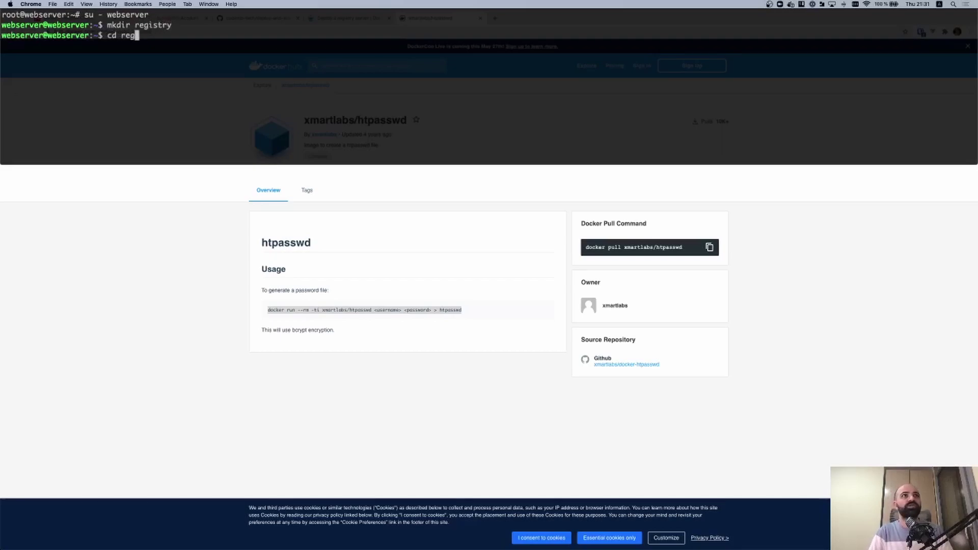
key("Tab")
key("Return")
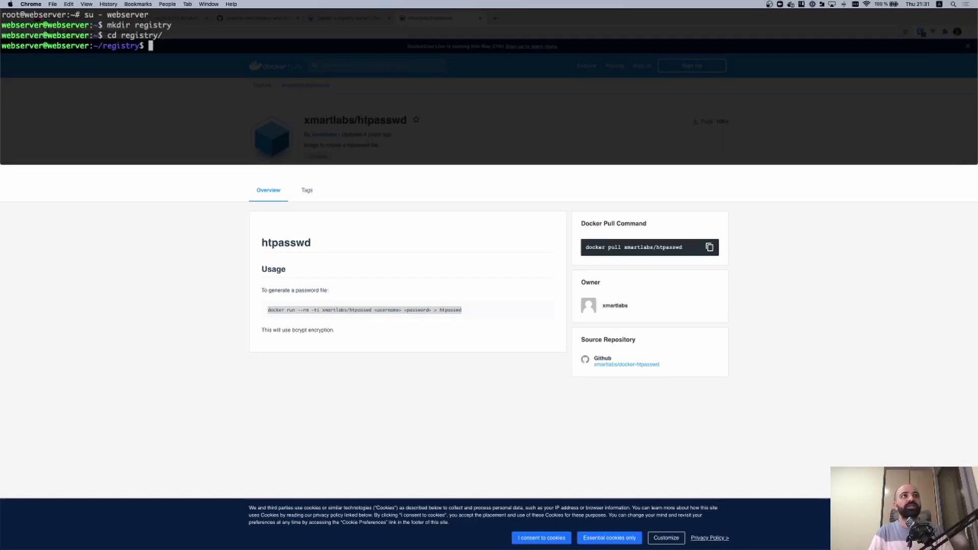
type("mkdir auth")
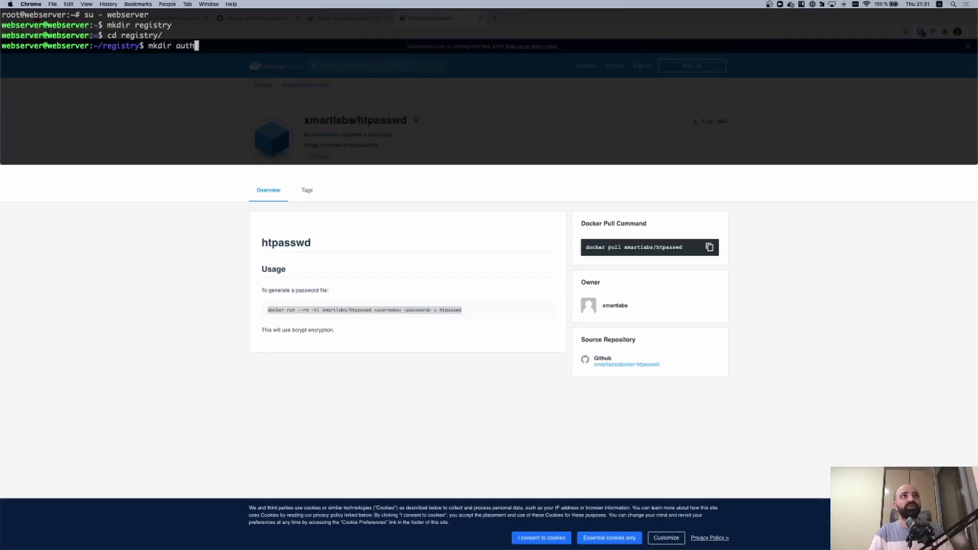
key("Return")
Paste the xmartlabs/htpasswd command and begin editing it, then cancel the botched edit
key("super+v")
key("alt+Left")
key("alt+Left")
key("alt+Left")
key("Left")
key("Left")
key("alt+Left")
key("Left")
key("alt+BackSpace")
type("auth")
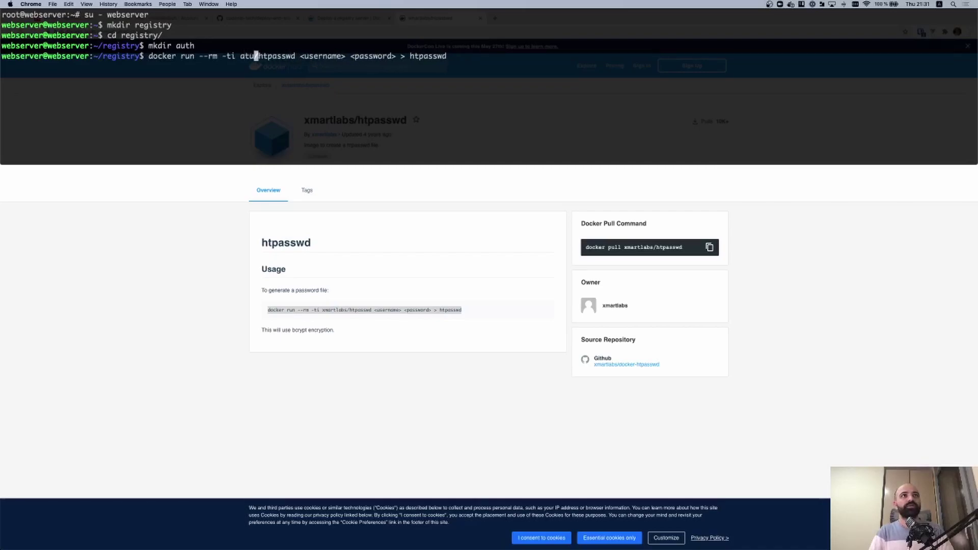
key("ctrl+c")
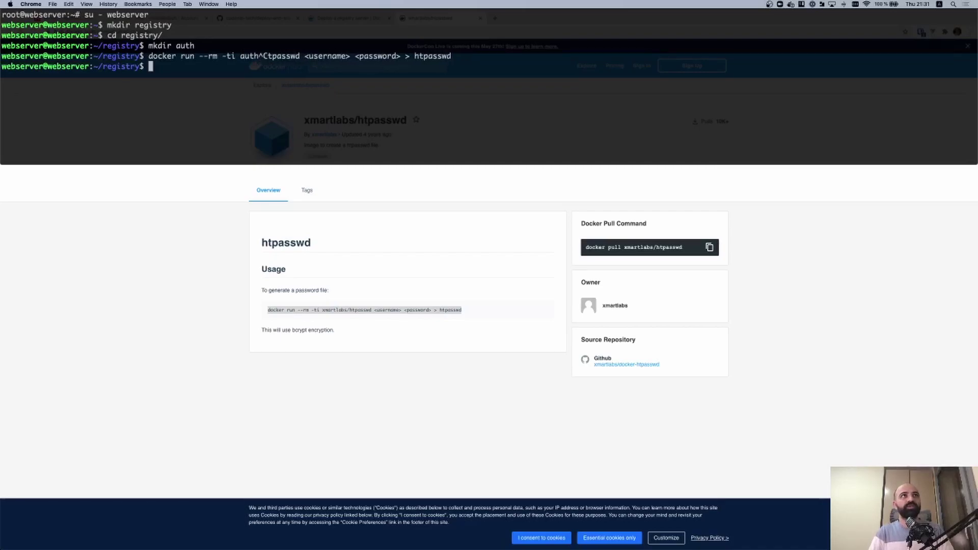
Generate auth/htpasswd with the registry username and password via xmartlabs/htpasswd, then display it
key("super+v")
key("alt+Left")
key("alt+Left")
key("alt+Left")
key("alt+Left")
key("alt+Right")
key("alt+Right")
key("alt+Right")
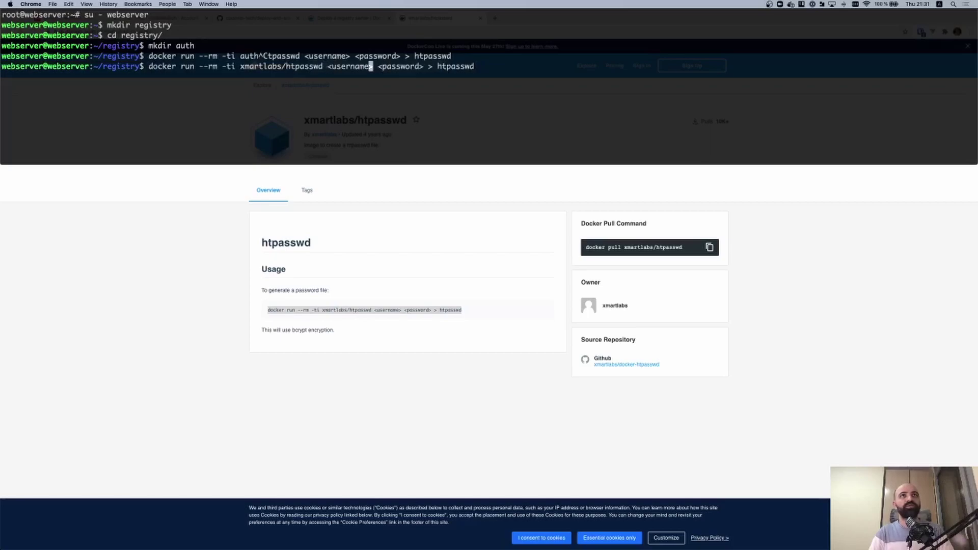
key("alt+BackSpace")
key("alt+BackSpace")
key("BackSpace")
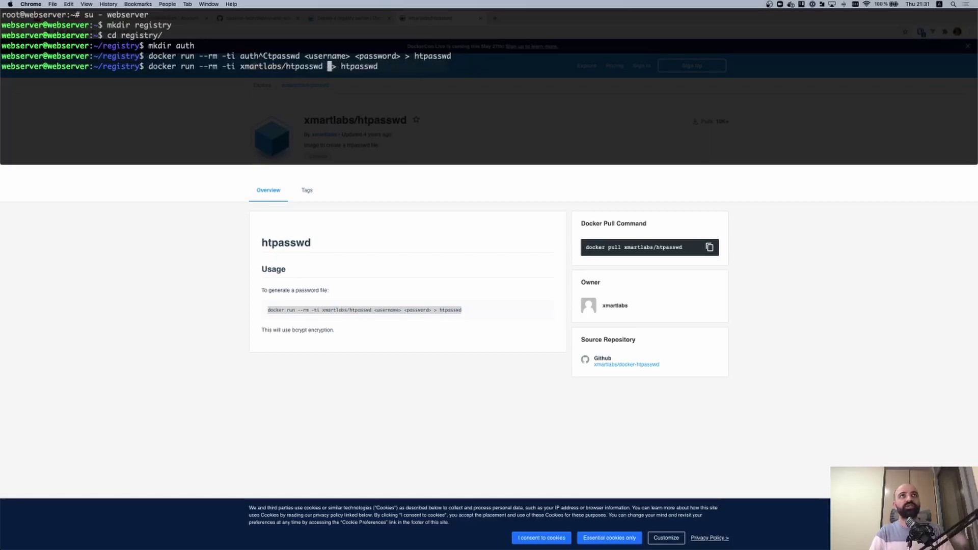
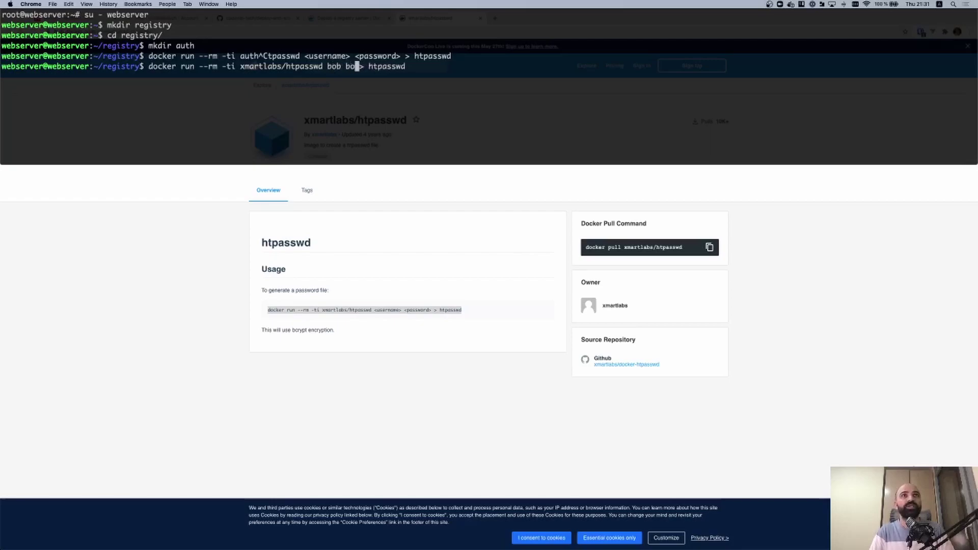
key("End")
key("alt+Left")
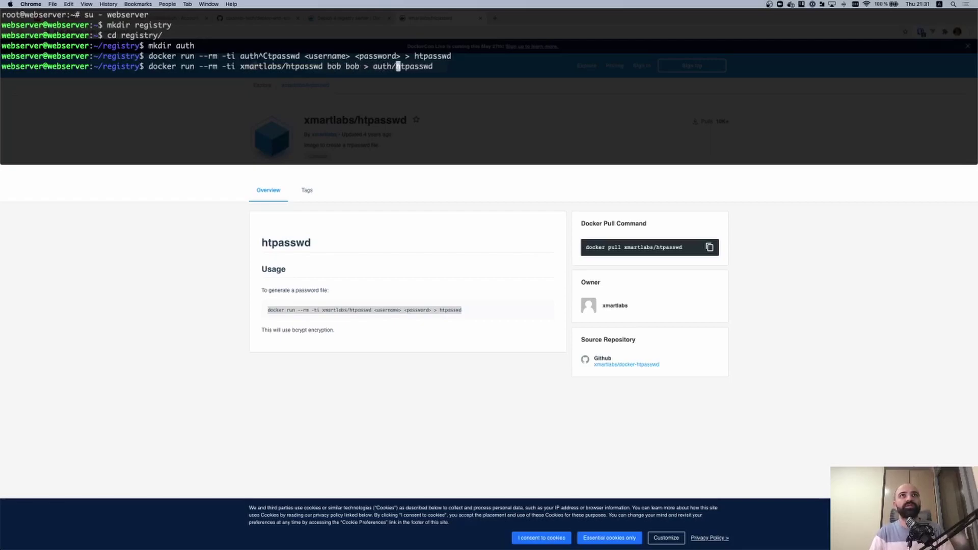
key("Return")
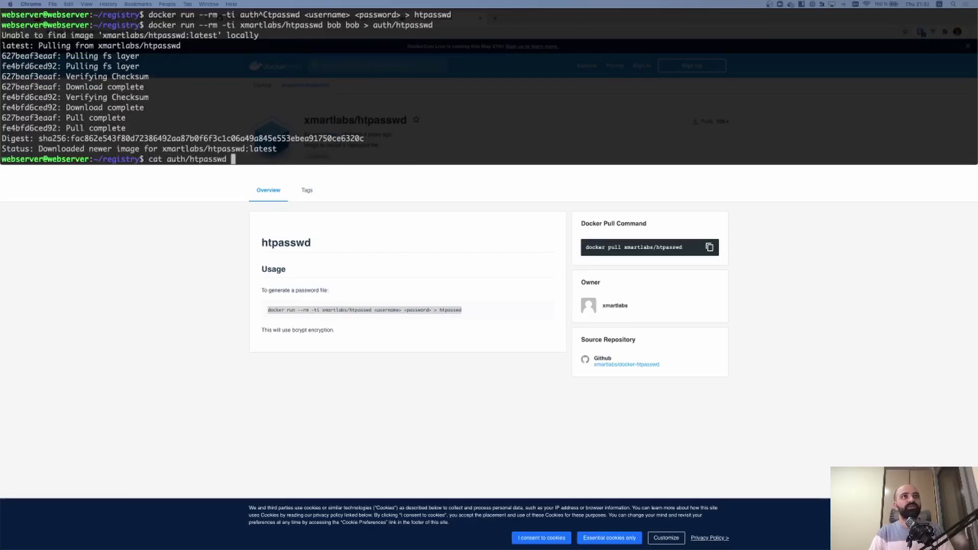
key("Return")
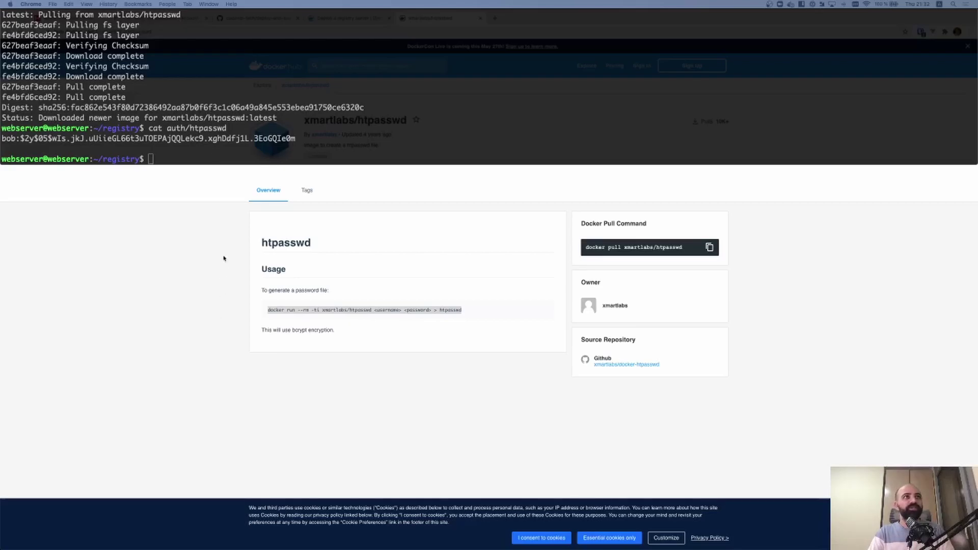
Paste the registry:2 docker run command and highlight its -d, restart=always, name, REGISTRY_HTTP_ADDR and /auth/htpasswd options
left_click(220, 133)
key("super+v")
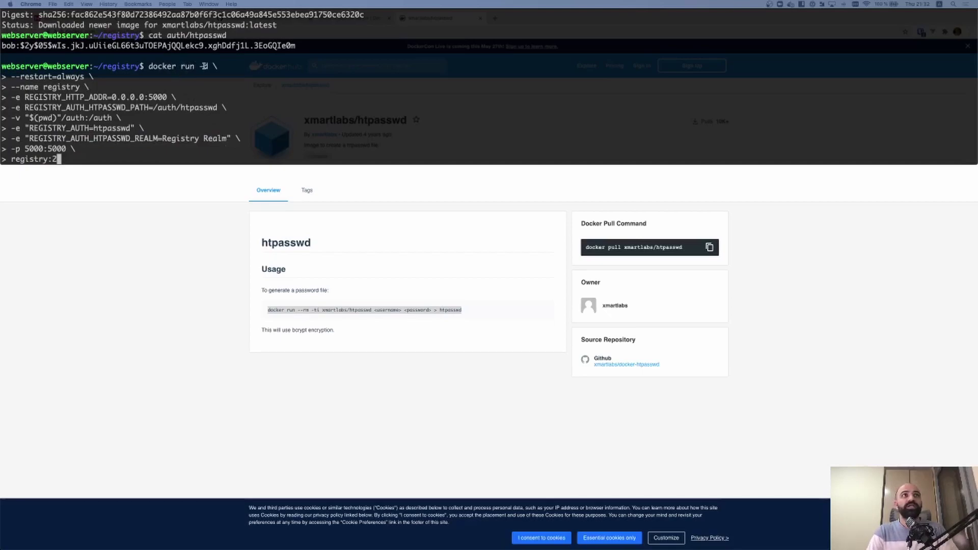
left_click_drag(198, 66, 208, 66)
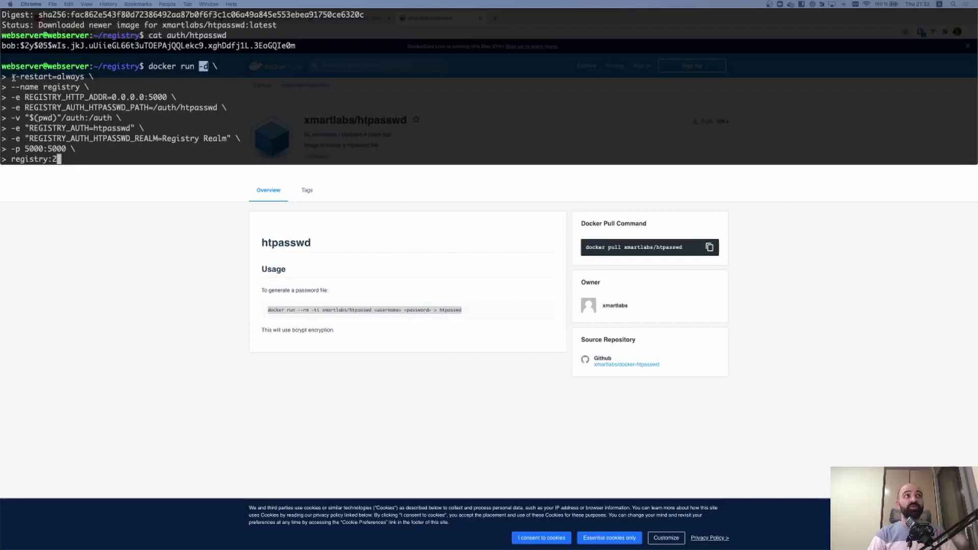
left_click_drag(56, 76, 82, 76)
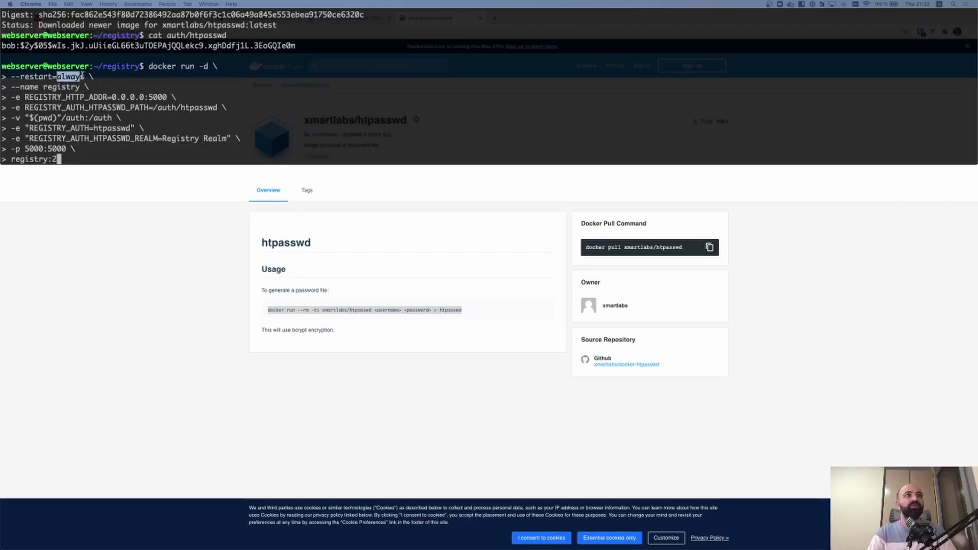
left_click(45, 87)
left_click_drag(45, 87, 80, 87)
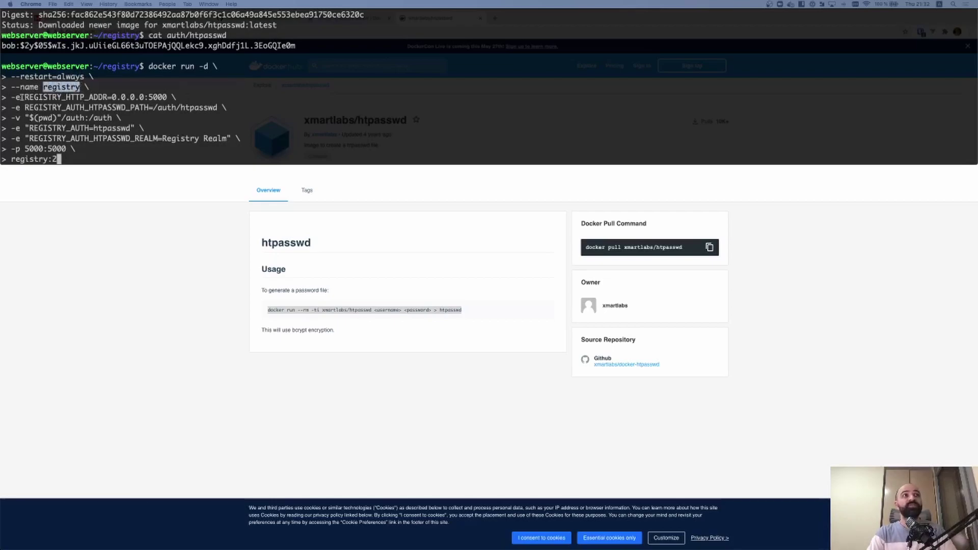
left_click_drag(23, 97, 136, 97)
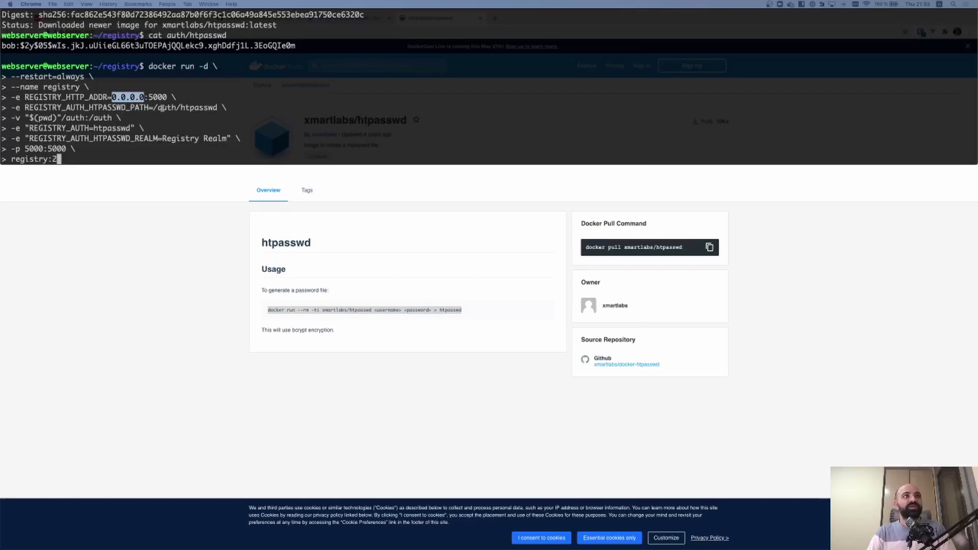
left_click_drag(153, 107, 220, 108)
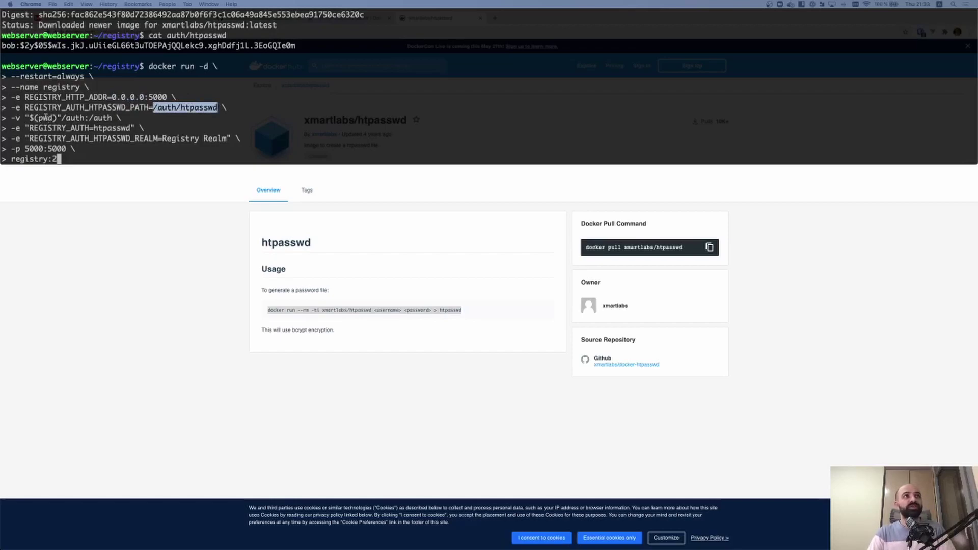
Highlight the ~/registry directory, /auth mount, htpasswd auth type, Registry Realm and 5000:5000 port mapping
scroll(46, 116, "down", 1)
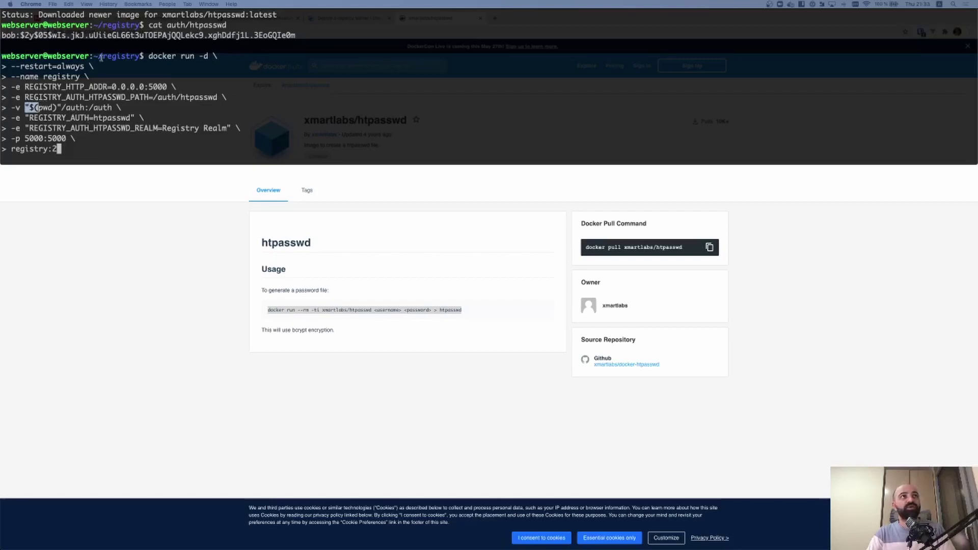
left_click_drag(141, 55, 94, 56)
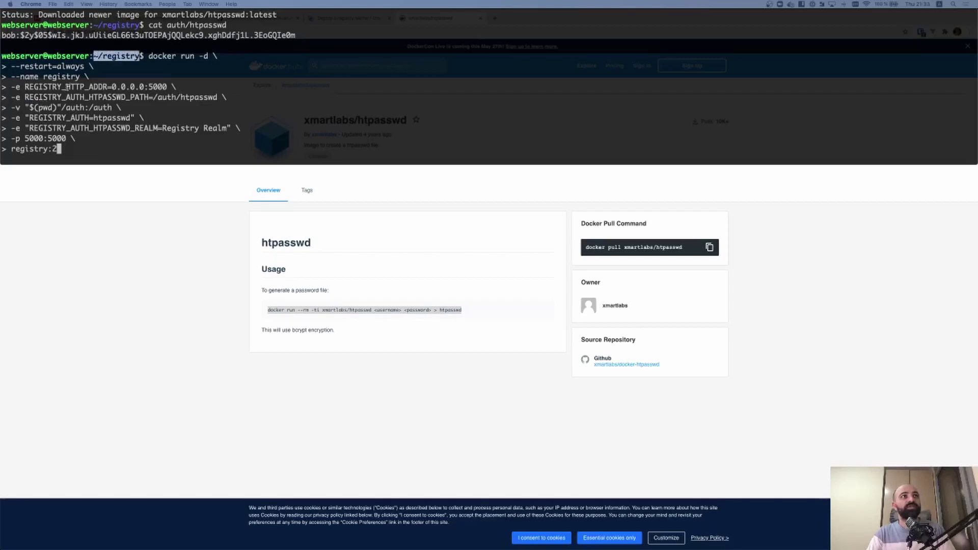
left_click_drag(61, 108, 112, 108)
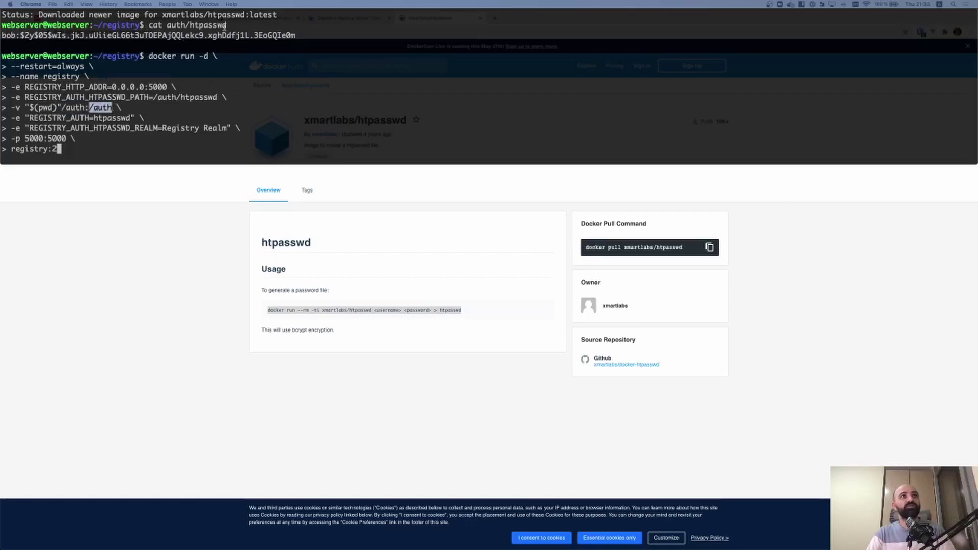
left_click_drag(226, 25, 189, 25)
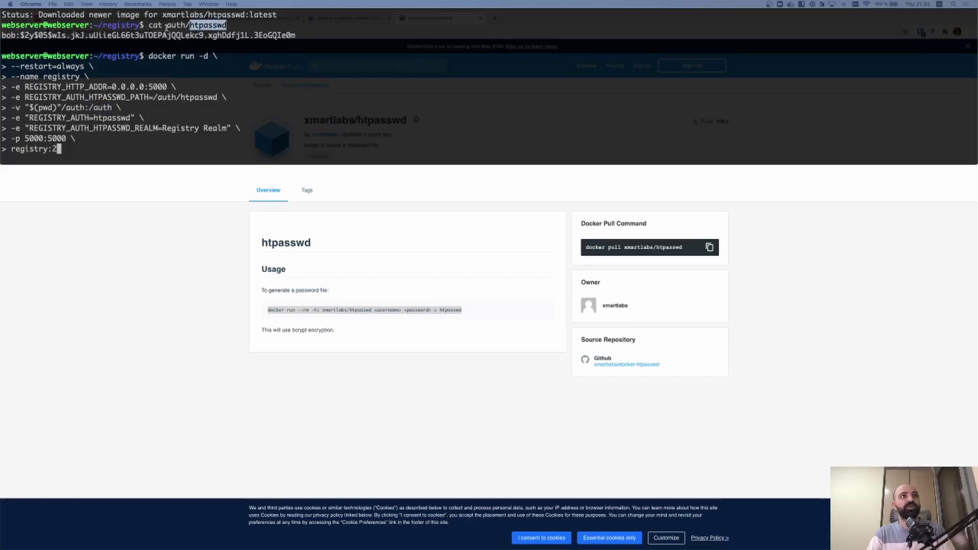
left_click_drag(153, 97, 220, 97)
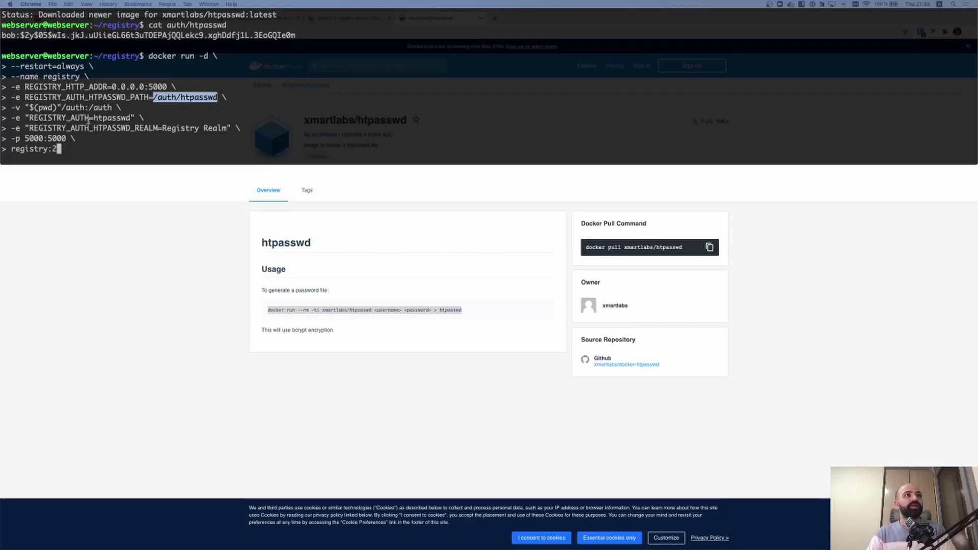
left_click_drag(93, 119, 131, 118)
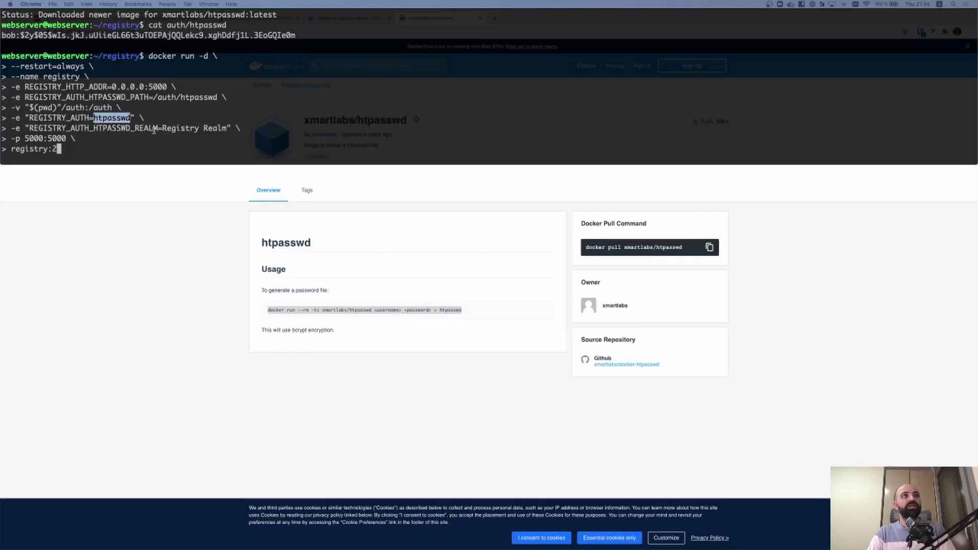
left_click_drag(162, 128, 227, 129)
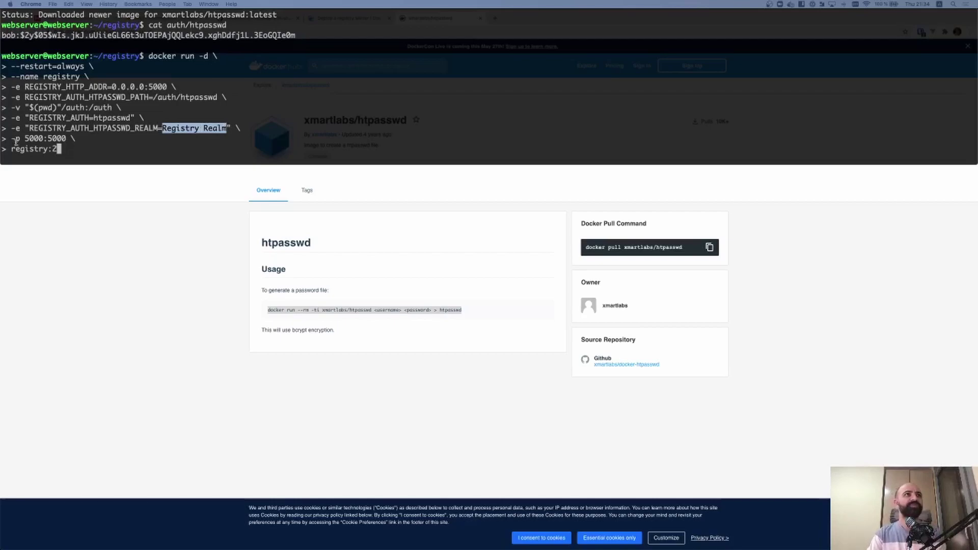
left_click_drag(24, 138, 65, 138)
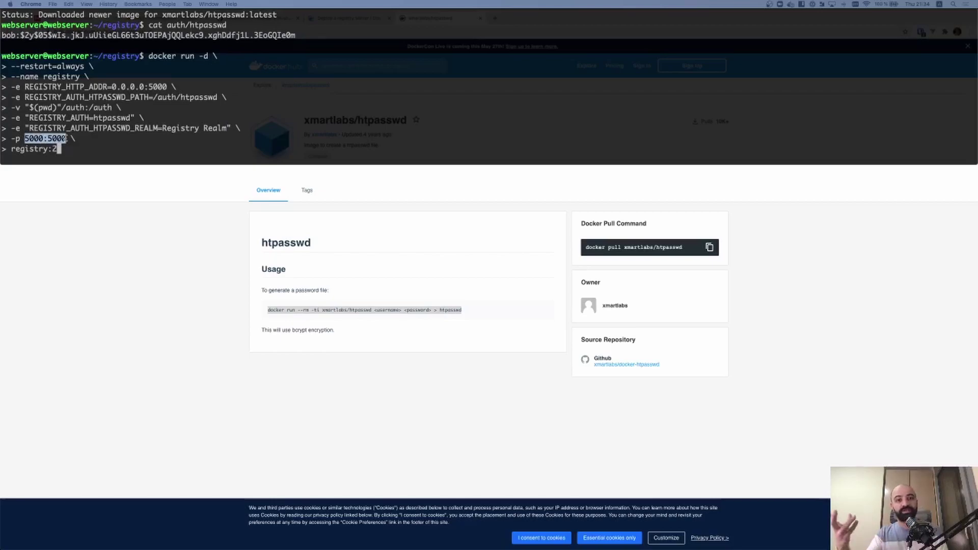
Run the registry:2 container, return to the root shell, and begin typing vim /etc/apache2/sites-en
key("Return")
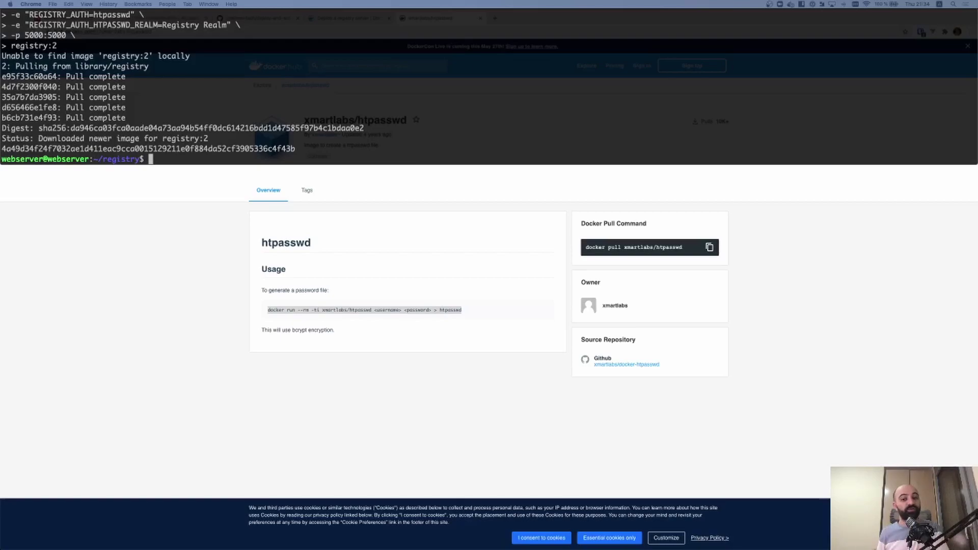
key("ctrl+d")
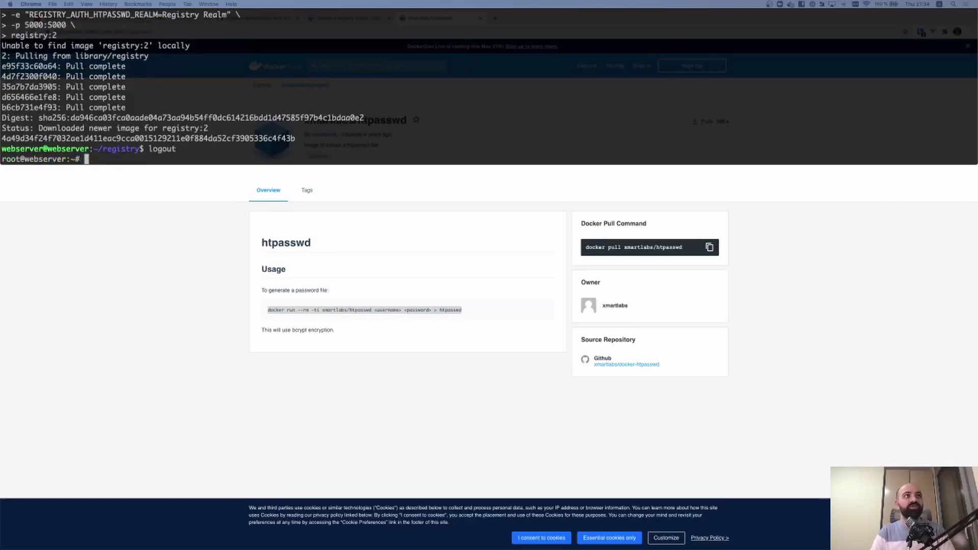
key("ctrl+l")
type("vim .et")
key("BackSpace")
key("BackSpace")
key("BackSpace")
type("/etc/apache2/sites-en")
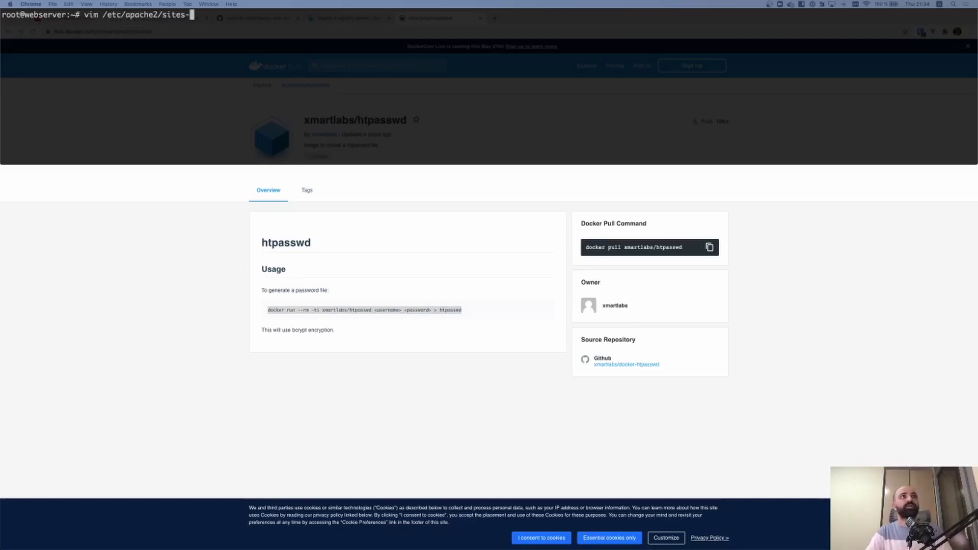
Open 000-proxy.conf in vim and paste a copy of the VirtualHost block below it
key("Tab")
key("Tab")
key("Return")
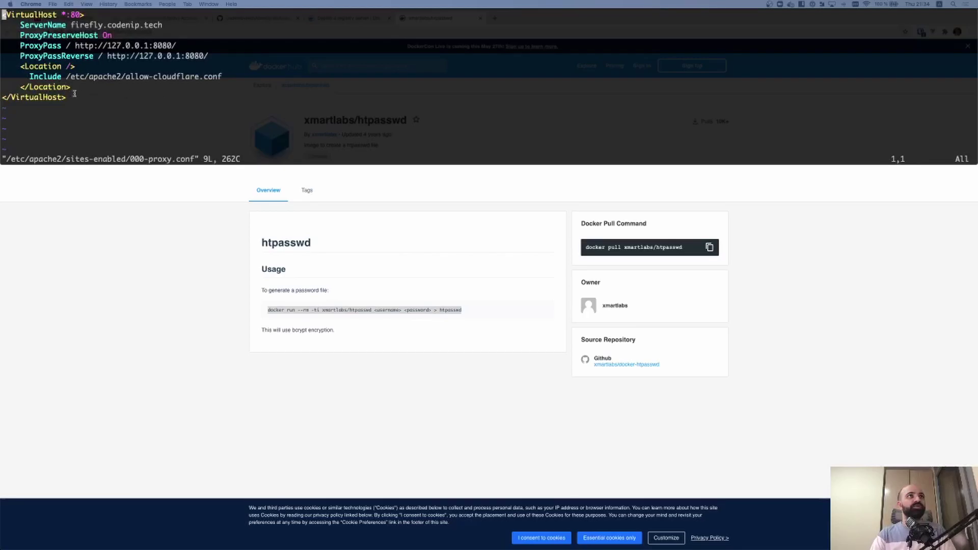
left_click_drag(2, 108, 2, 15)
key("super+c")
left_click(3, 96)
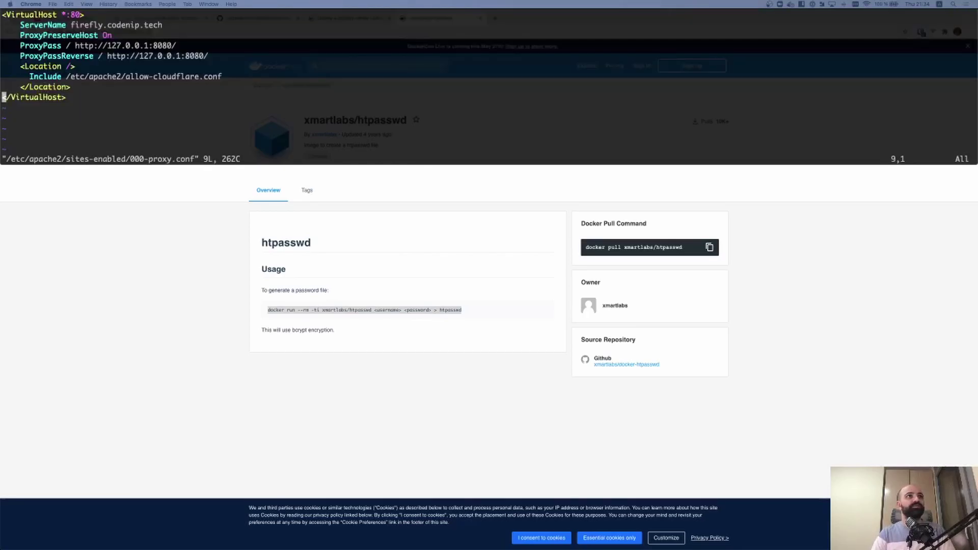
key("o")
key("Return")
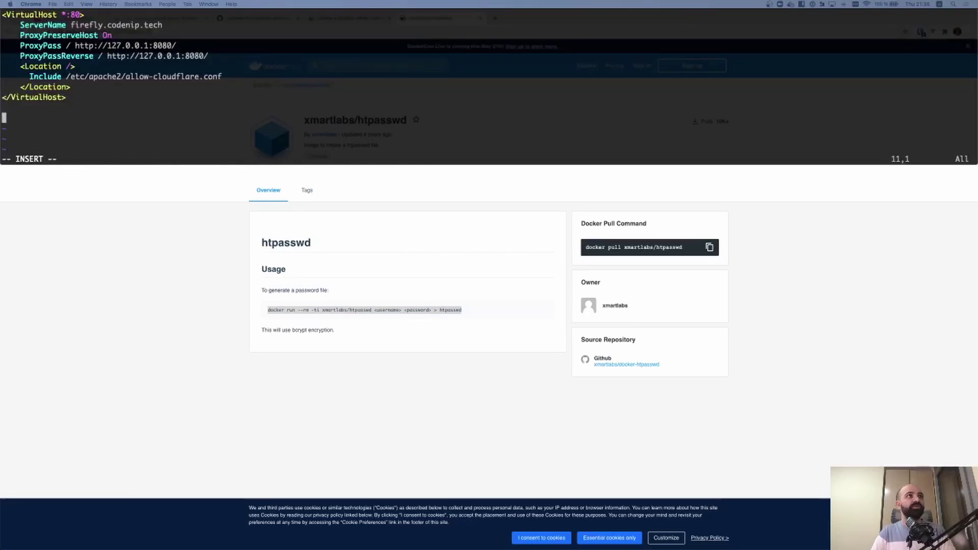
key("super+v")
Change the copied block's ServerName to registry and its ProxyPass ports from 8080 to 5000
key("Up")
key("Up")
key("Up")
key("Up")
key("Up")
key("Up")
key("Up")
key("Right")
key("Right")
key("Right")
key("Right")
key("Right")
key("Right")
key("Right")
key("Right")
key("BackSpace")
key("BackSpace")
key("BackSpace")
key("BackSpace")
key("BackSpace")
key("BackSpace")
key("BackSpace")
type("registry")
key("Down")
key("Down")
key("Right")
key("Right")
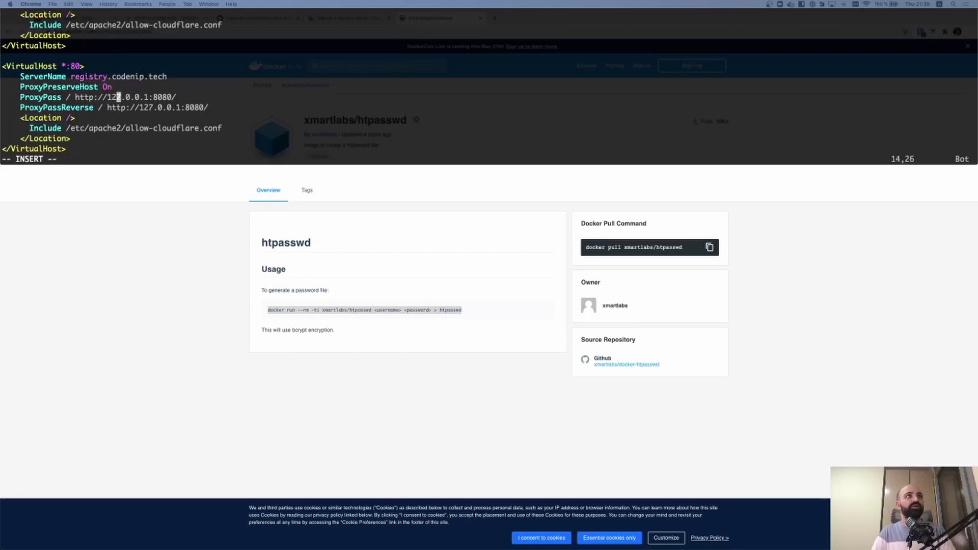
key("Right")
key("Right")
key("Right")
key("Right")
key("Right")
key("Right")
key("Right")
key("Right")
key("Right")
key("Right")
key("Right")
key("Right")
key("BackSpace")
key("BackSpace")
key("BackSpace")
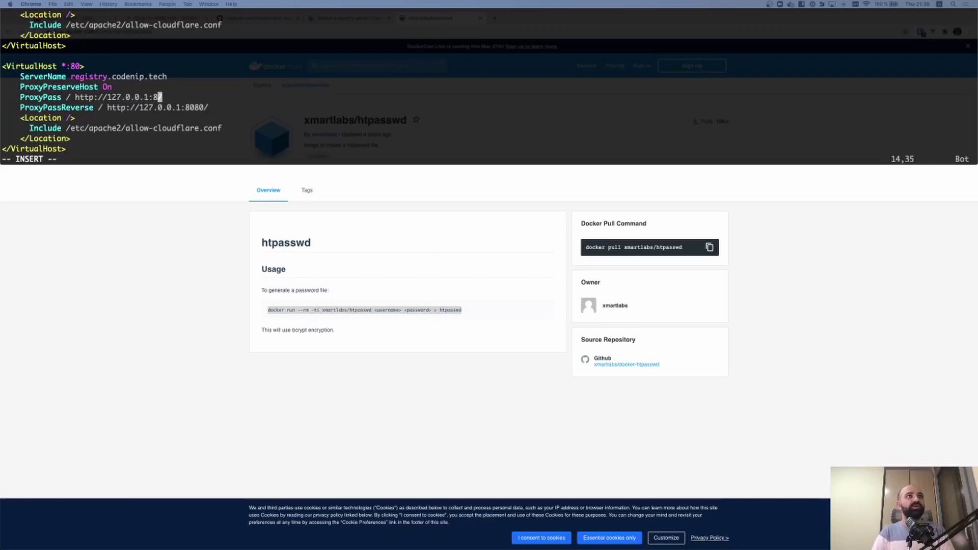
key("BackSpace")
type("5000")
key("Up")
key("Down")
key("Down")
key("Right")
key("Right")
key("Right")
key("Right")
key("Right")
key("Right")
key("Right")
key("BackSpace")
key("BackSpace")
key("BackSpace")
key("BackSpace")
type("5000")
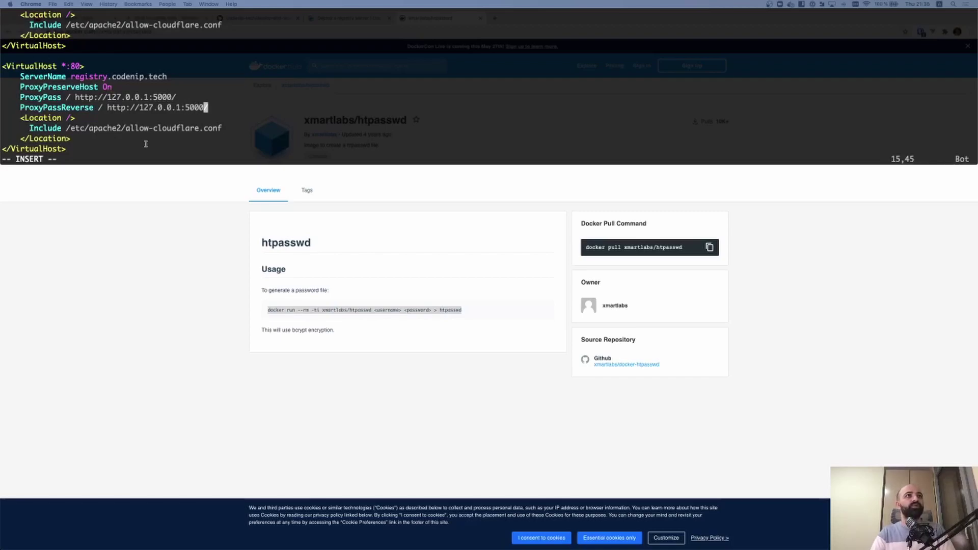
Save the config with :wq and reload apache2
key("Escape")
type(":wq")
key("Return")
type("systemctl reload apache2")
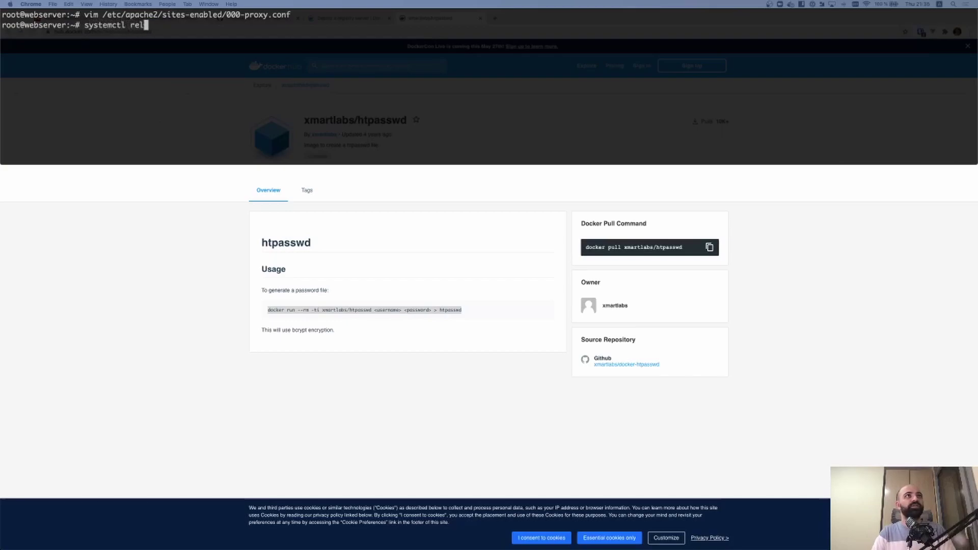
key("Return")
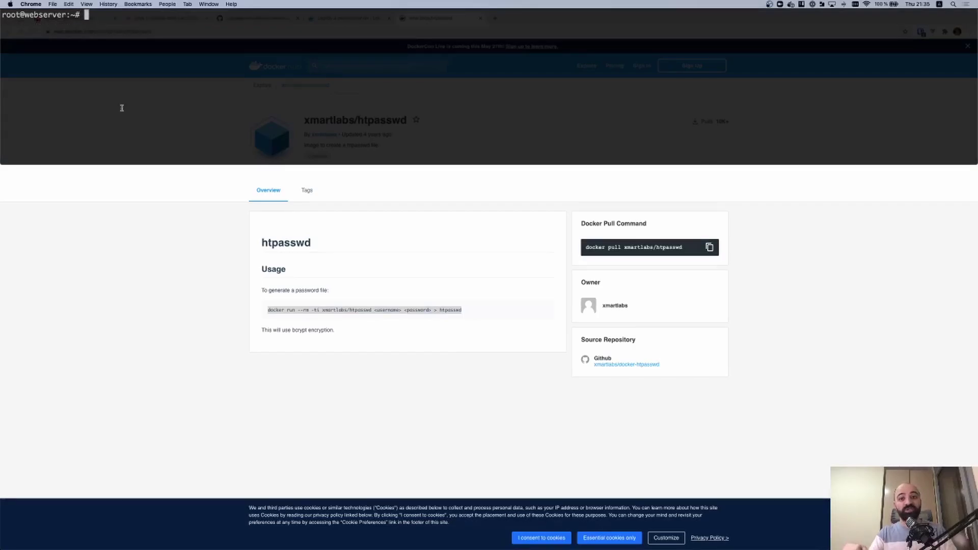
key("alt+space")
Add a Cloudflare A record named registry for codenip.tech pointing to 116.203.79.174
left_click(166, 17)
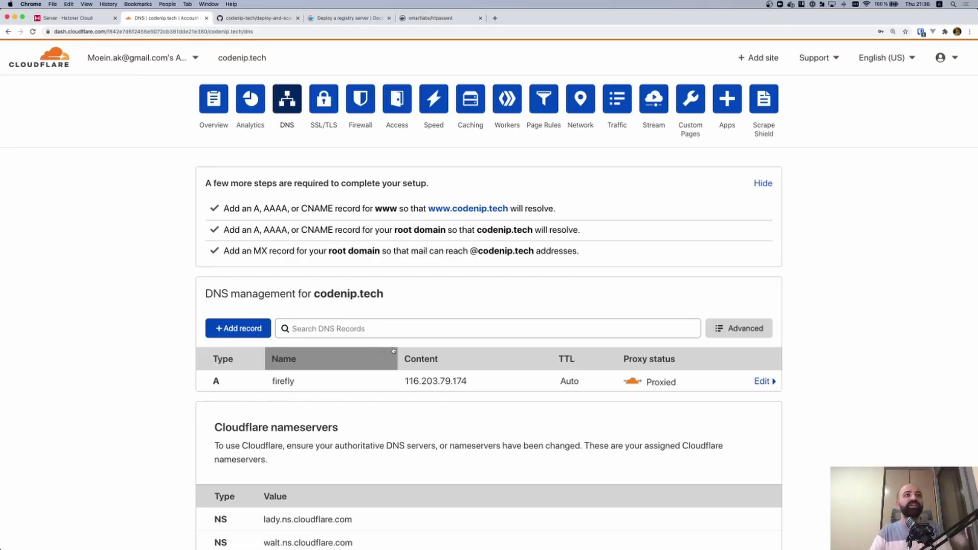
left_click(237, 331)
left_click(293, 396)
type("registry")
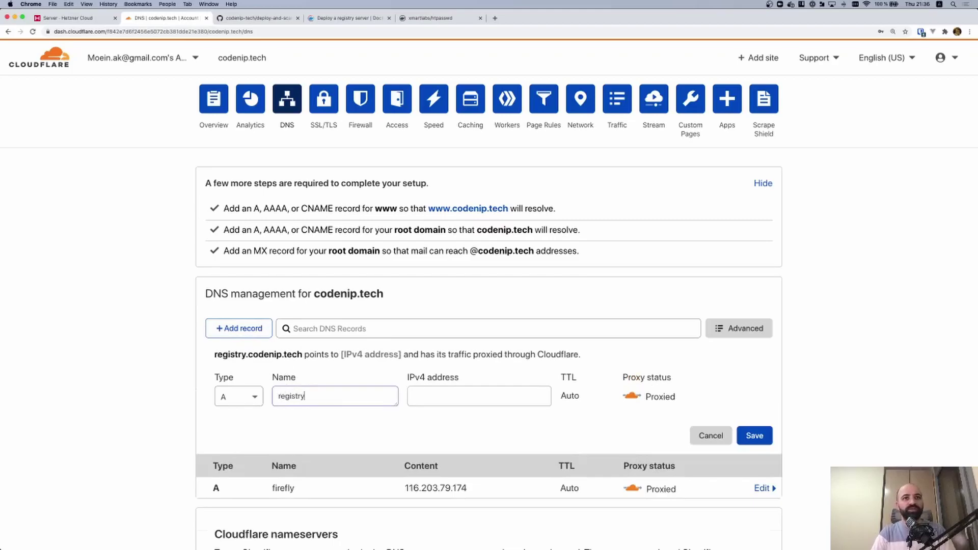
left_click_drag(479, 495, 402, 489)
key("super+c")
left_click(436, 396)
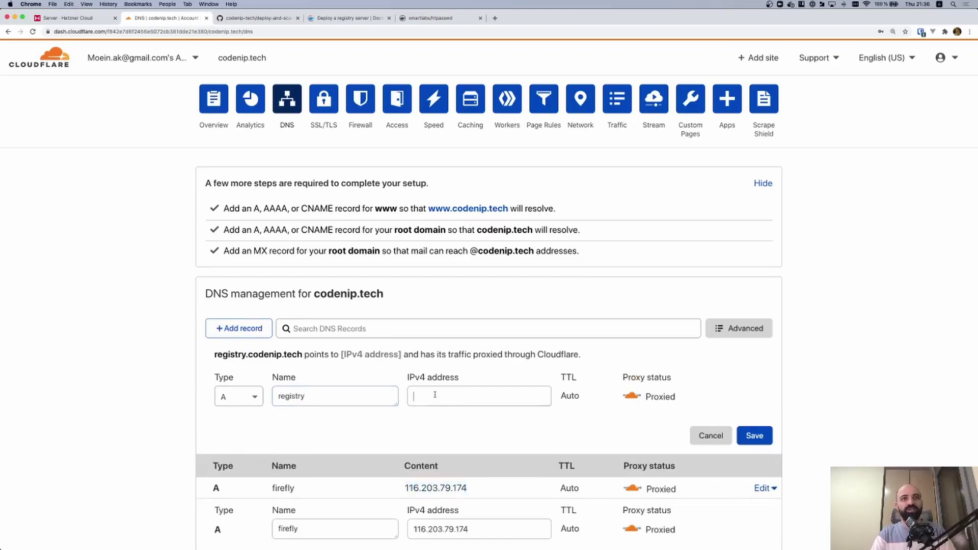
key("super+v")
key("Return")
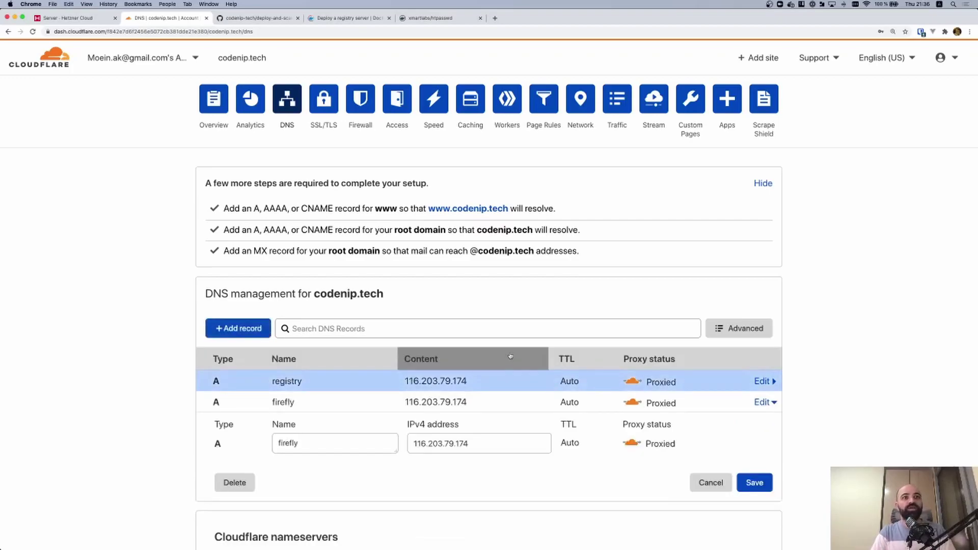
key("ctrl+grave")
Log out of the server and pull the alpine image locally
key("ctrl+d")
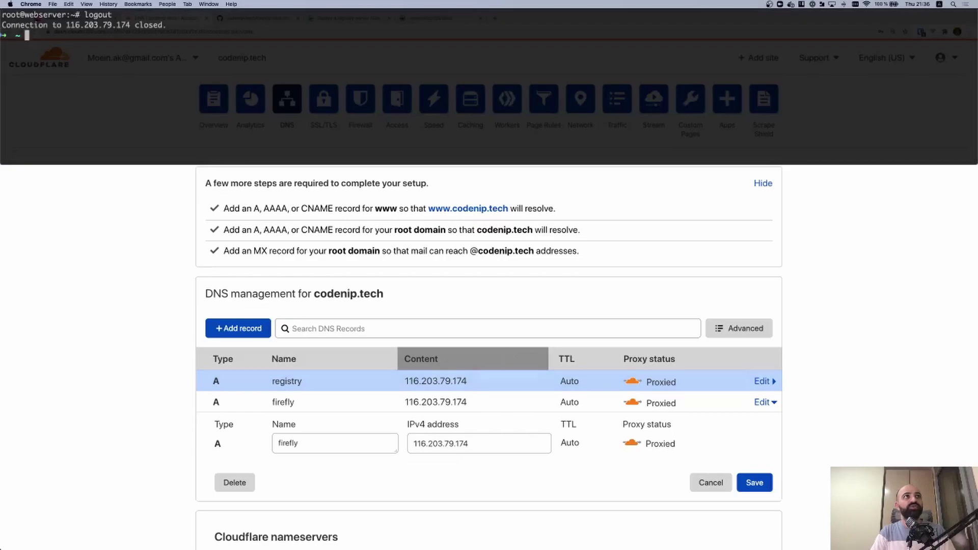
key("super+k")
type("docker pull ")
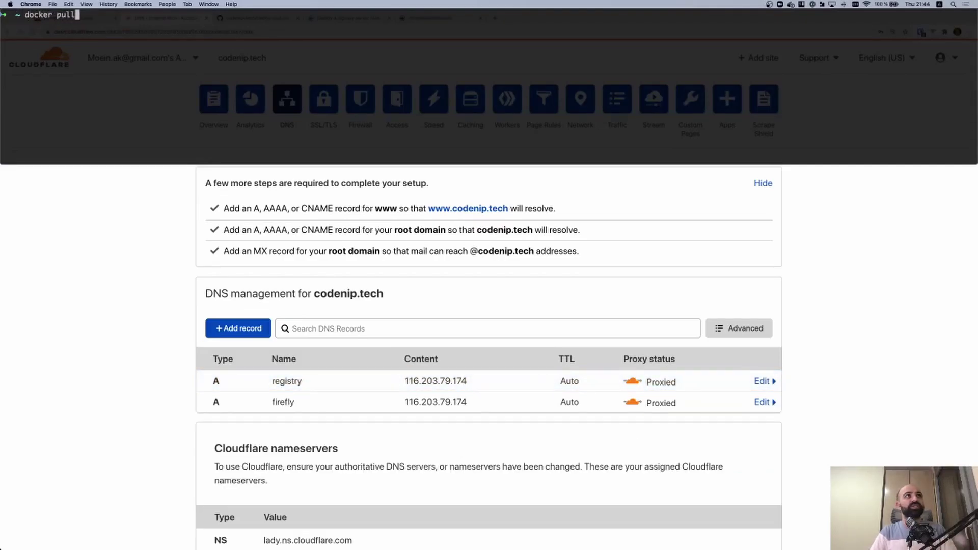
type("alpine")
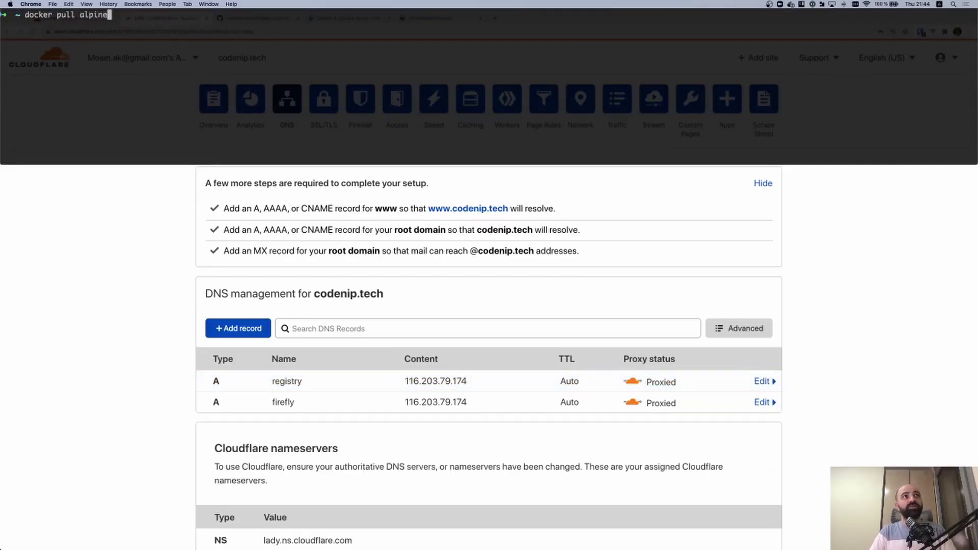
key("Return")
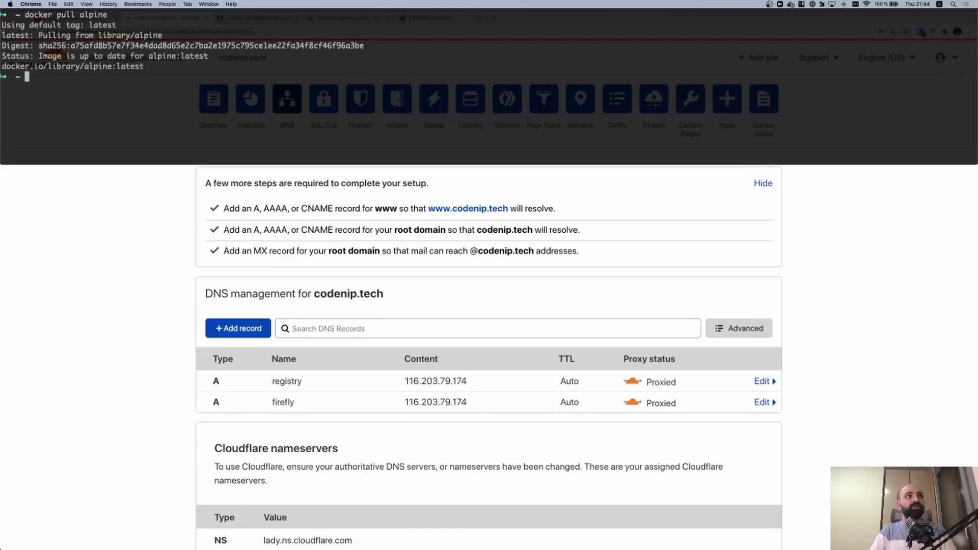
Tag the alpine image as registry.codenip.tech/alpine
type("docker tag alpine ")
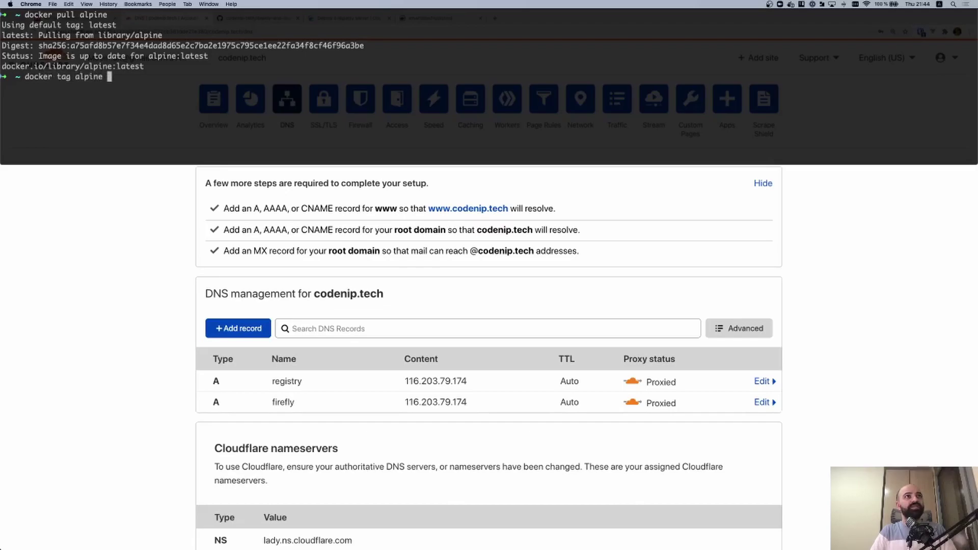
type("registry.")
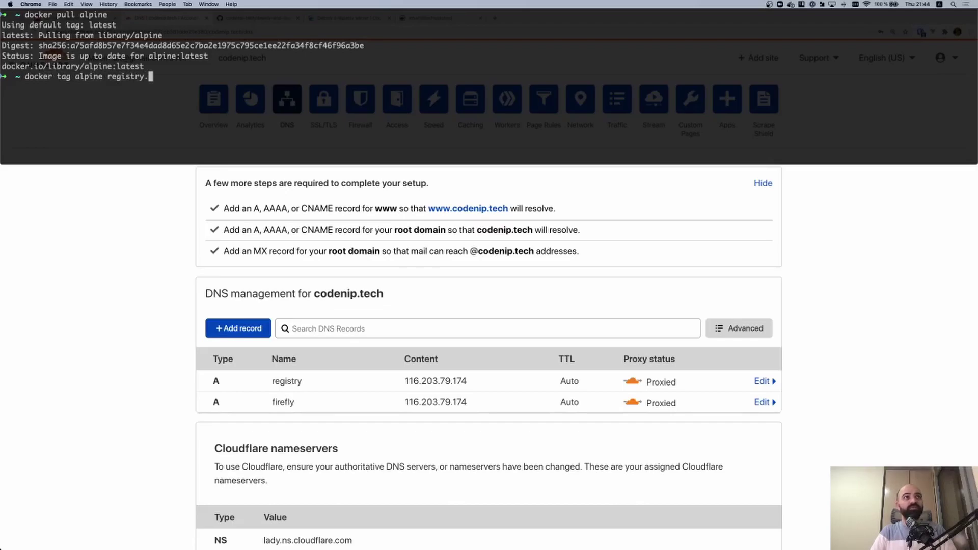
type("codenip.tech")
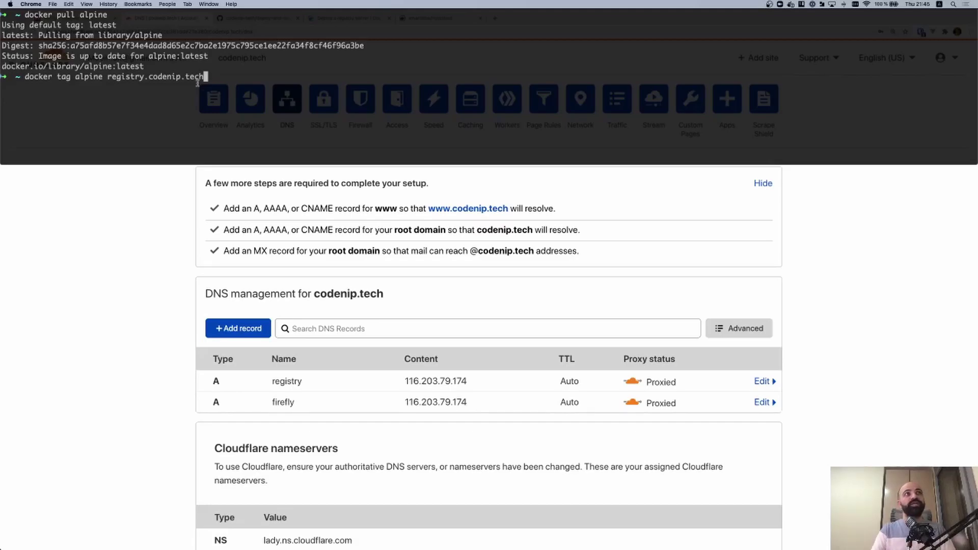
left_click_drag(76, 77, 103, 78)
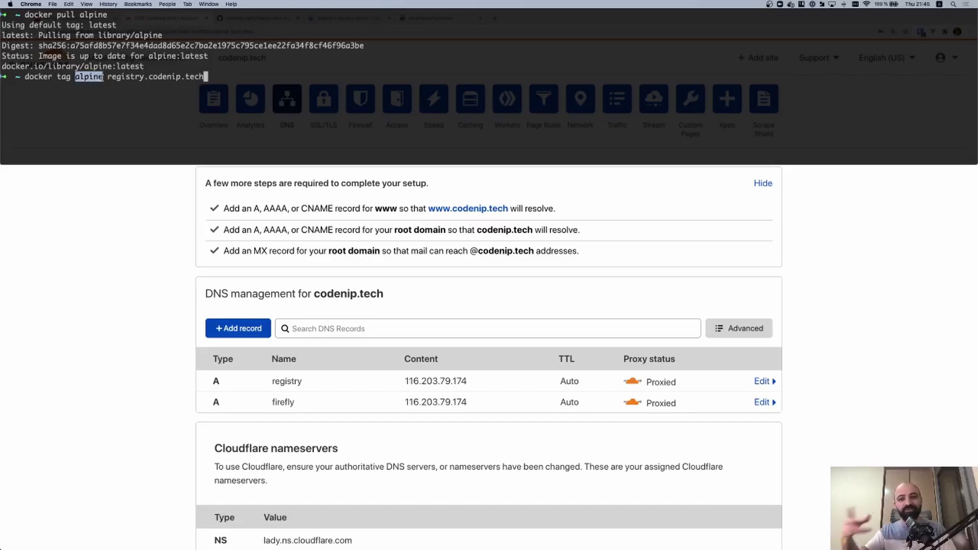
left_click(265, 79)
type("/")
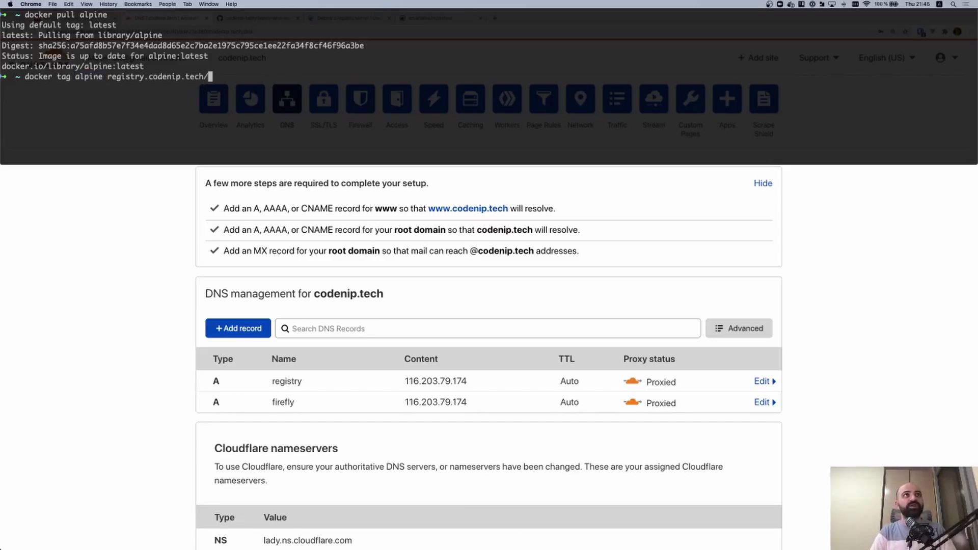
type("alpine")
key("BackSpace")
key("BackSpace")
type("e")
key("Return")
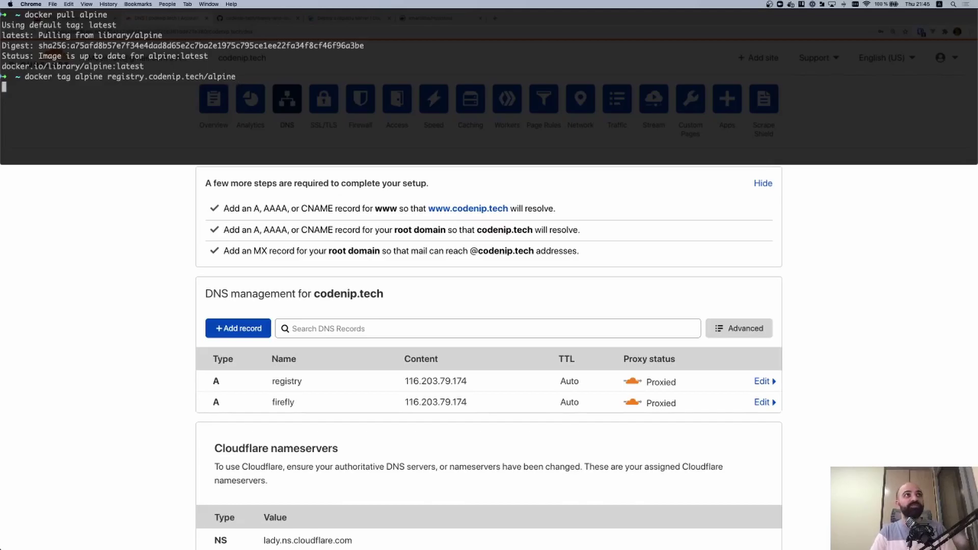
left_click_drag(107, 77, 229, 77)
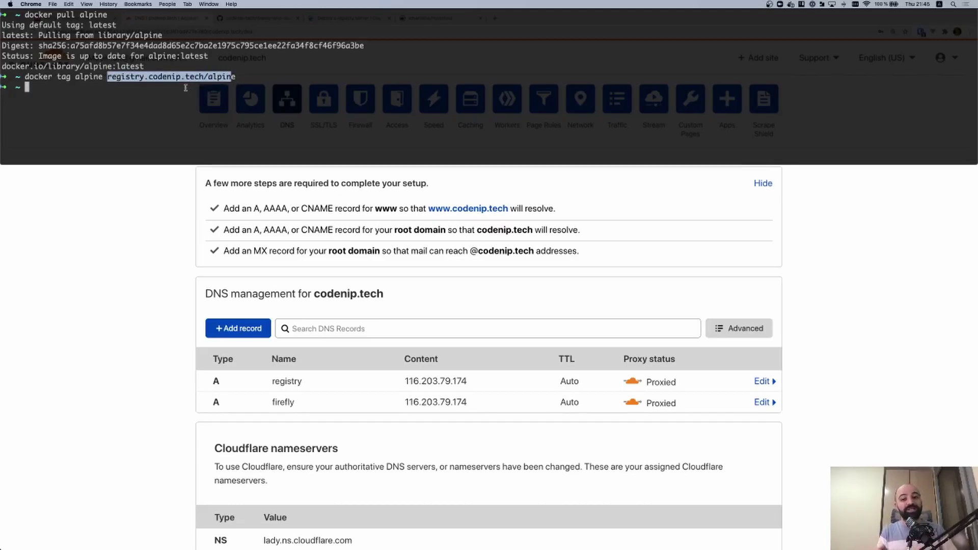
type("docker")
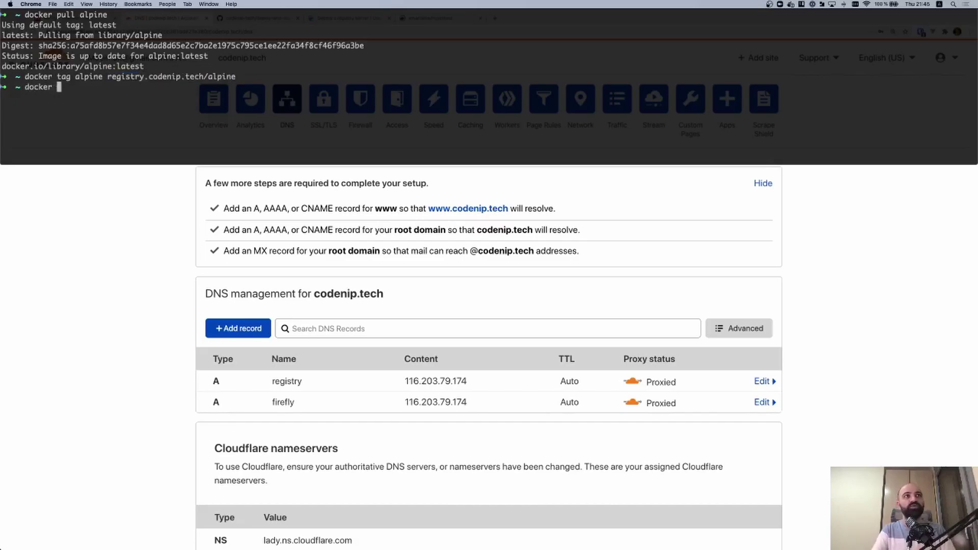
Log in to registry.codenip.tech with docker login
left_click_drag(107, 76, 204, 77)
key("alt+Left")
key("alt+Left")
key("alt+Left")
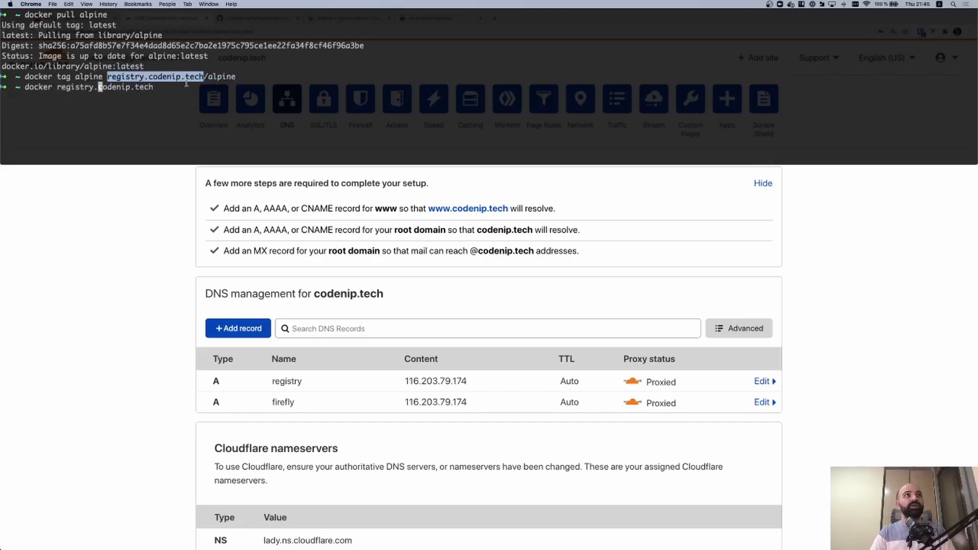
type("logihn")
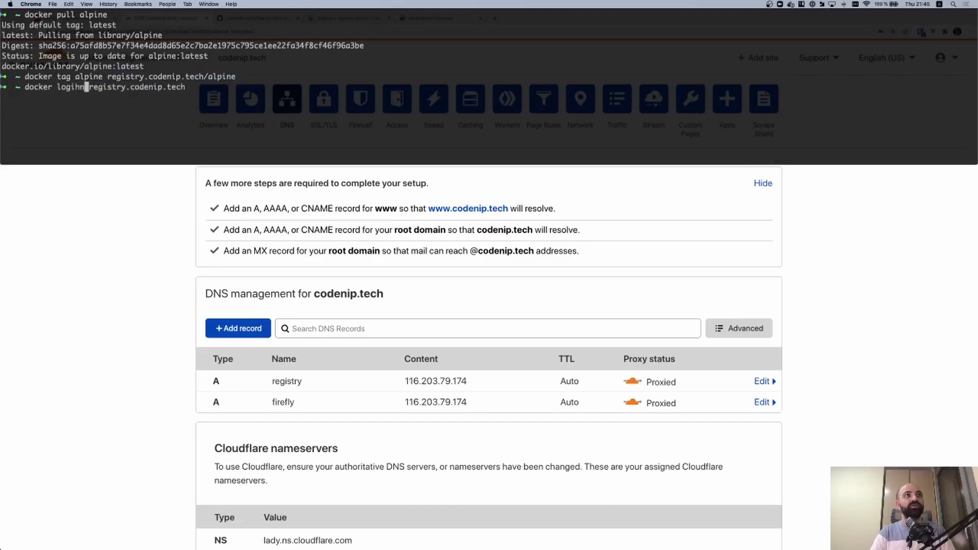
key("BackSpace")
key("BackSpace")
type("n")
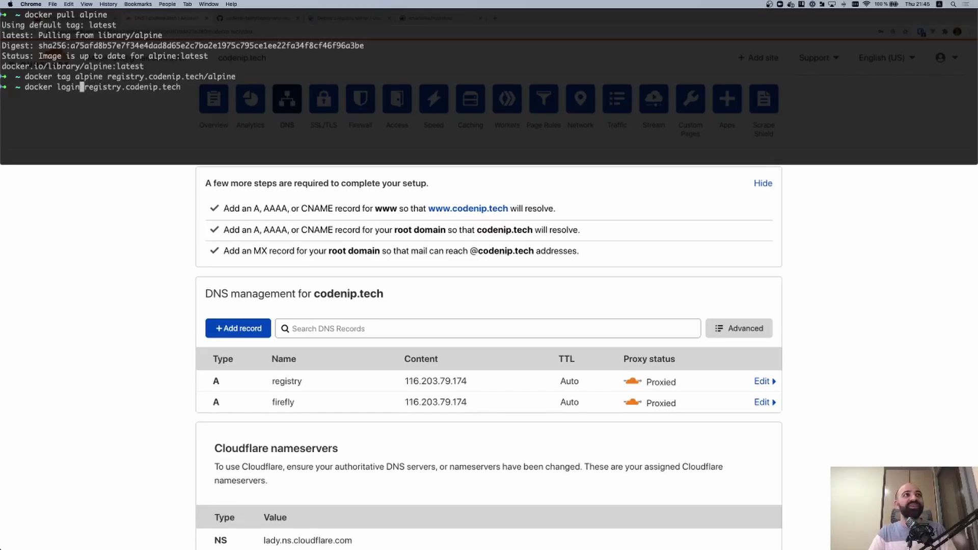
key("Return")
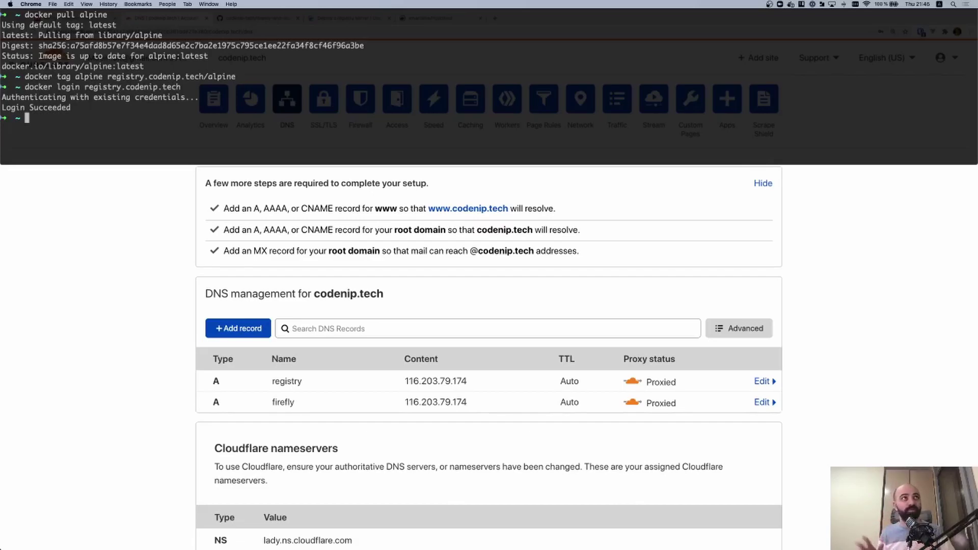
Push the tagged alpine image to registry.codenip.tech with docker push
type("docker push")
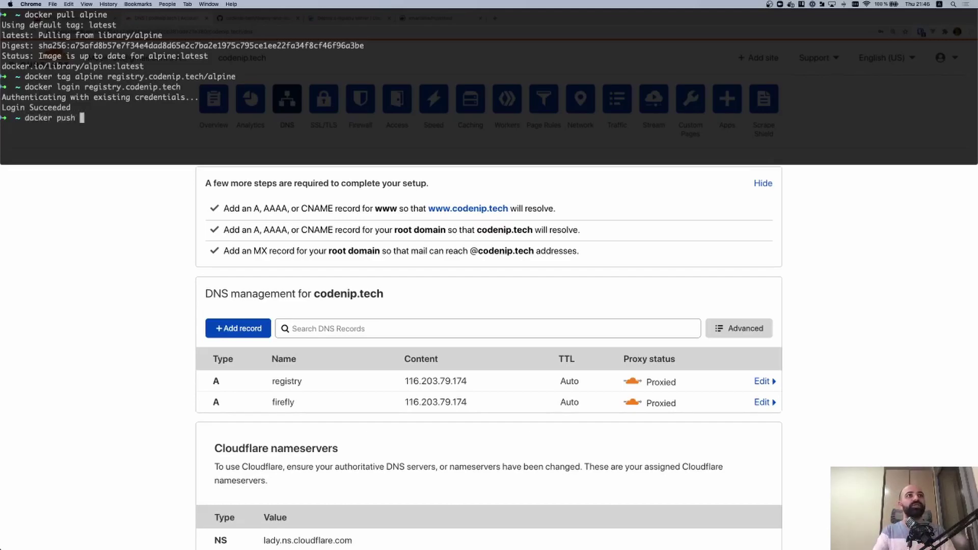
left_click_drag(107, 77, 235, 77)
type("registry.codenip.tech/alpine")
key("Return")
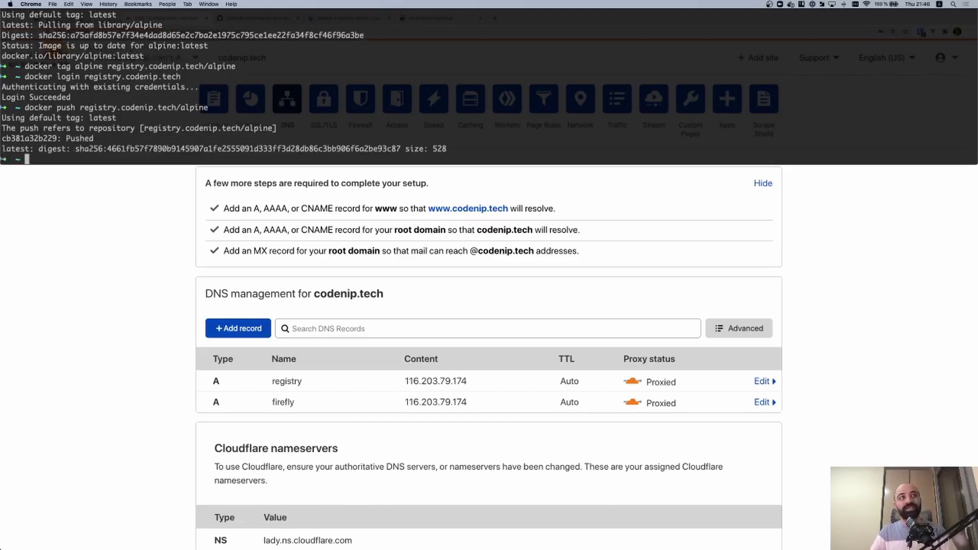
key("ctrl+l")
key("ctrl+r")
SSH into the web server and try docker pull registry.codenip.tech/alpine, which fails with 'no basic auth credentials'
key("Return")
key("Return")
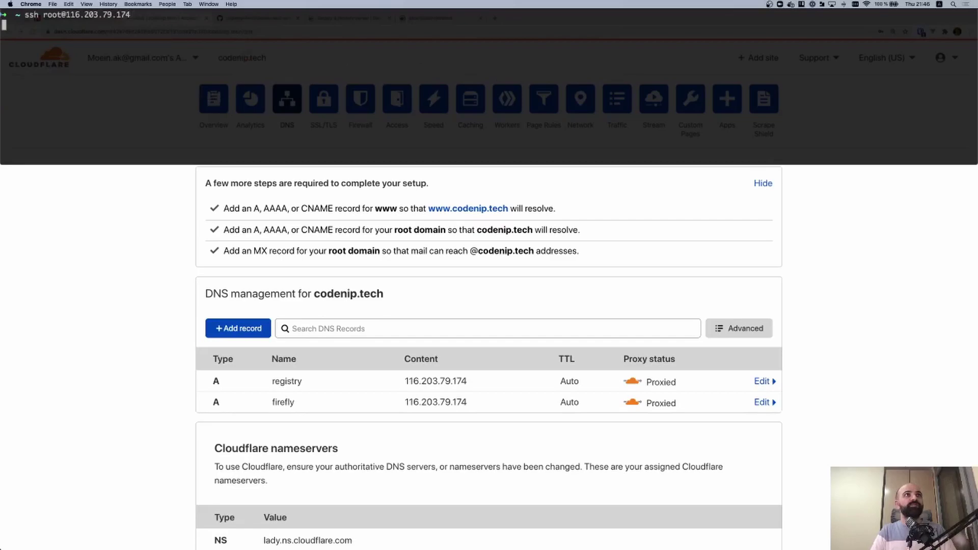
key("ctrl+l")
type("docker pull registry.codenip.tech/alpine")
key("Return")
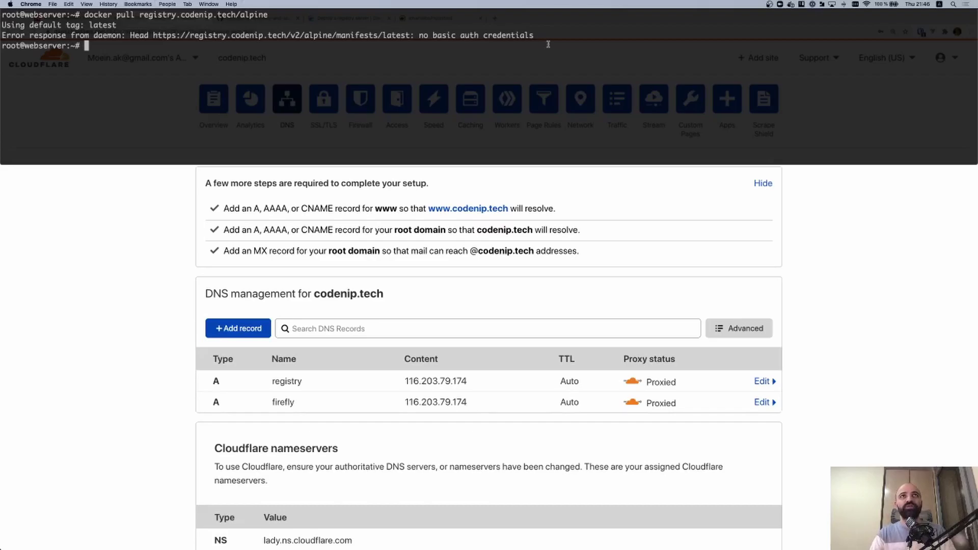
left_click_drag(418, 35, 531, 34)
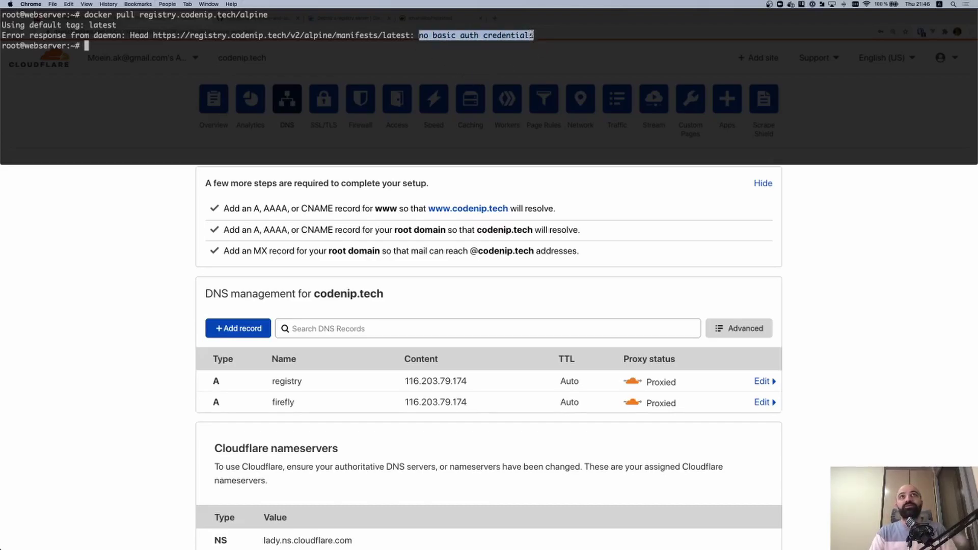
Log in to registry.codenip.tech from the server, entering the registry username and password
type("docker login")
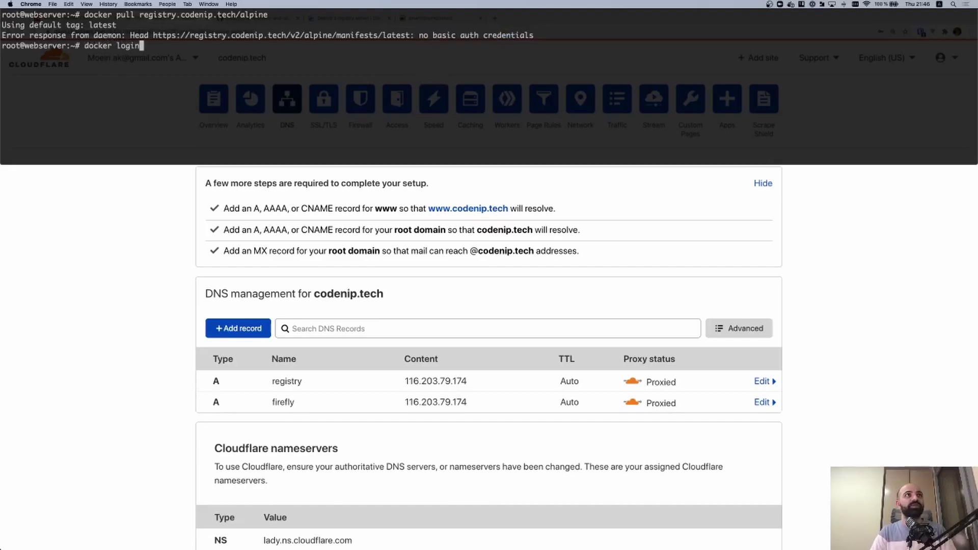
key("Return")
key("ctrl+c")
key("ctrl+l")
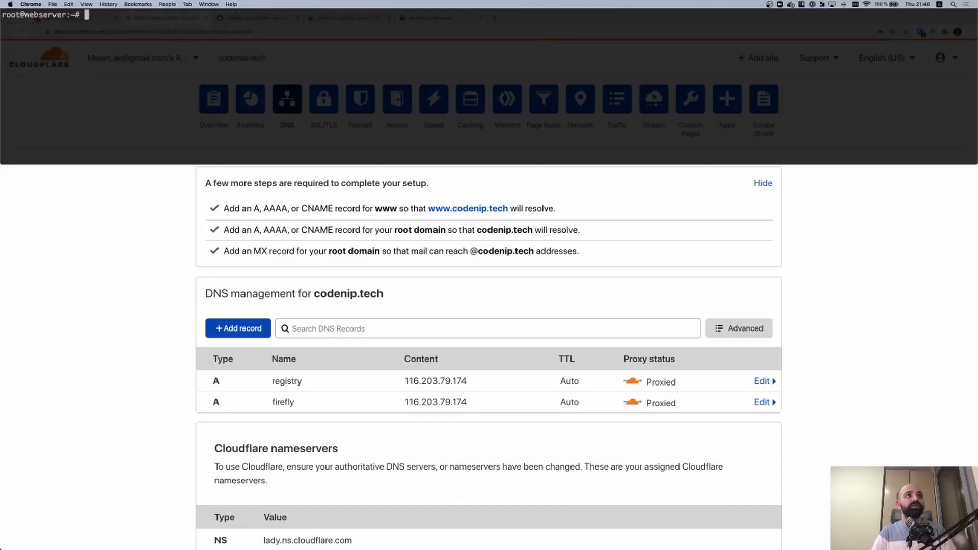
key("Up")
key("Return")
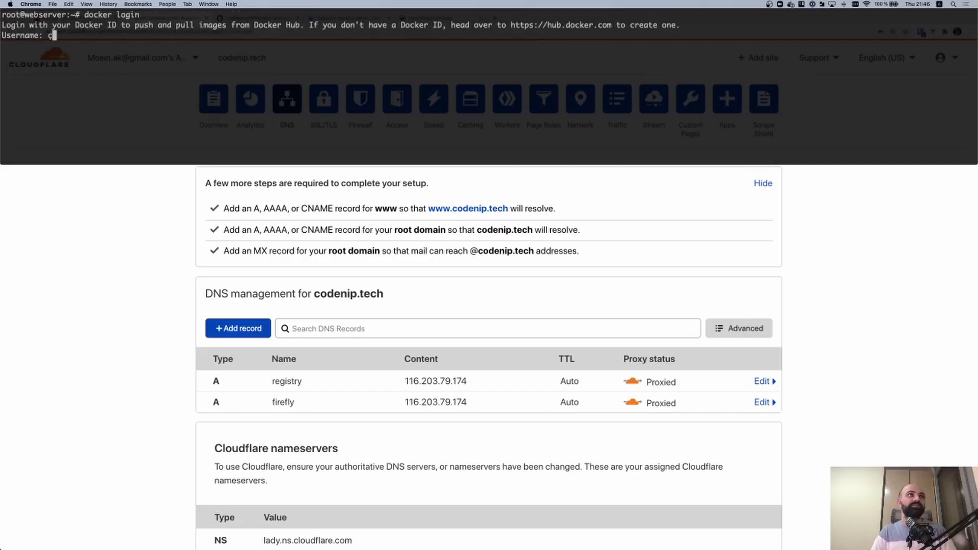
key("ctrl+c")
key("ctrl+l")
key("Up")
type("re")
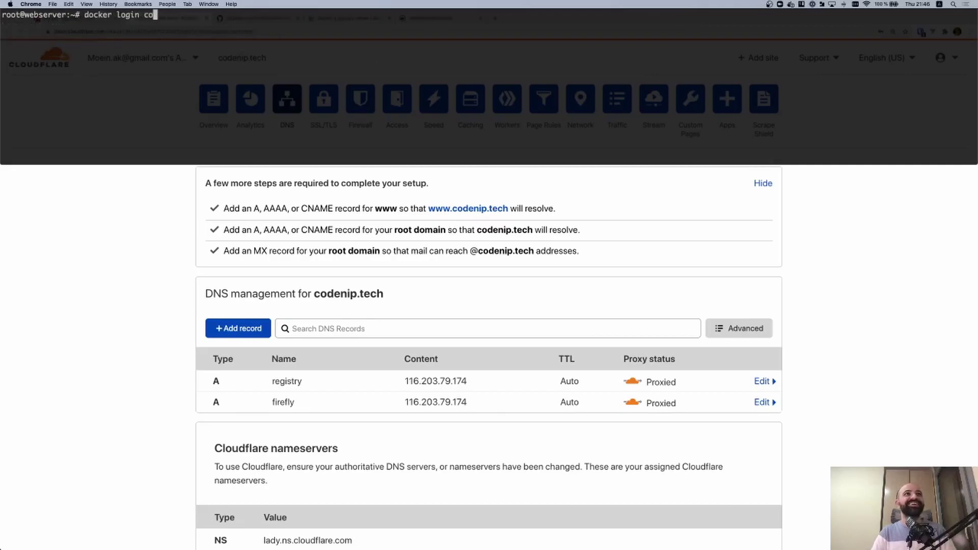
type("gistry.codenip.t")
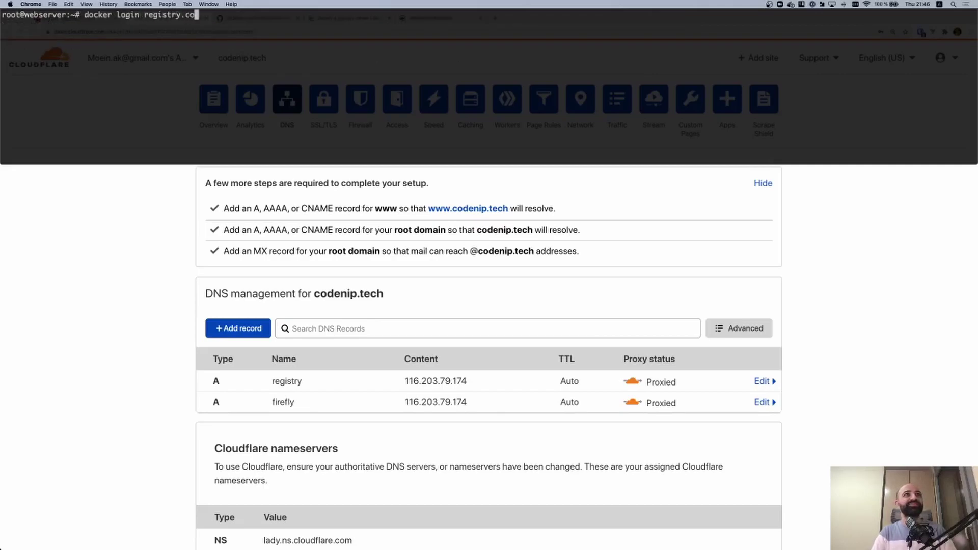
type("ech")
key("Return")
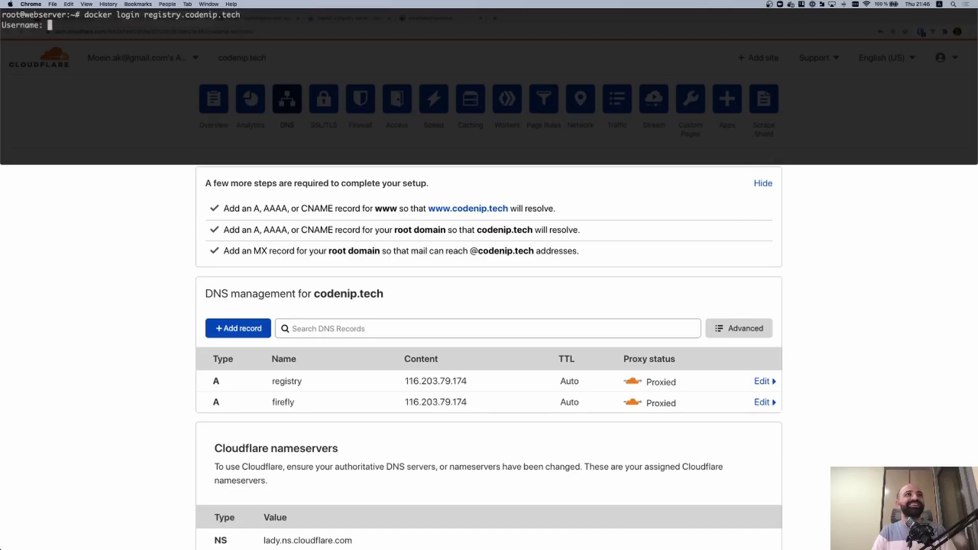
type("bob")
key("Return")
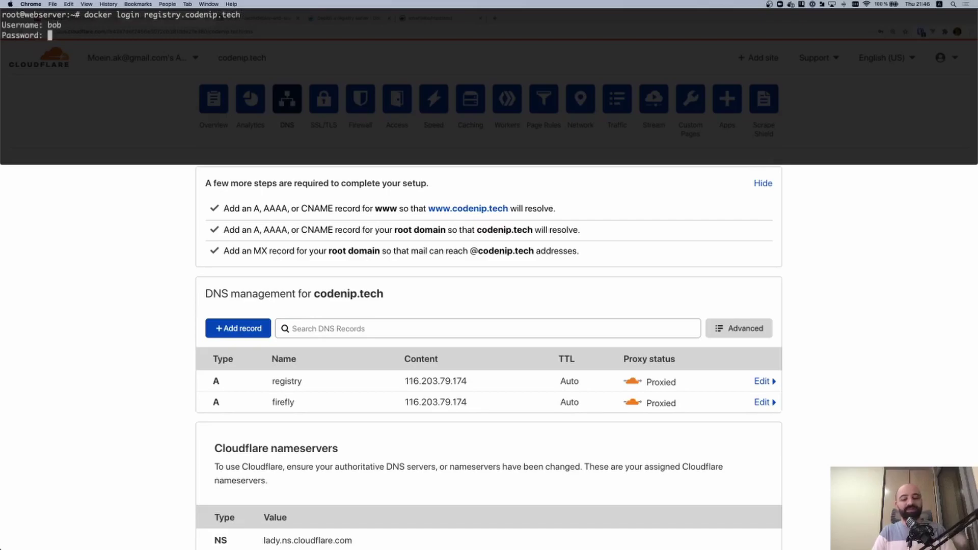
key("Return")
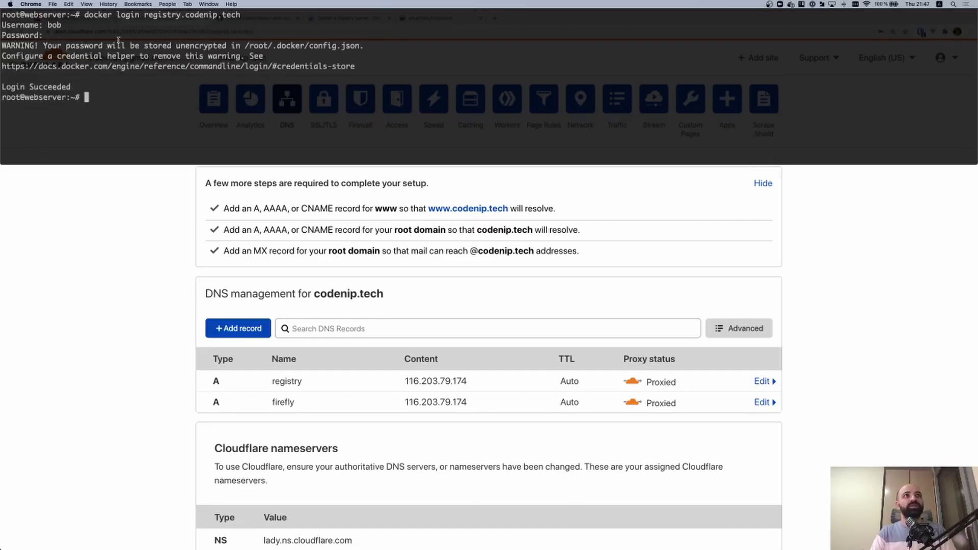
Pull registry.codenip.tech/alpine onto the web server
left_click_drag(248, 45, 340, 45)
type("cat")
key("BackSpace")
key("BackSpace")
key("BackSpace")
key("BackSpace")
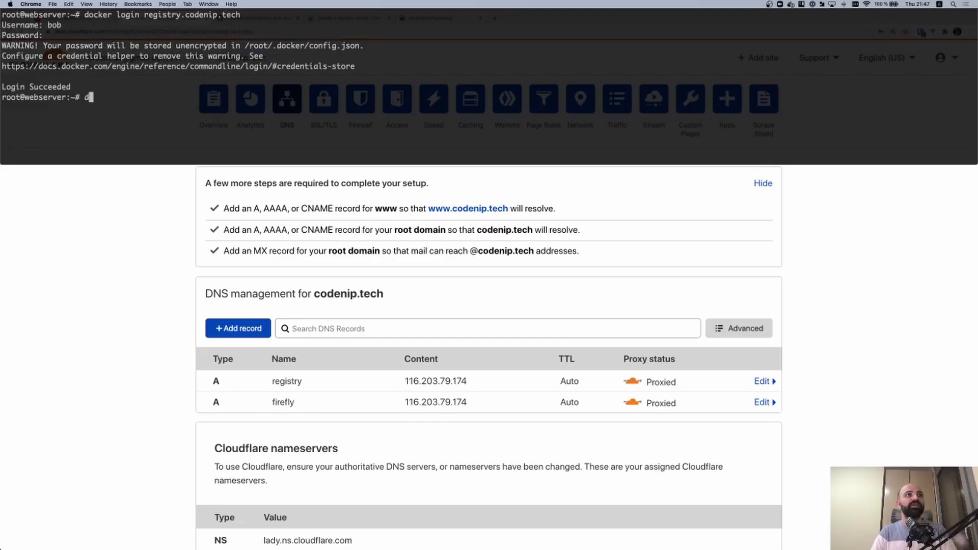
key("Up")
key("Up")
key("Up")
key("Up")
key("Up")
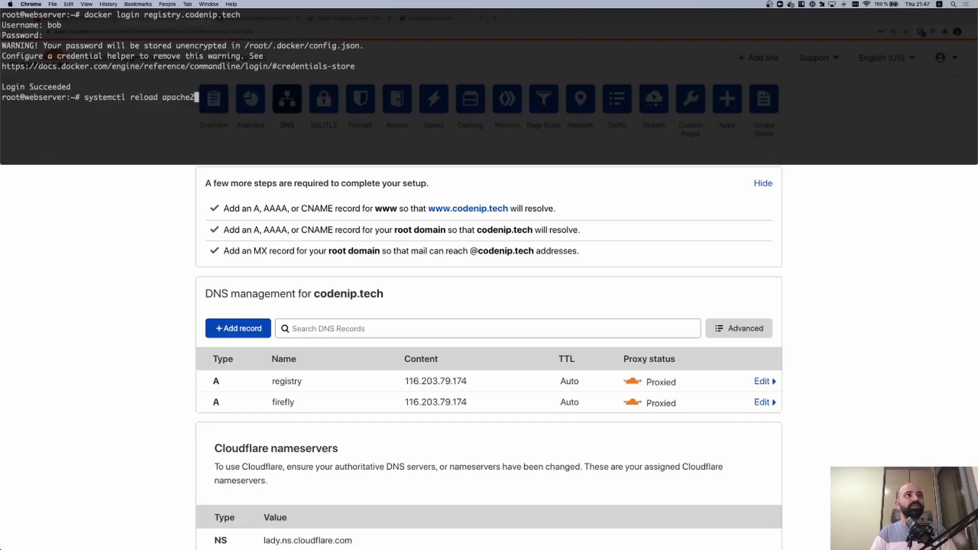
key("Return")
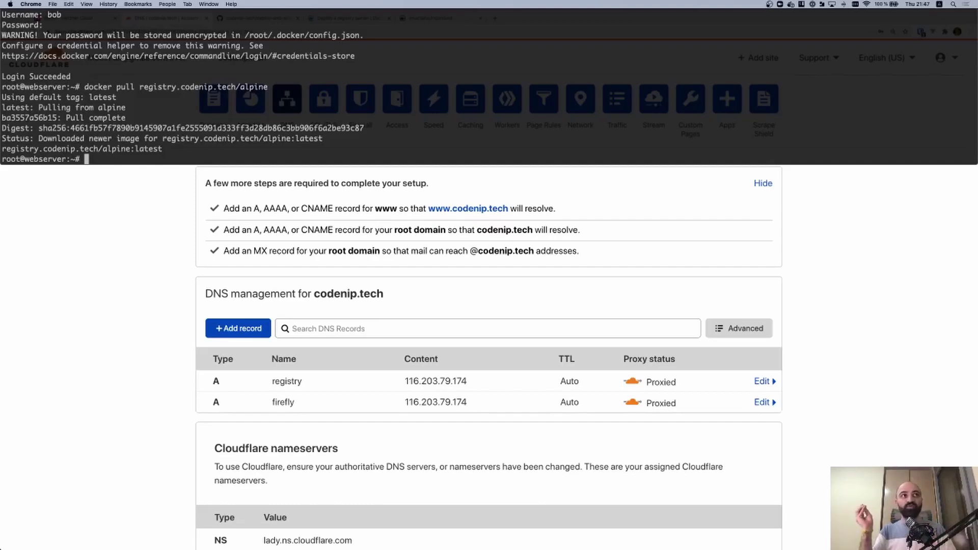
key("ctrl+grave")
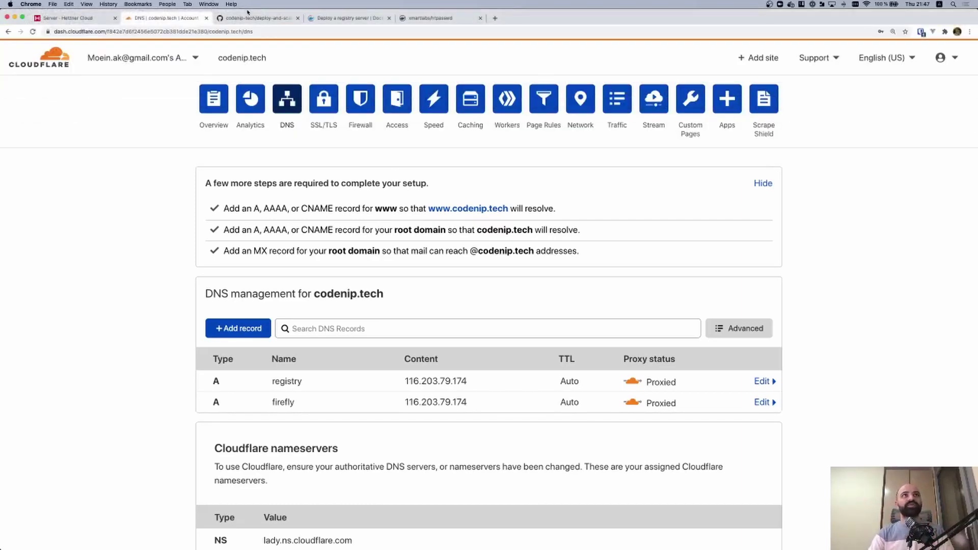
In deploy-and-scale's Actions secrets, add DOCKER_REGISTRY_USERNAME with the registry username as value
left_click(245, 19)
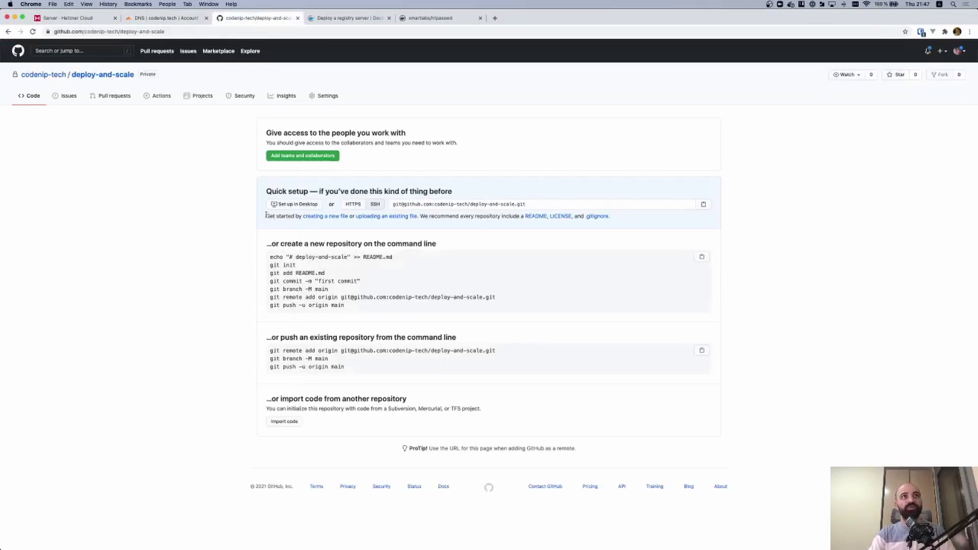
left_click(335, 96)
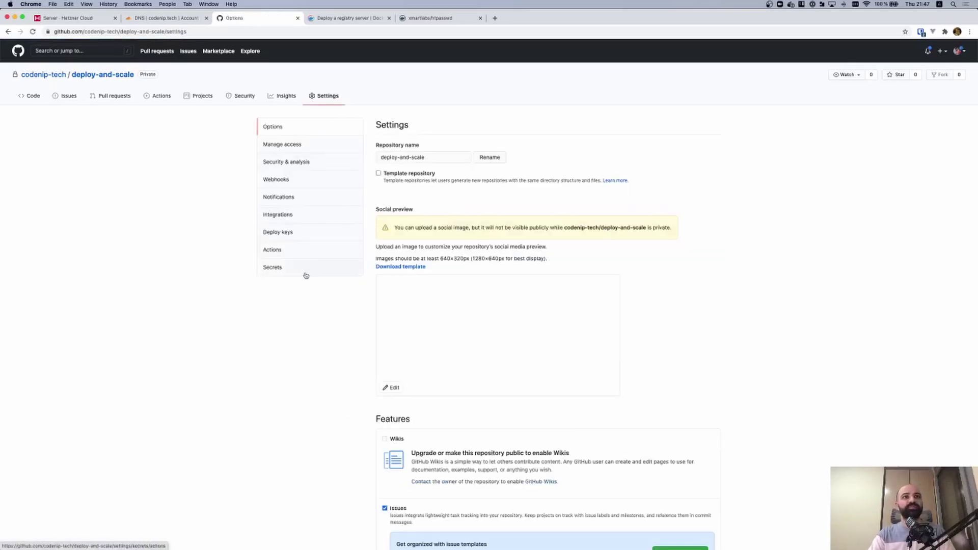
left_click(305, 274)
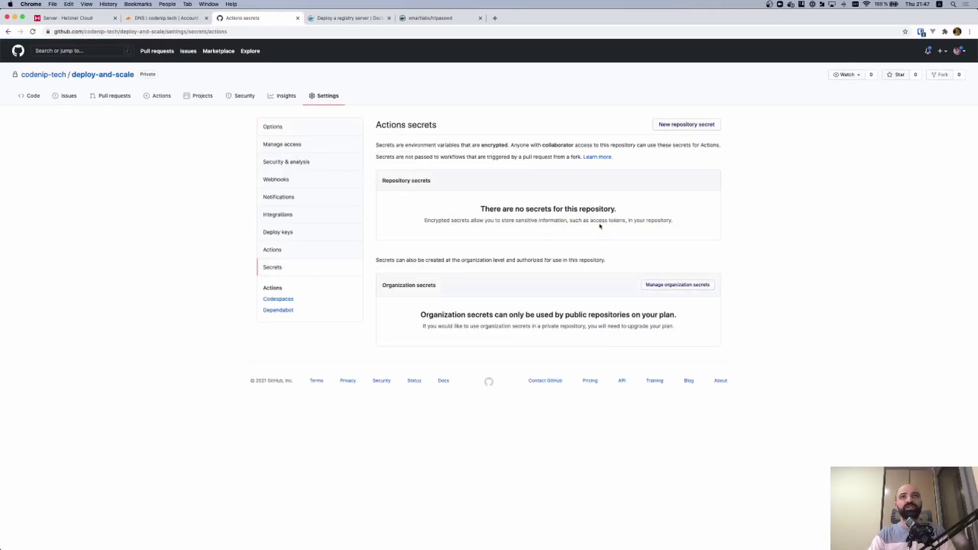
left_click(686, 124)
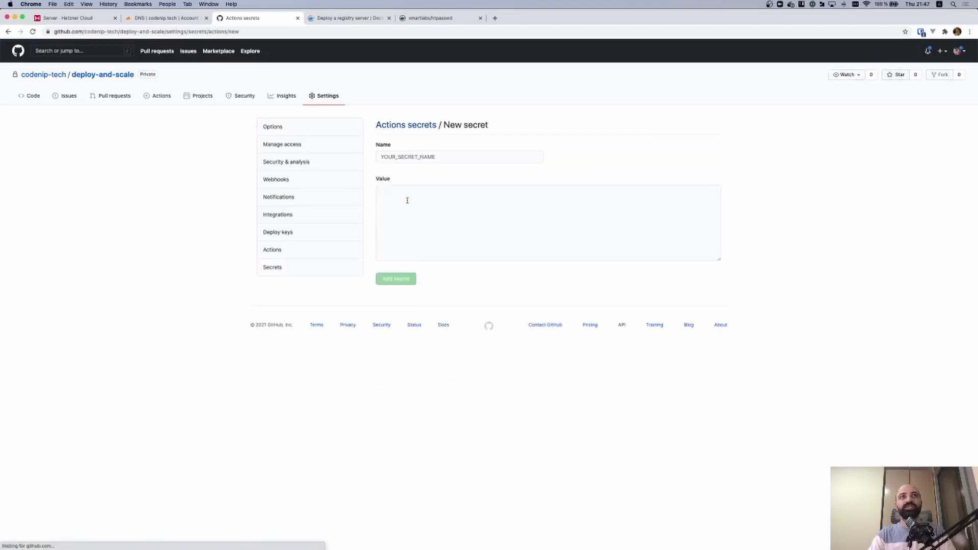
left_click(411, 156)
type("DOCKER")
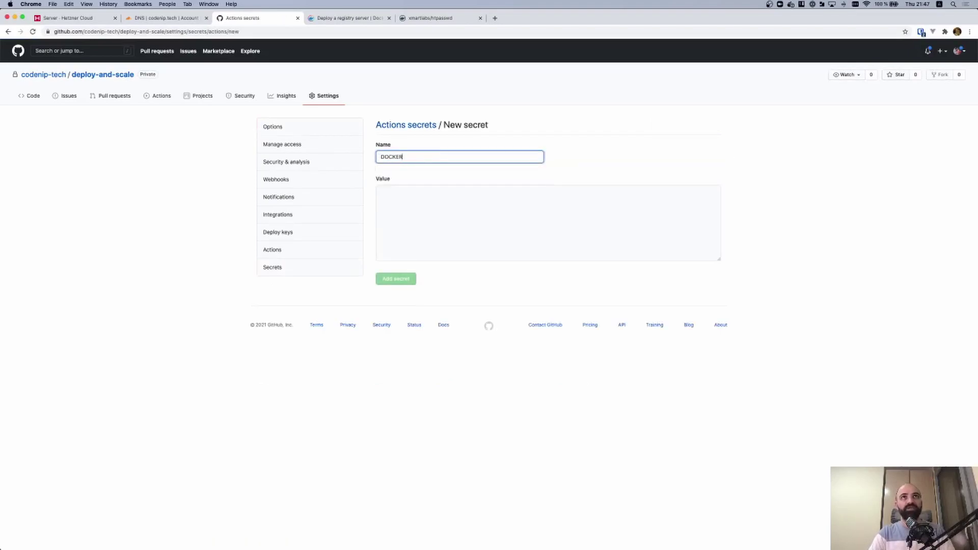
type("_USERNAME")
type("_REGISTRY")
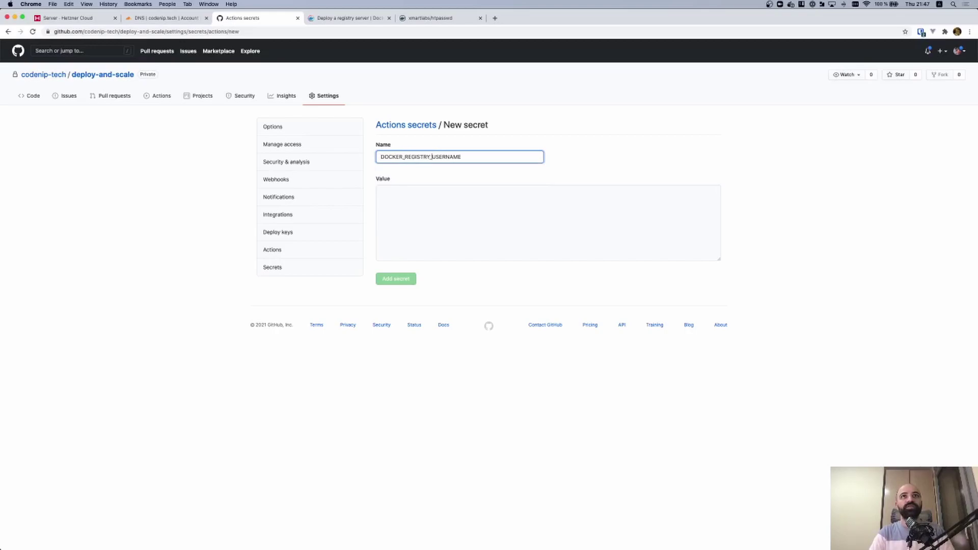
left_click(455, 228)
type("bob")
left_click(436, 158)
double_click(436, 158)
left_click(396, 279)
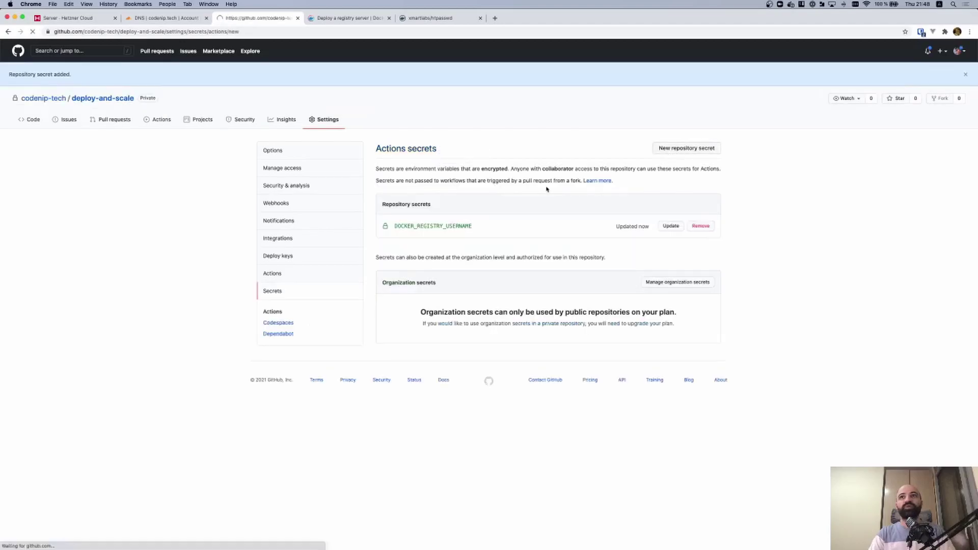
Add a DOCKER_REGISTRY_PASSWORD repository secret holding the registry password
left_click(408, 157)
left_click(418, 176)
key("BackSpace")
key("BackSpace")
key("BackSpace")
key("BackSpace")
key("BackSpace")
key("BackSpace")
key("BackSpace")
key("BackSpace")
type("PASSWORD")
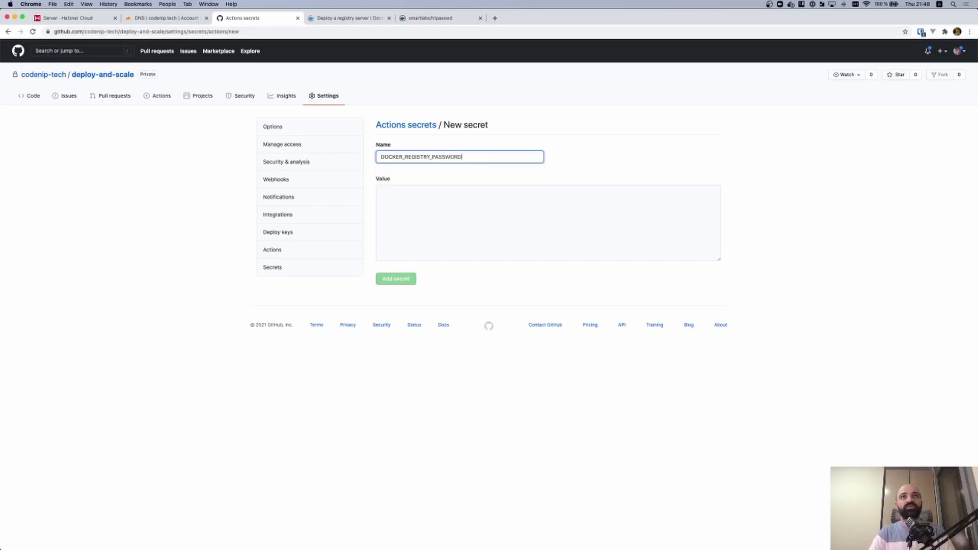
left_click(462, 187)
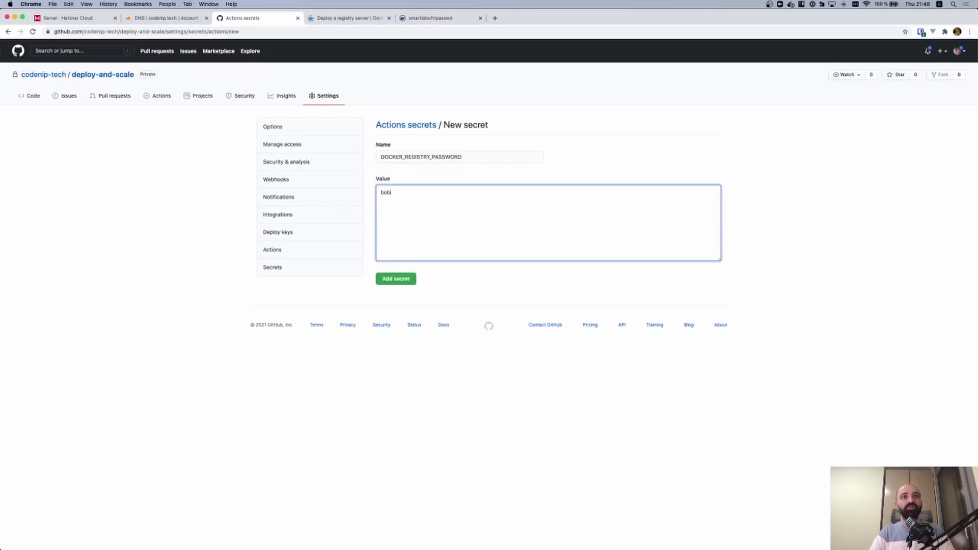
left_click(396, 280)
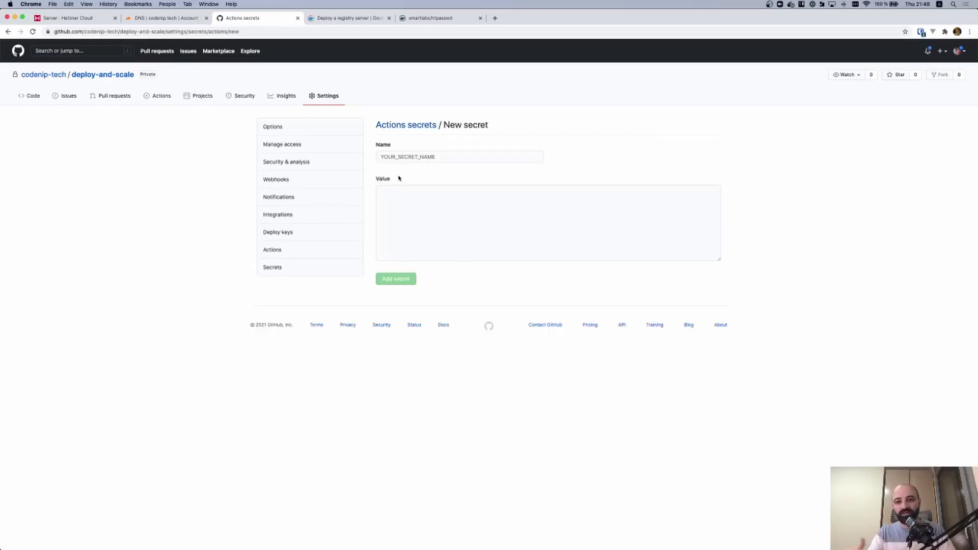
Add a DOCKER_REGISTRY_HOST secret with value registry.codenip.tech, then return to the Code page
left_click(399, 157)
type("DOCKER")
key("Down")
key("Return")
key("super+a")
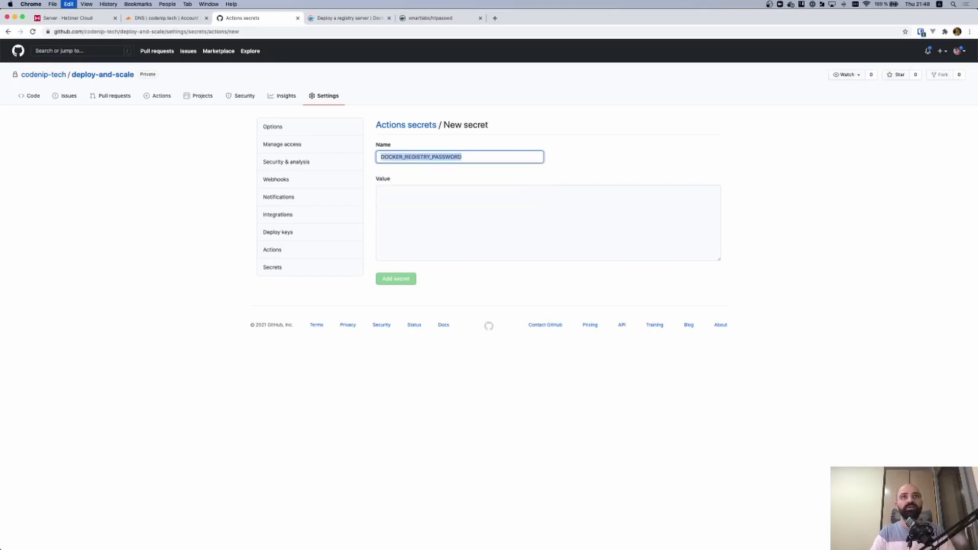
key("Right")
key("BackSpace")
key("BackSpace")
key("BackSpace")
key("BackSpace")
key("BackSpace")
key("BackSpace")
key("BackSpace")
key("BackSpace")
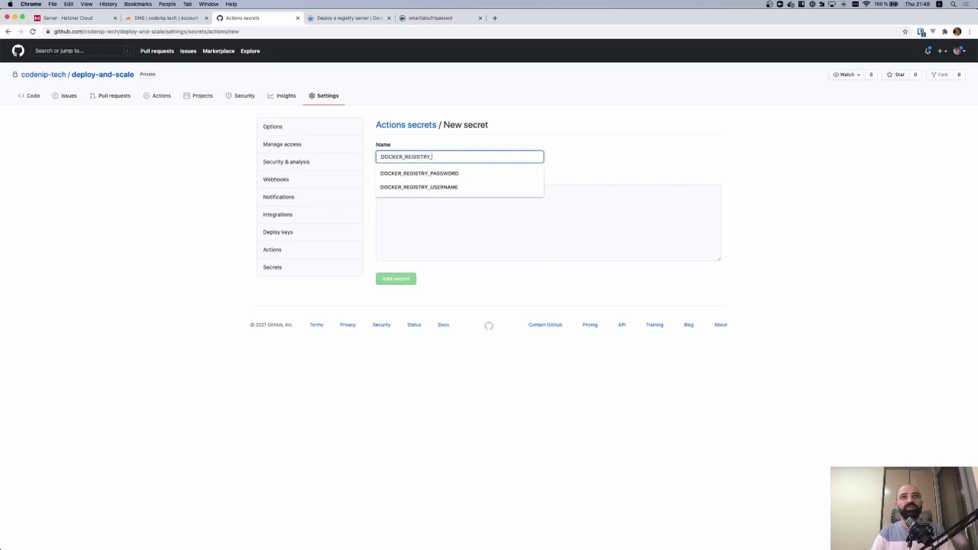
type("HOST")
left_click(417, 203)
type("registry.docker")
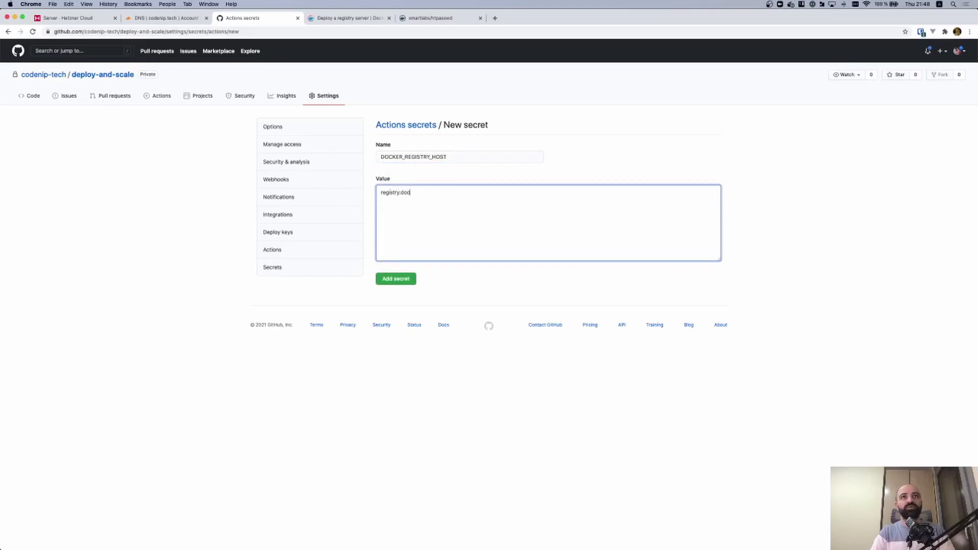
key("alt+BackSpace")
type("codenip.tech")
left_click(395, 279)
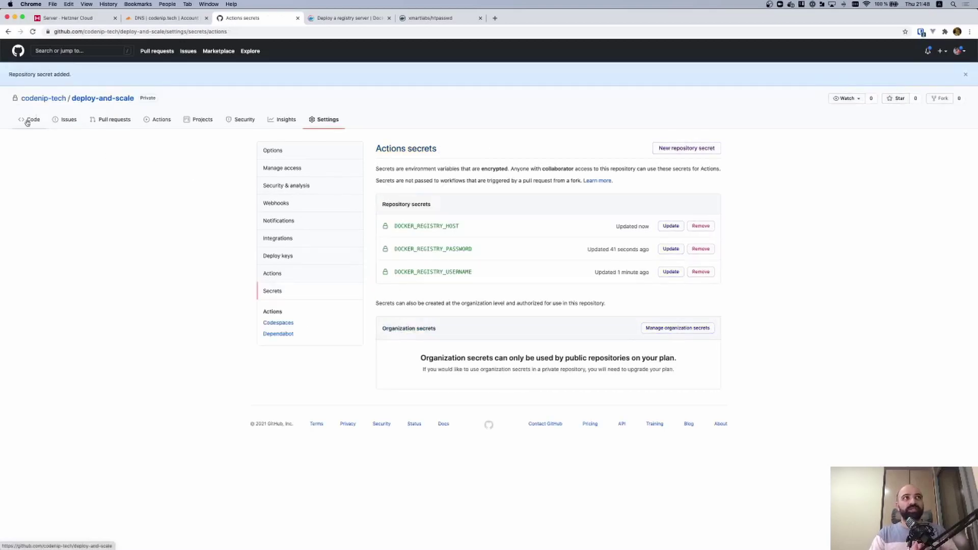
left_click(28, 121)
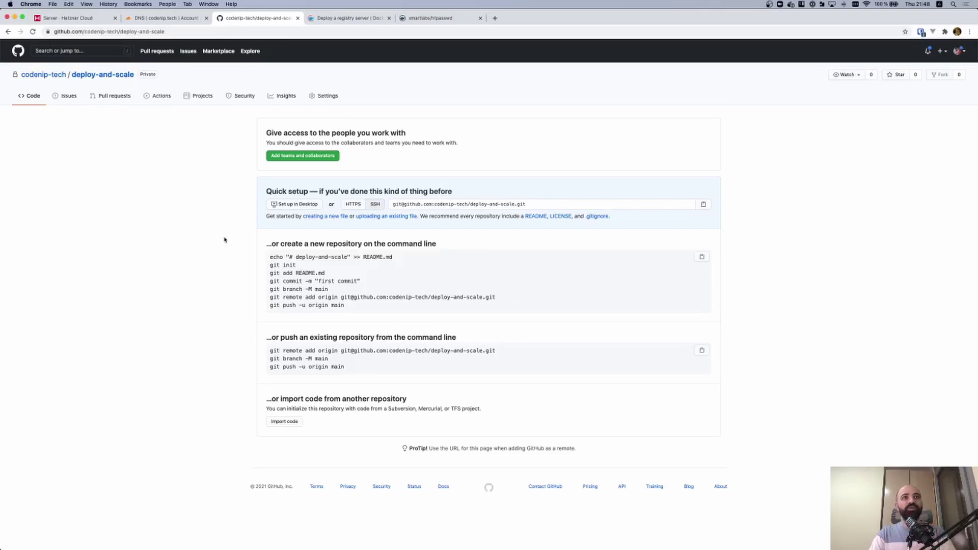
Leave the server session, then create a local firefly folder and move into it
key("ctrl+grave")
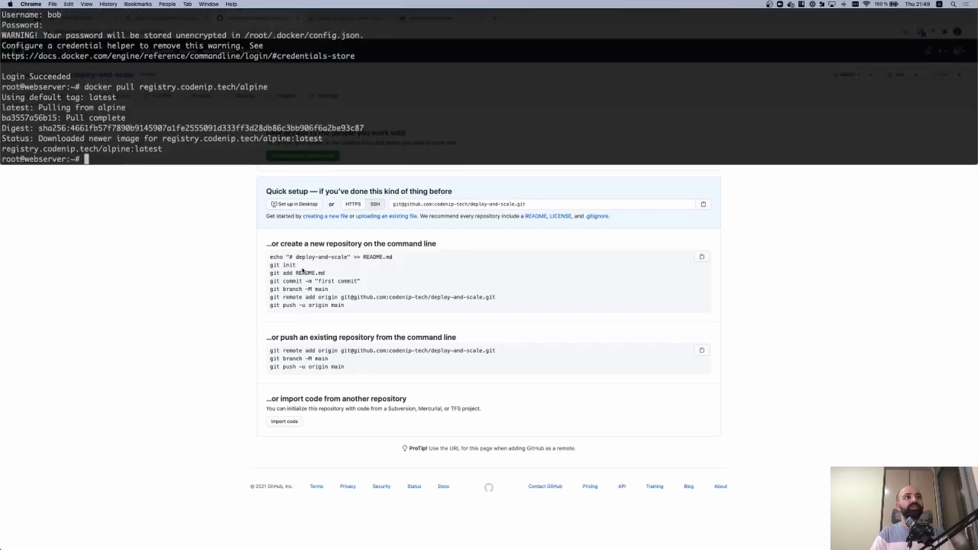
key("ctrl+d")
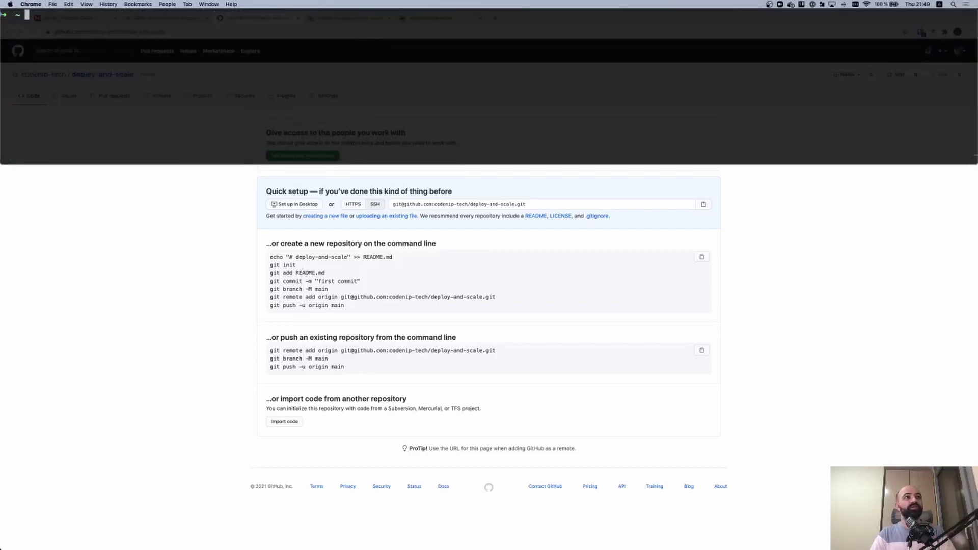
type("mkdir ")
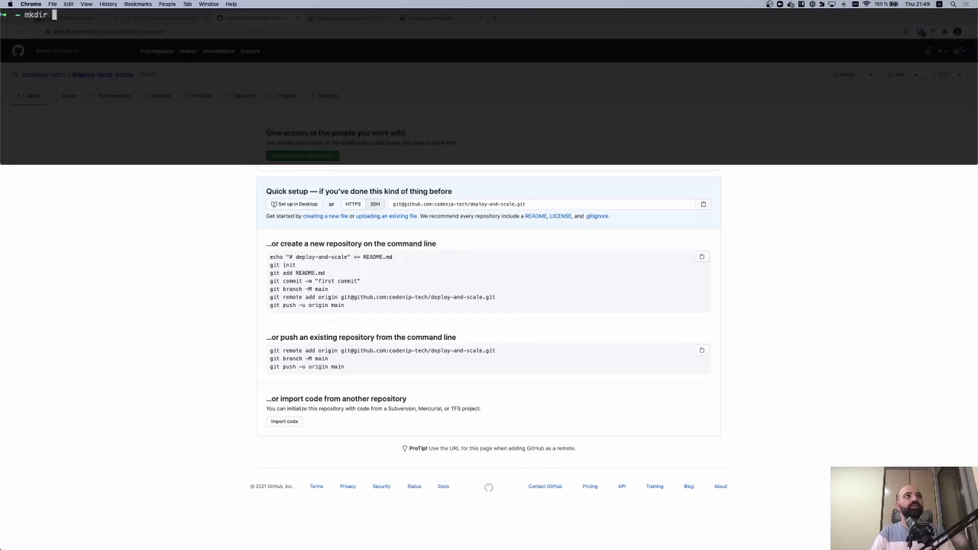
type("firefly")
key("Return")
type("cd firefly")
key("Return")
type("git init")
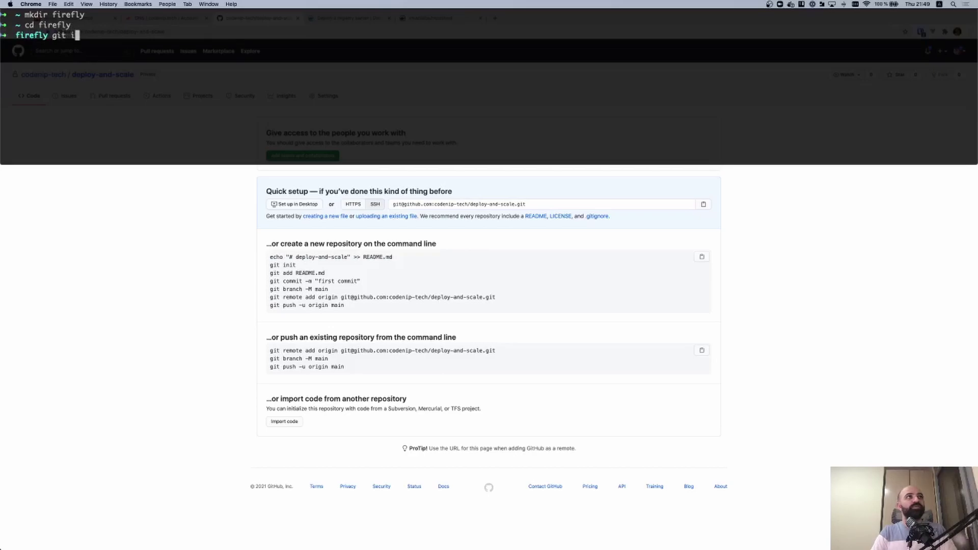
Run GitHub's quick-setup commands to push a README commit to deploy-and-scale's main branch
left_click(388, 310)
left_click_drag(346, 306, 265, 267)
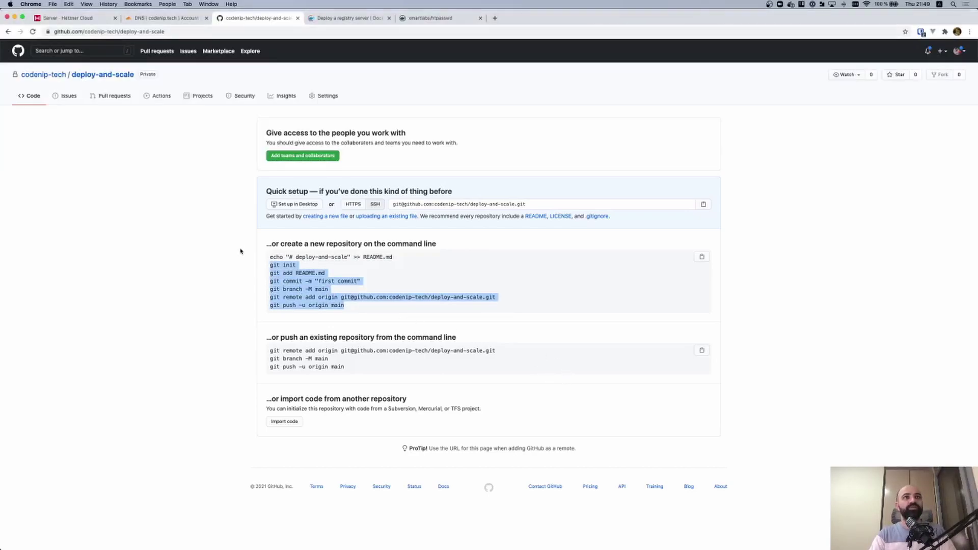
key("ctrl+grave")
key("ctrl+c")
key("ctrl+grave")
left_click(344, 303)
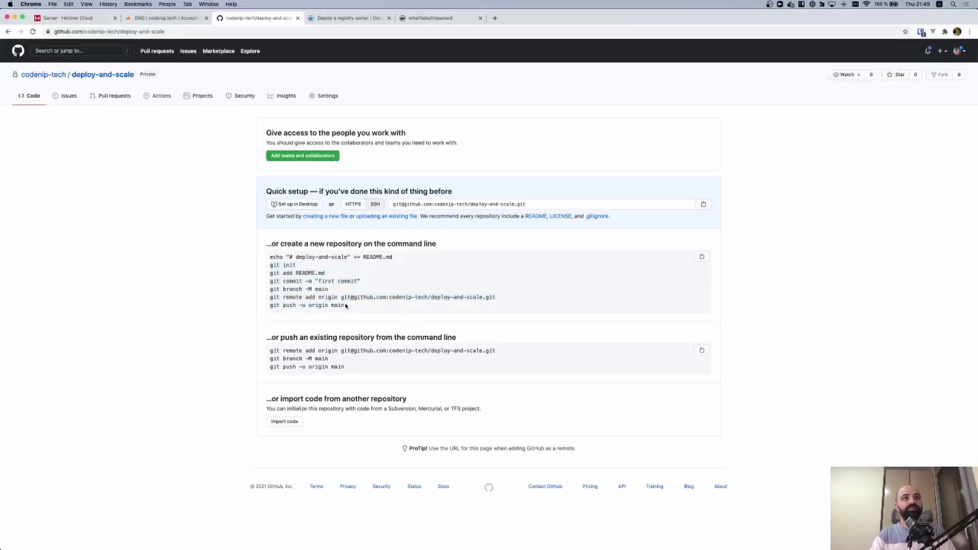
left_click_drag(345, 303, 256, 255)
key("ctrl+grave")
key("super+v")
key("Return")
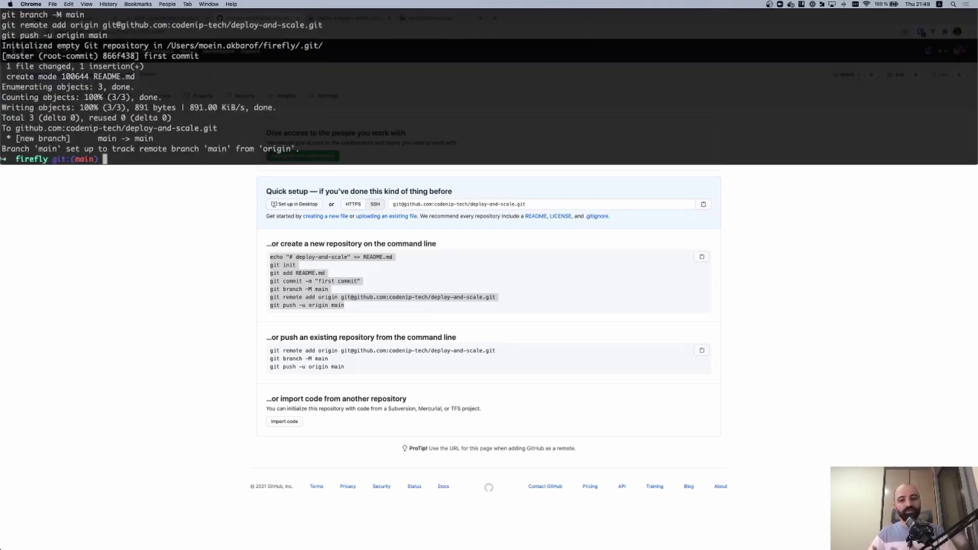
left_click(199, 294)
key("super+r")
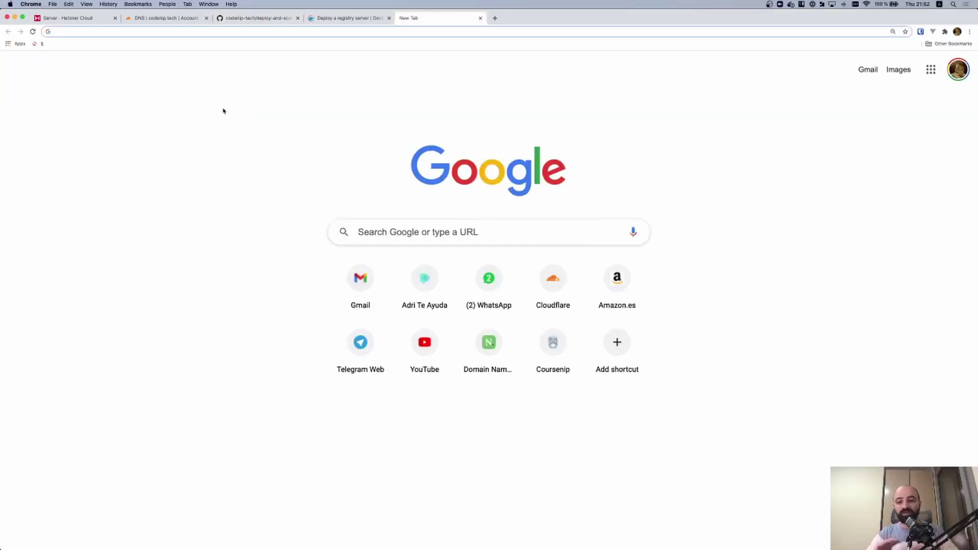
Search the web for 'github action get started'
left_click(250, 32)
type("github action g")
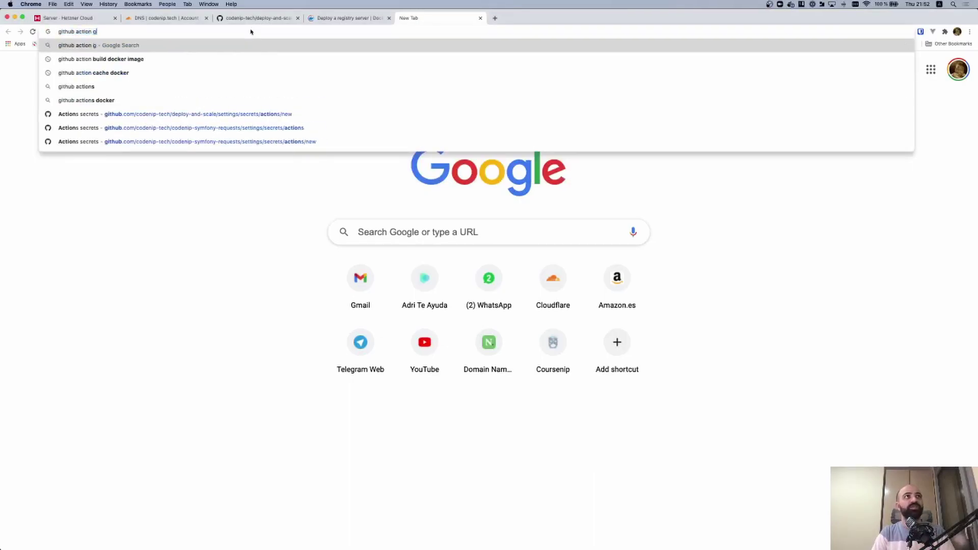
type("et started")
key("Return")
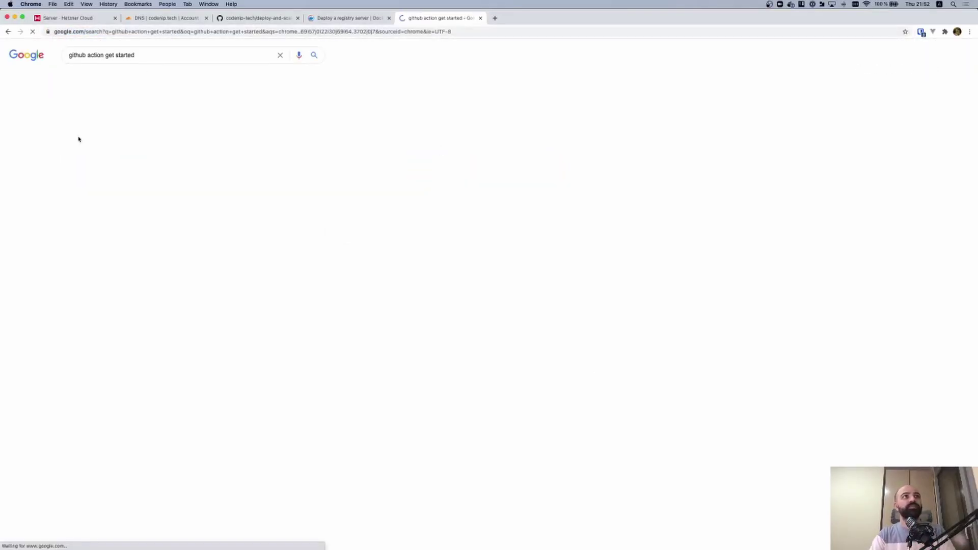
Open the Quickstart for GitHub Actions docs and select its example workflow YAML
left_click(134, 234)
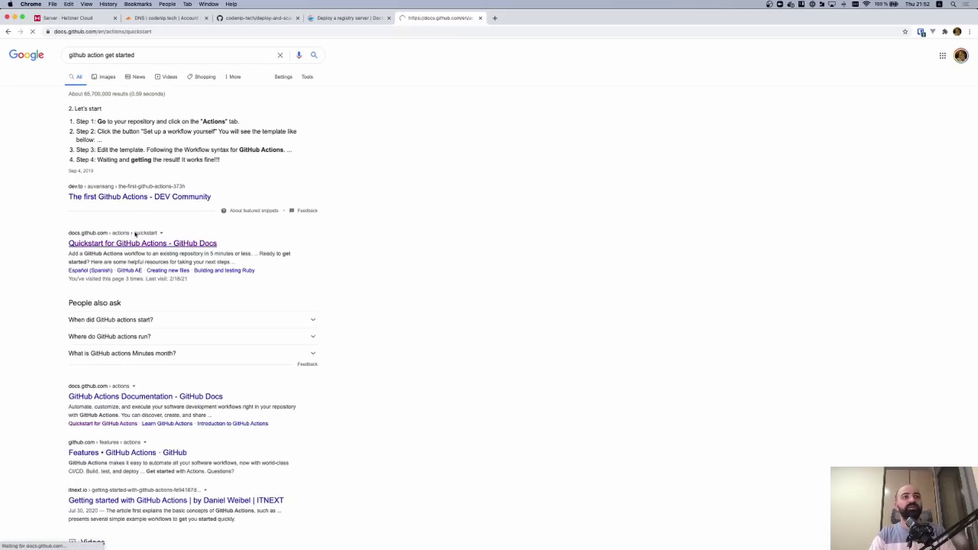
scroll(357, 300, "down", 2)
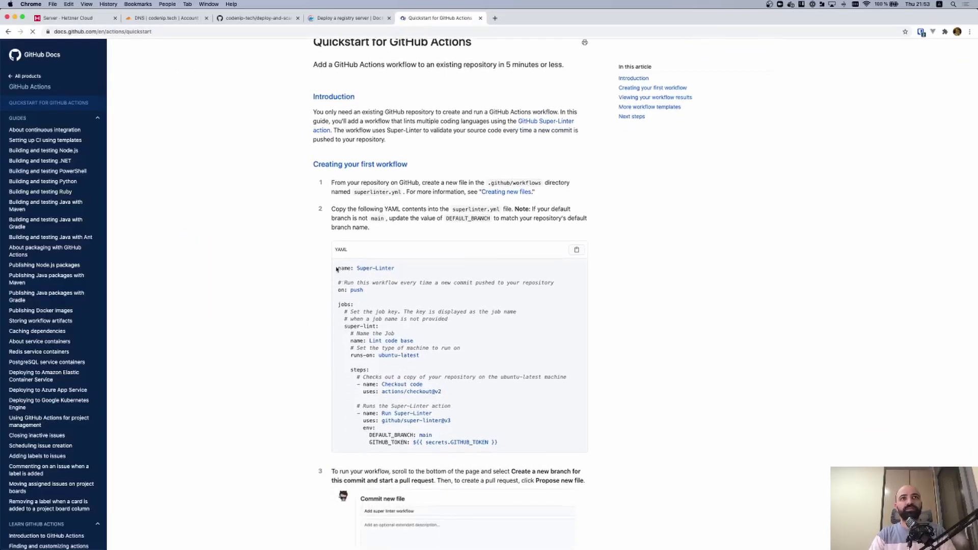
left_click_drag(337, 265, 439, 298)
key("ctrl+grave")
key("ctrl+l")
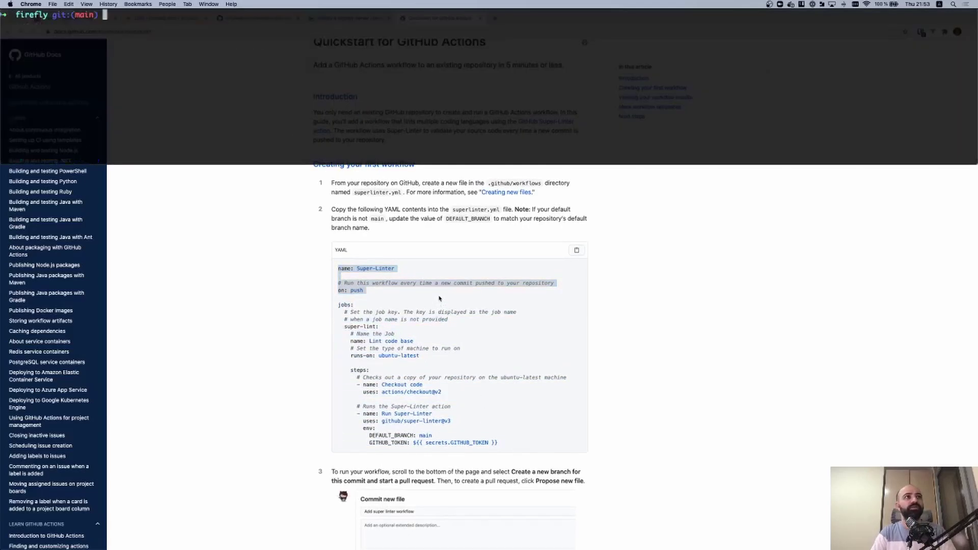
type("mkdir -p")
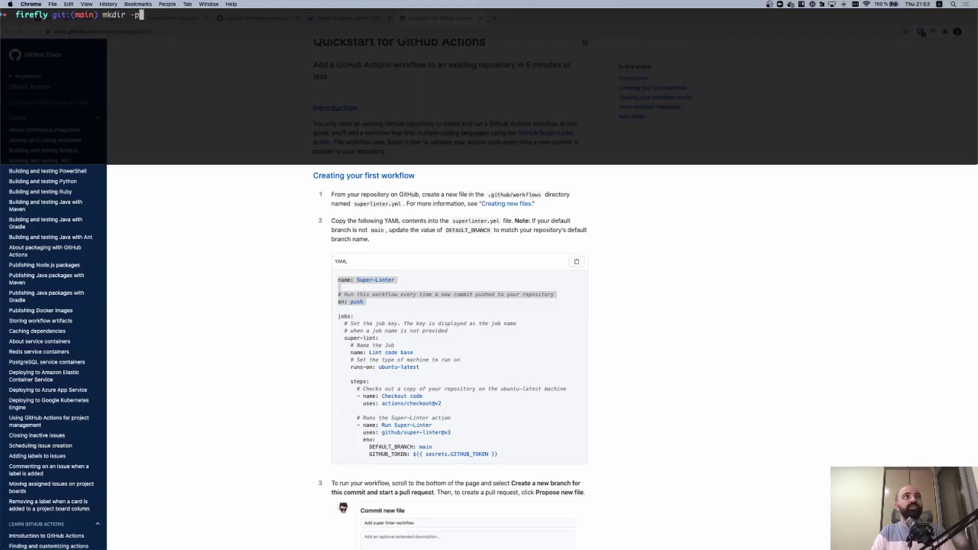
type(" .github/workflows")
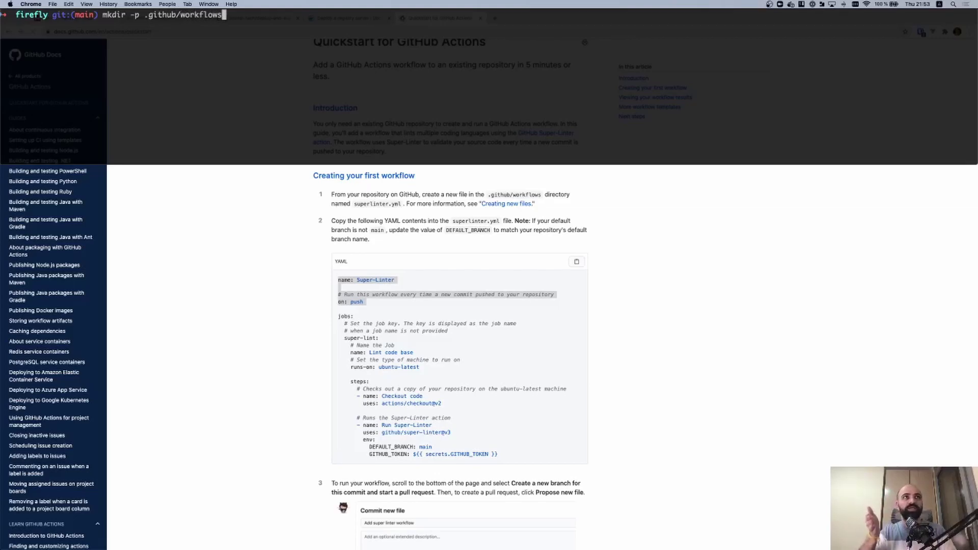
Create .github/workflows and open a new deploy.yml in vim, starting with 'name: deploy'
key("Return")
type("v")
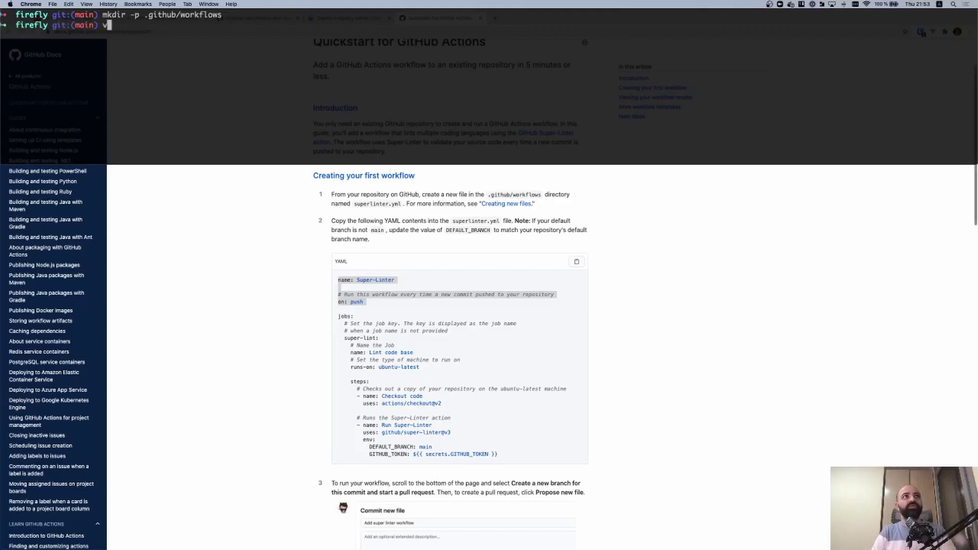
type("im .git")
key("Tab")
key("Tab")
key("Tab")
type("w")
key("Tab")
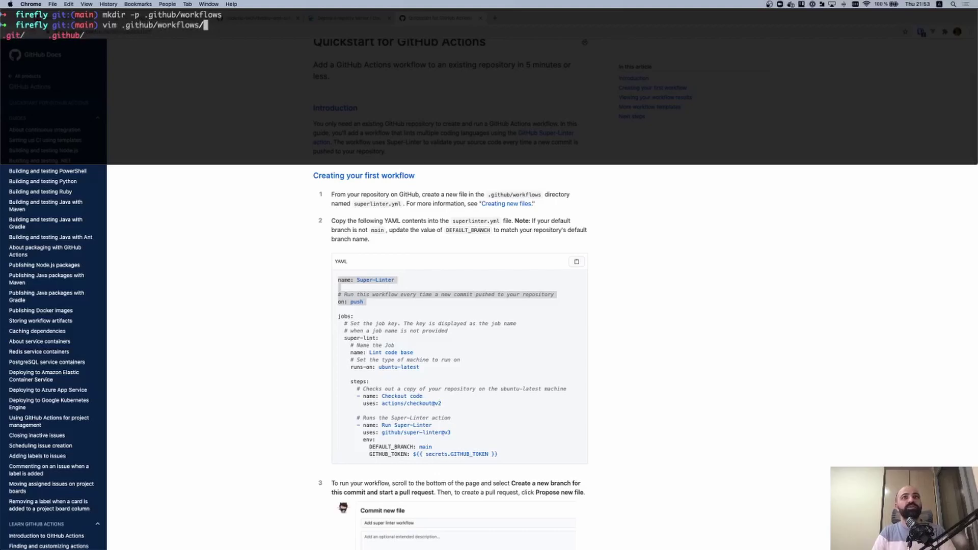
type("deploy.yml")
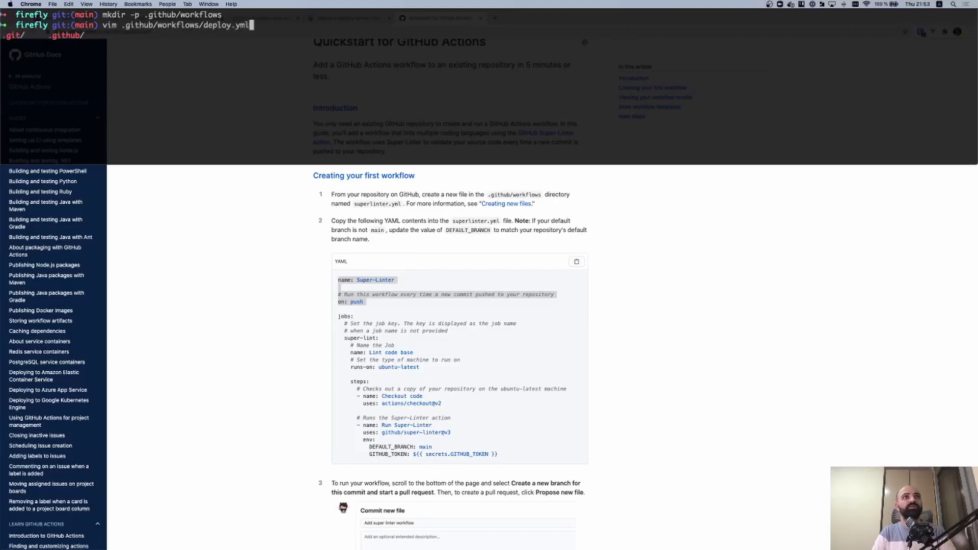
key("Return")
type("iname: deploy")
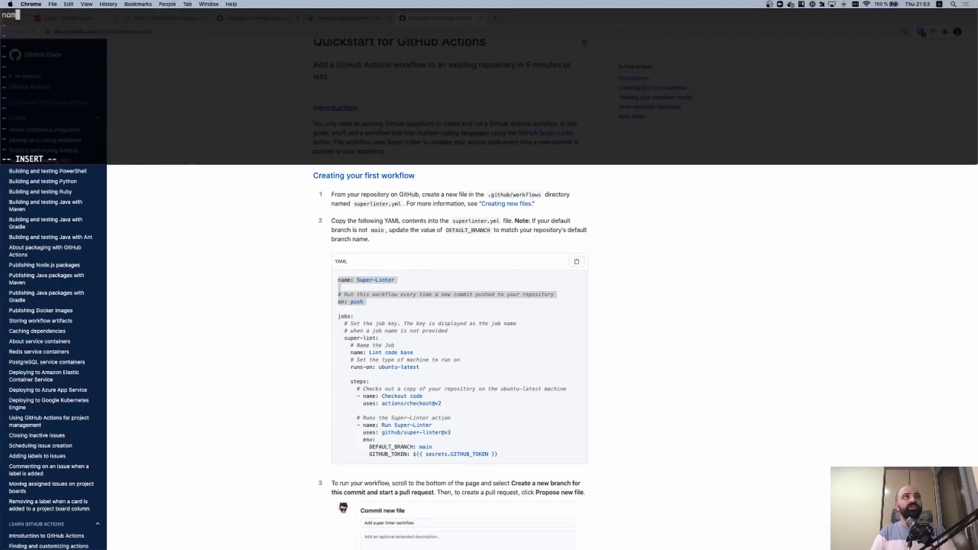
Add the on: push trigger and a Deploy job running on ubuntu-latest
key("Return")
key("Return")
type("on: push")
key("Return")
key("Return")
type("jobs:")
key("Return")
type("deploy")
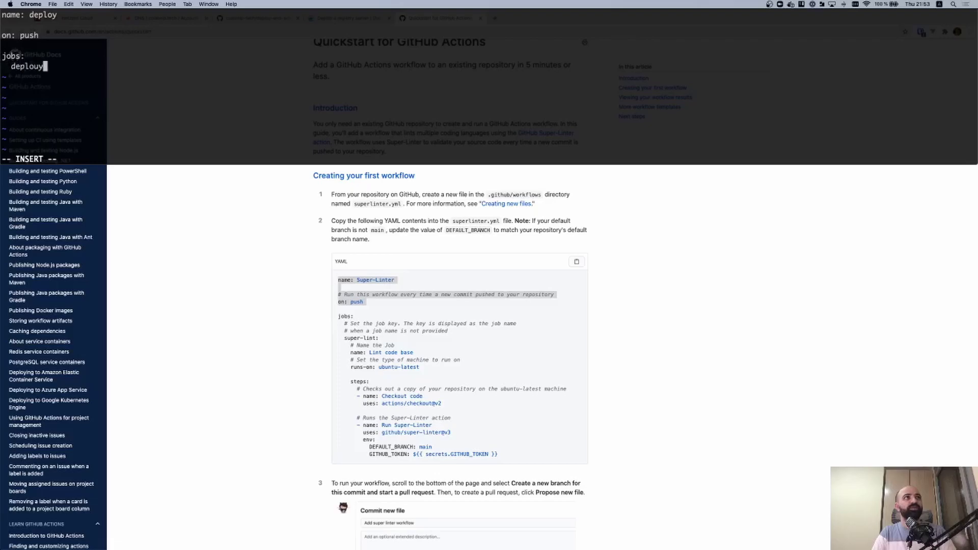
type(":")
key("Return")
type("name: Deploy")
key("Return")
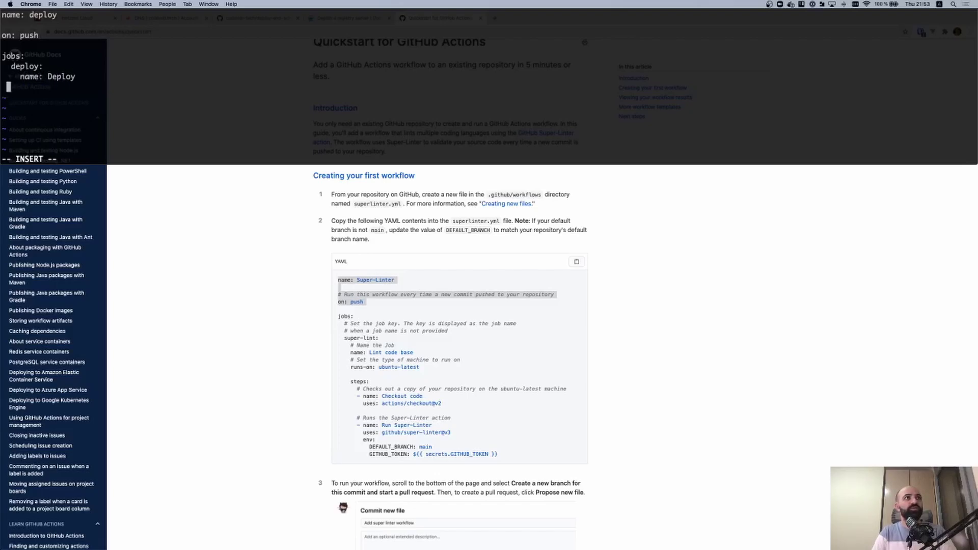
type("runs-on: ubuntu-latest")
key("Return")
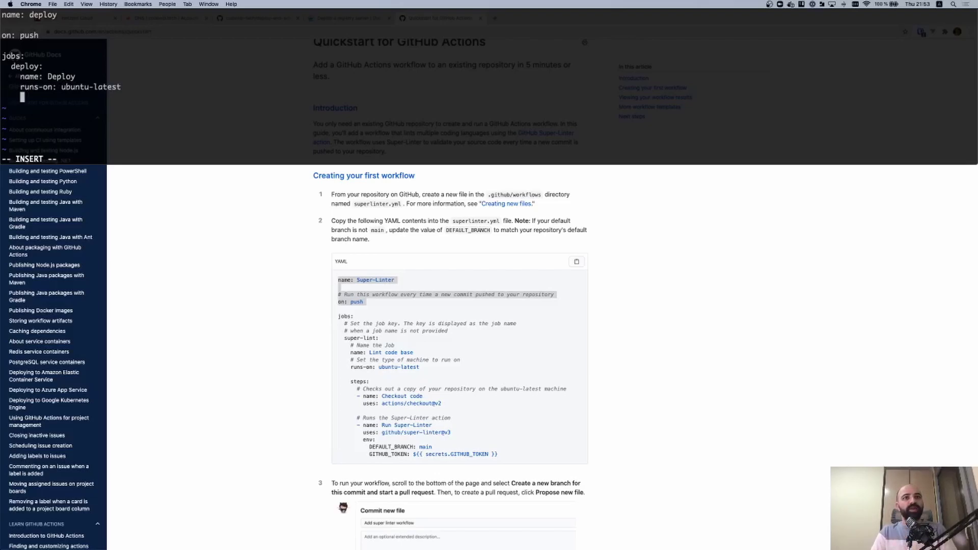
Add a steps list whose first step, 'Checkout code', uses actions/checkout@v2
type("steps:")
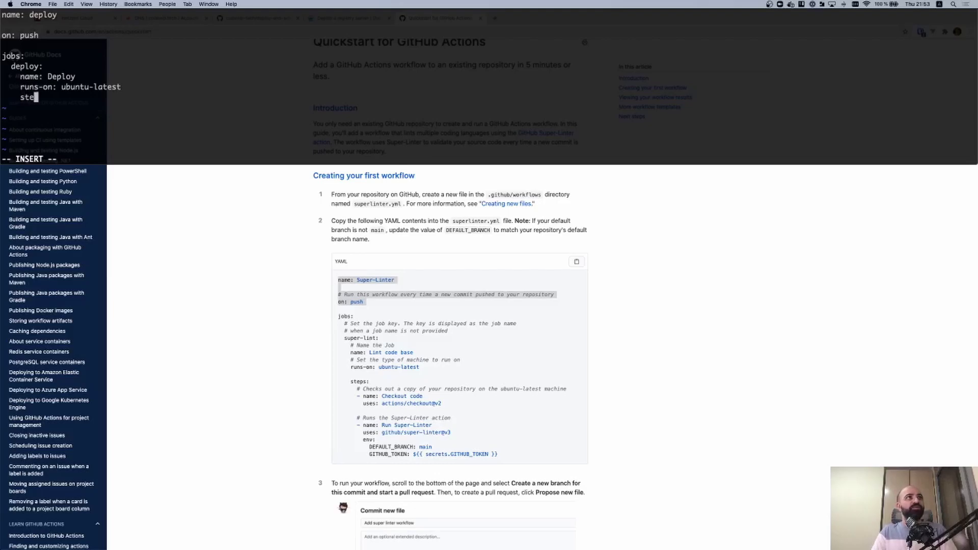
key("Return")
type("- name: ")
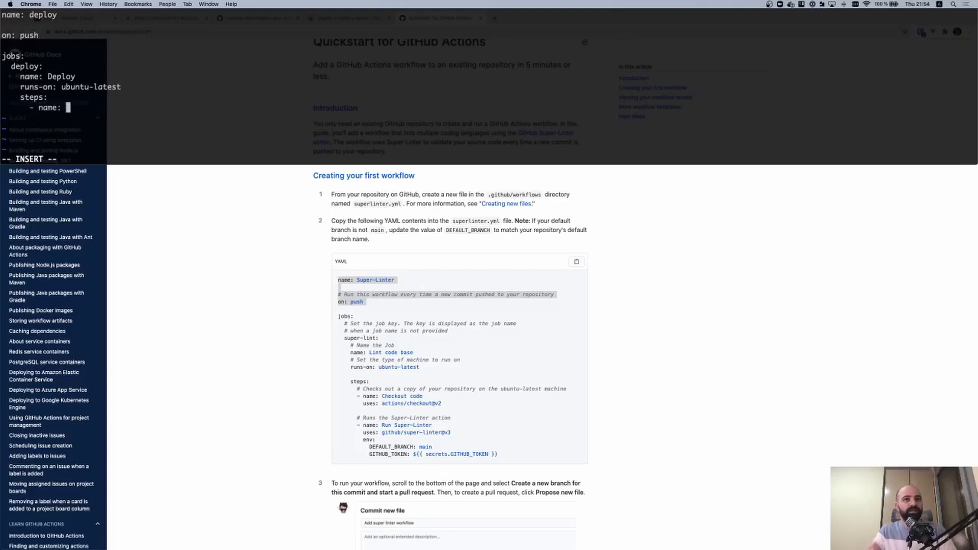
type("C")
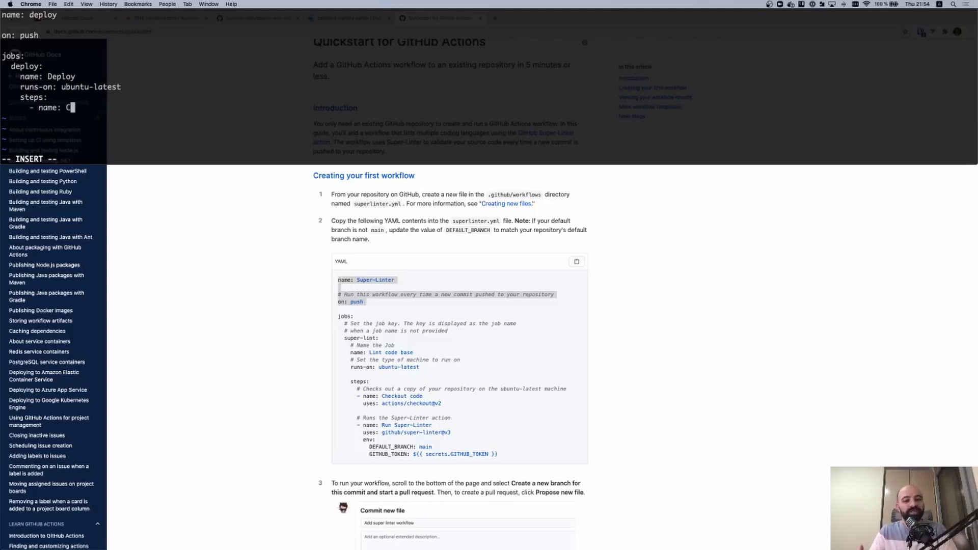
type("heckout code")
key("Return")
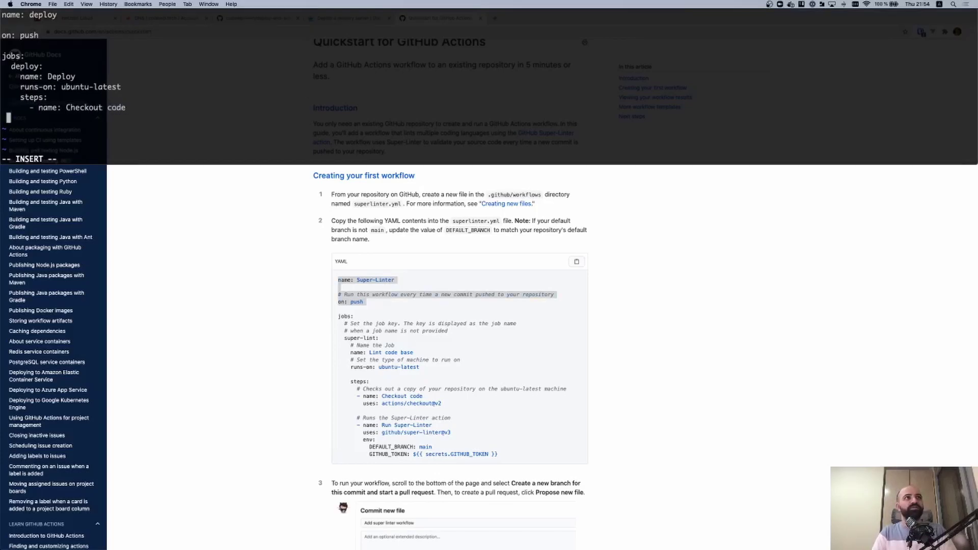
type("uses: actions/checkout@v2")
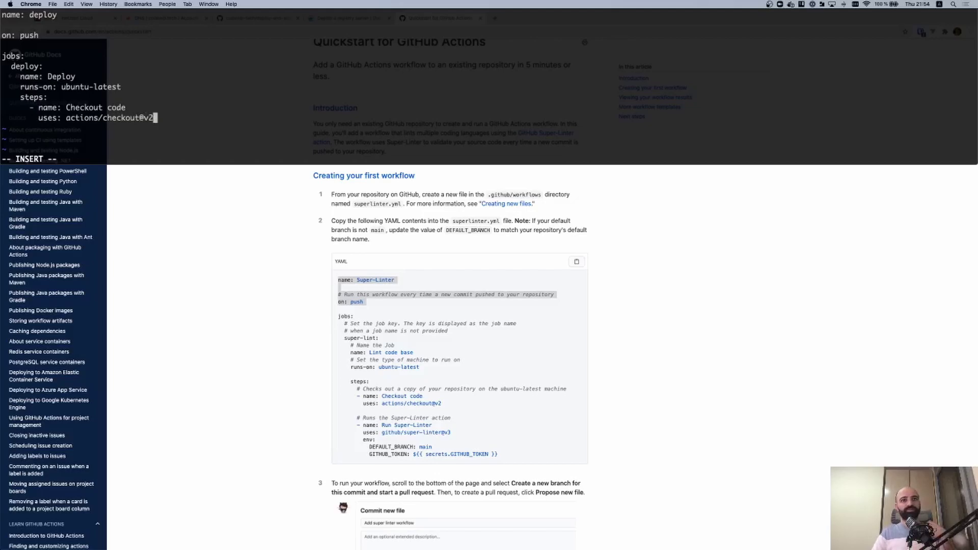
key("Return")
Add a 'Docker build and push' step running docker build . -t ${{ secrets.DOCKER_REGISTRY_HOST }}/firefly
type("- name: Docker build and push")
key("Return")
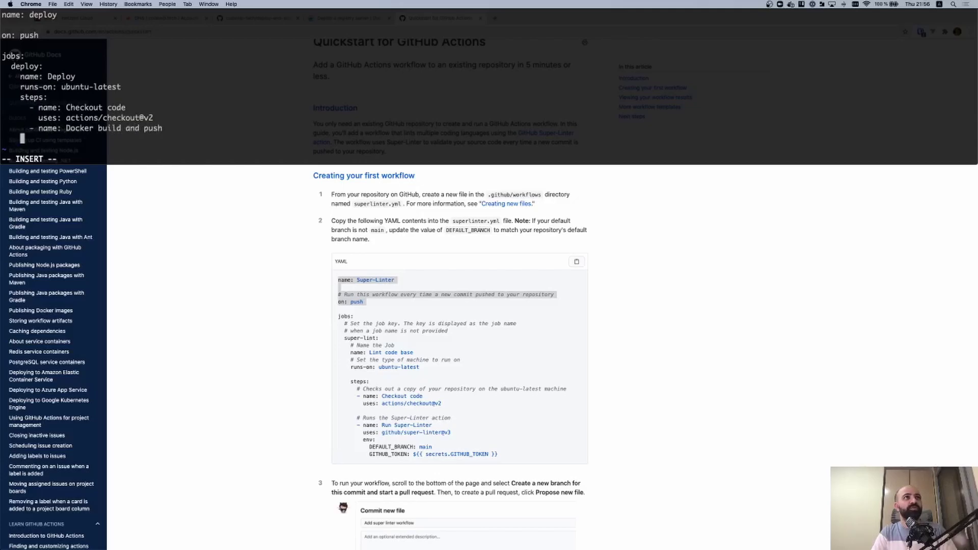
type("run: |")
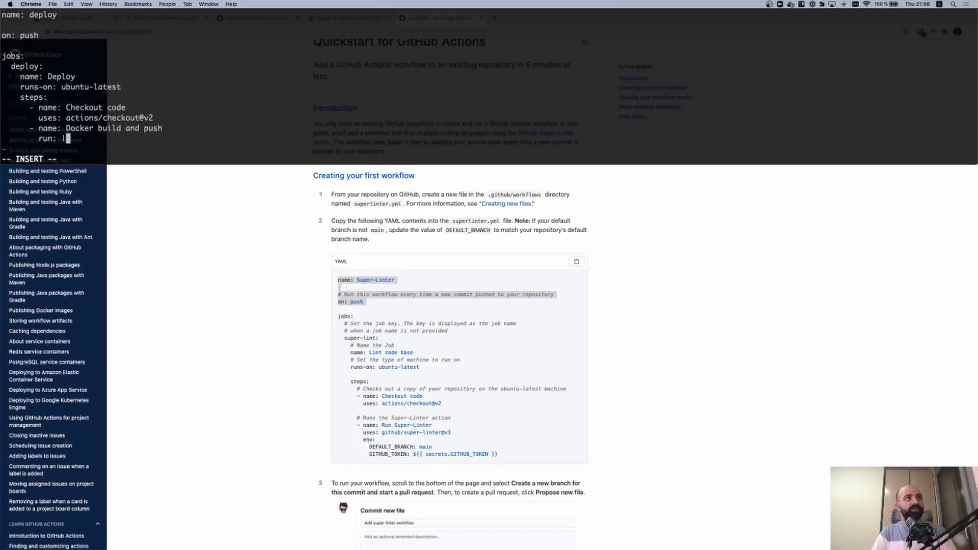
key("Return")
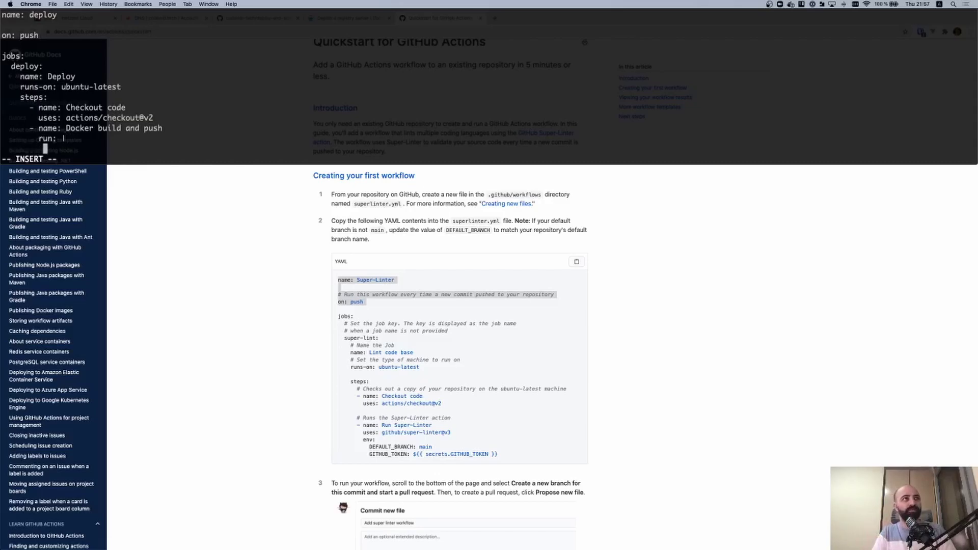
type("docker build .")
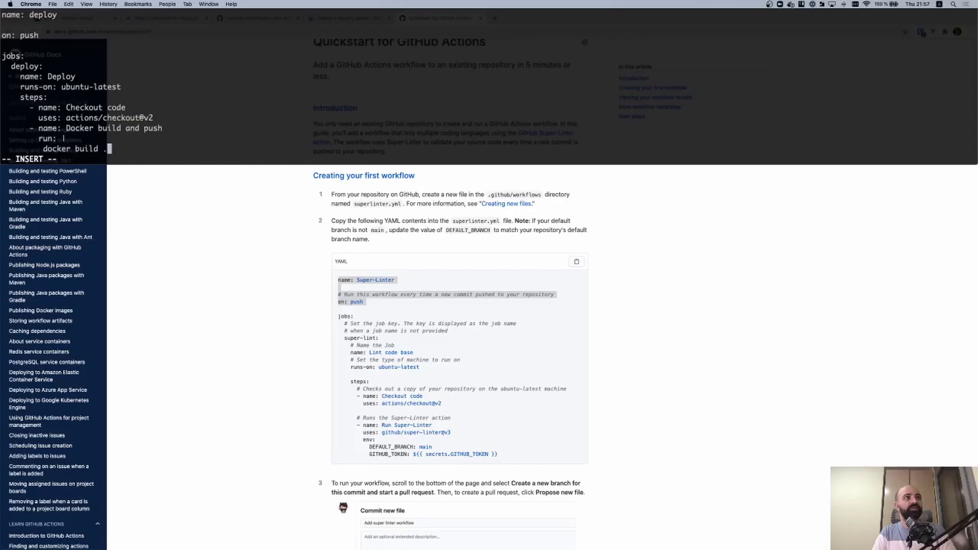
type(" -t ")
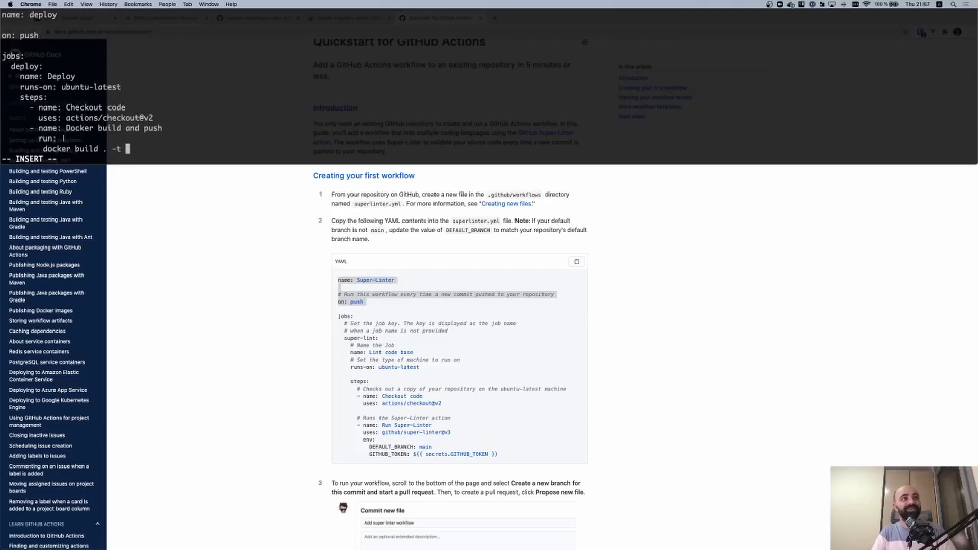
type("${{ ")
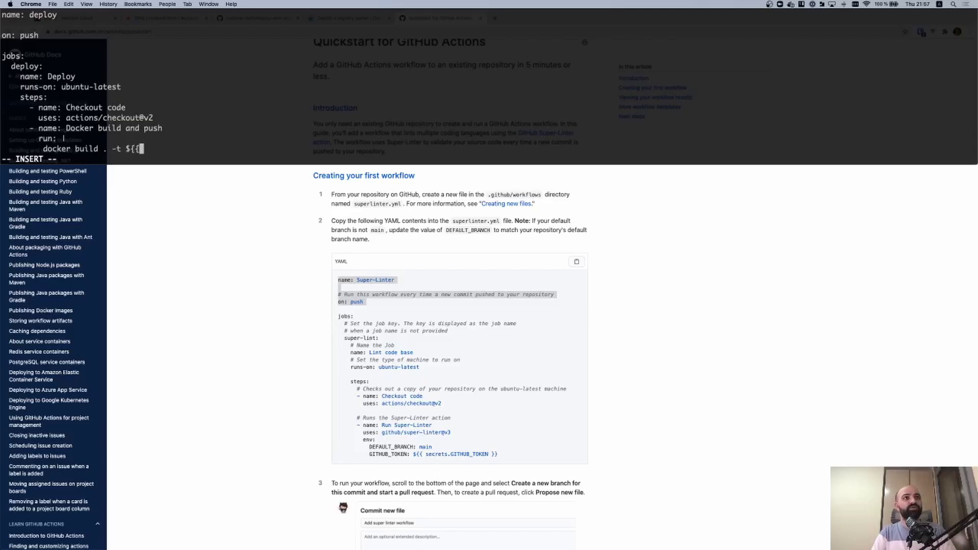
type("secrets.DOCKER_")
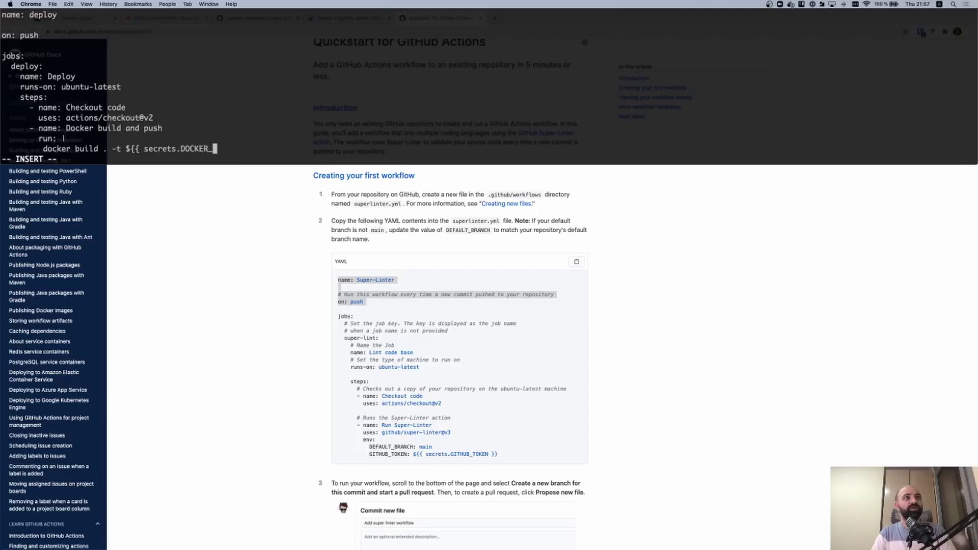
type("REGISTRY_HOST")
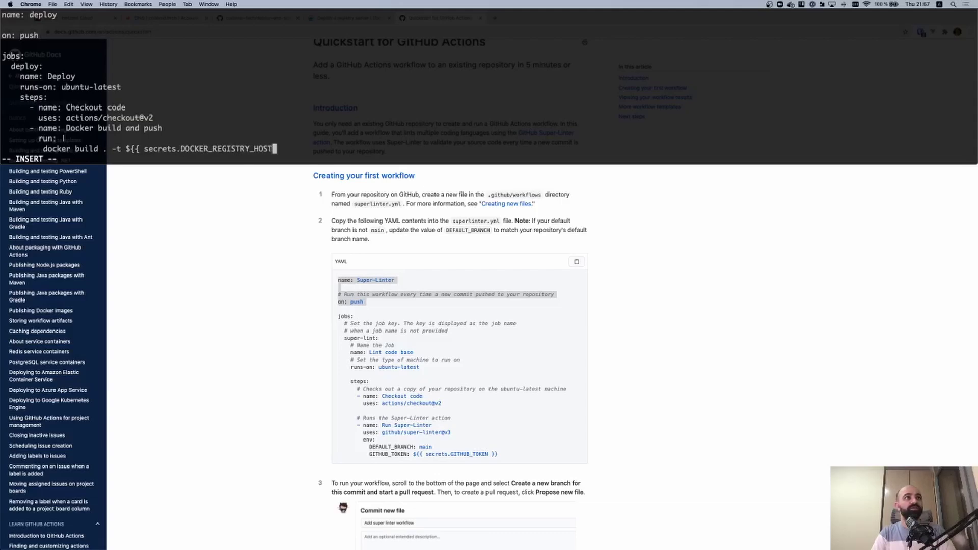
type(" }}/firefly")
Add a matching docker push line for the same firefly image tag
key("Return")
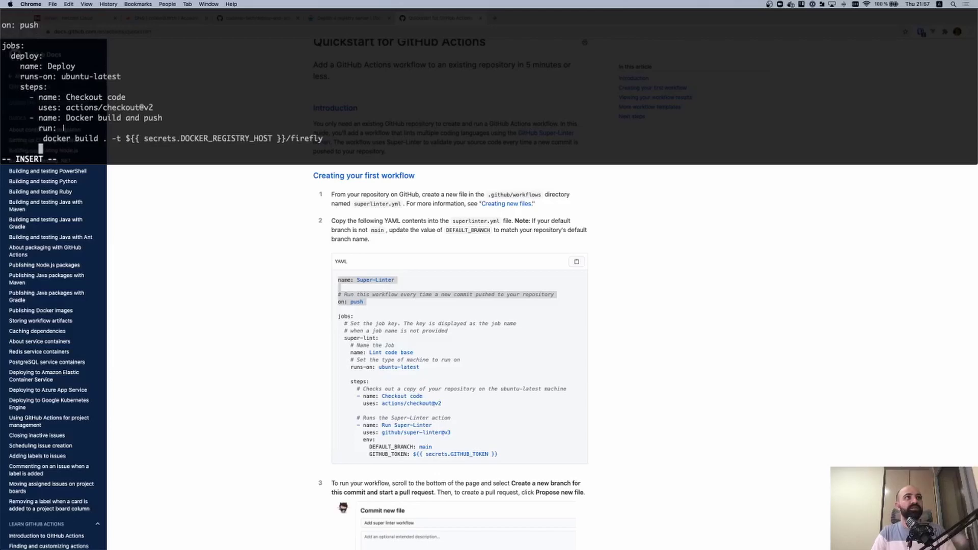
type("docker push")
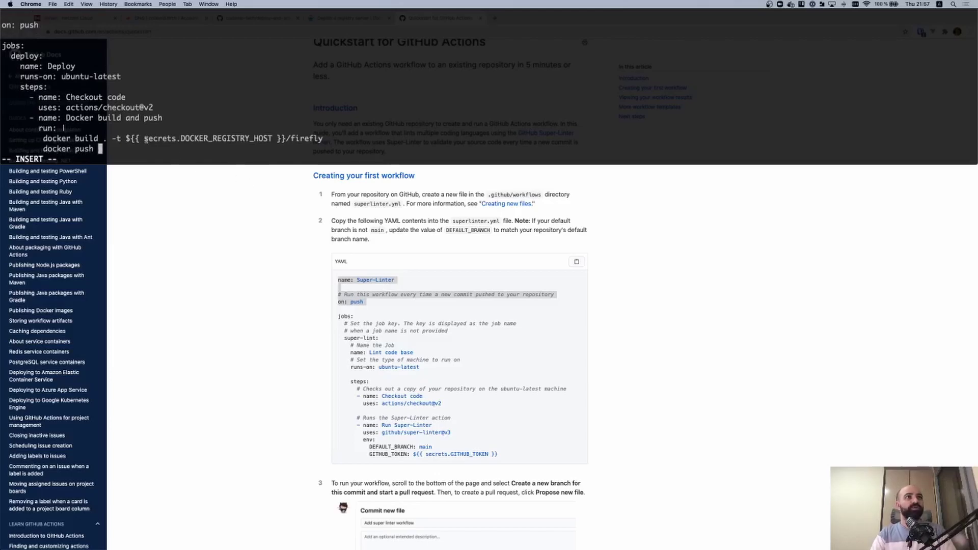
left_click_drag(128, 139, 322, 134)
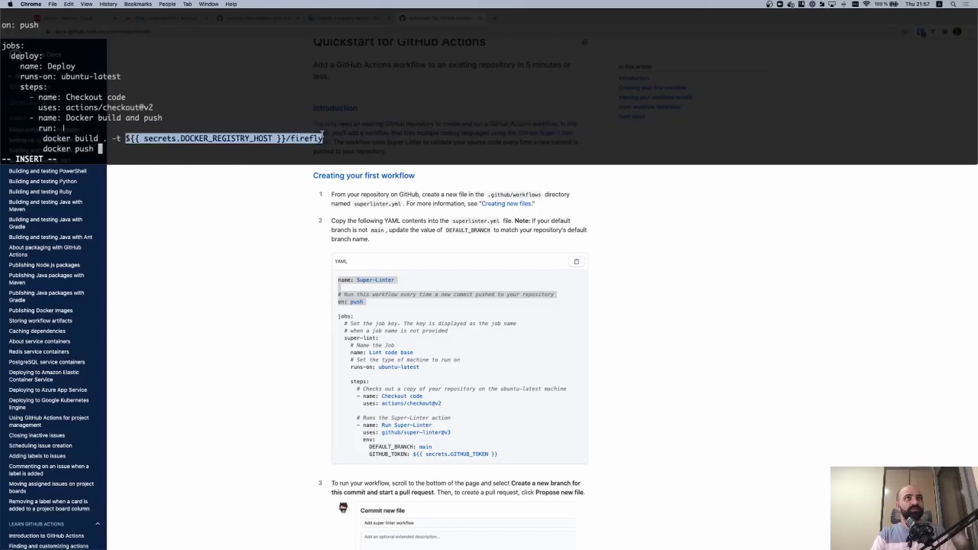
type("${{ secrets.DOCKER_REGISTRY_HOST }}/firefly")
left_click(324, 139)
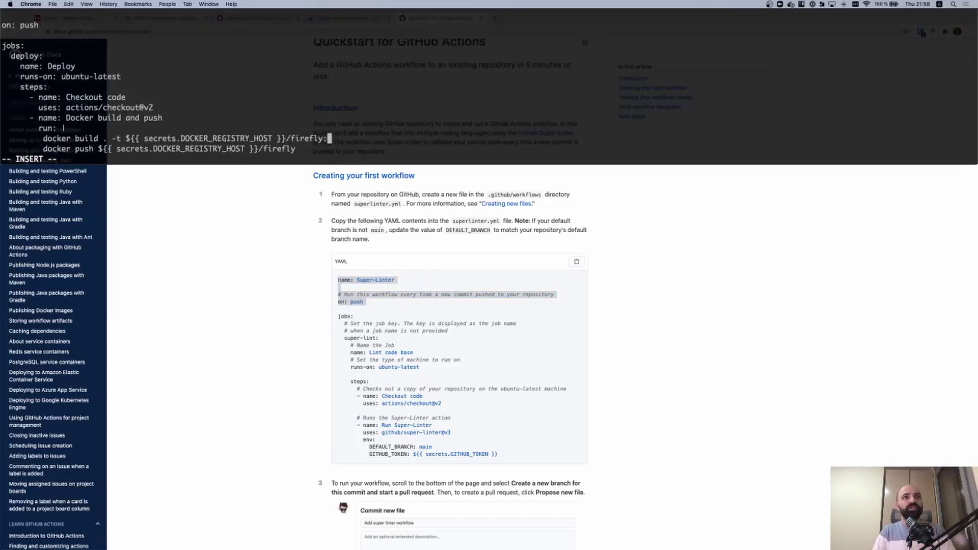
left_click(338, 206)
Google 'github action run number' and open the Context and expression syntax docs page
key("ctrl+t")
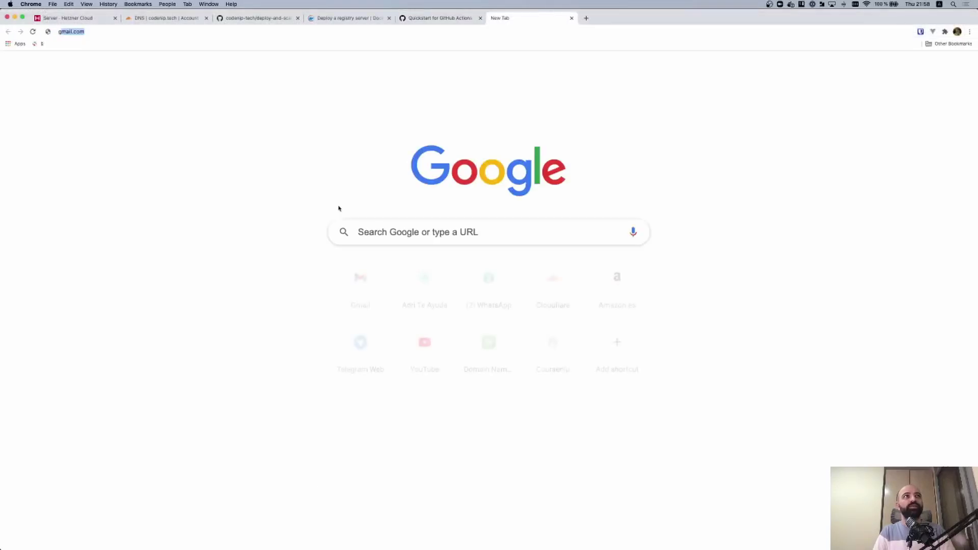
type("github action")
type(" run number")
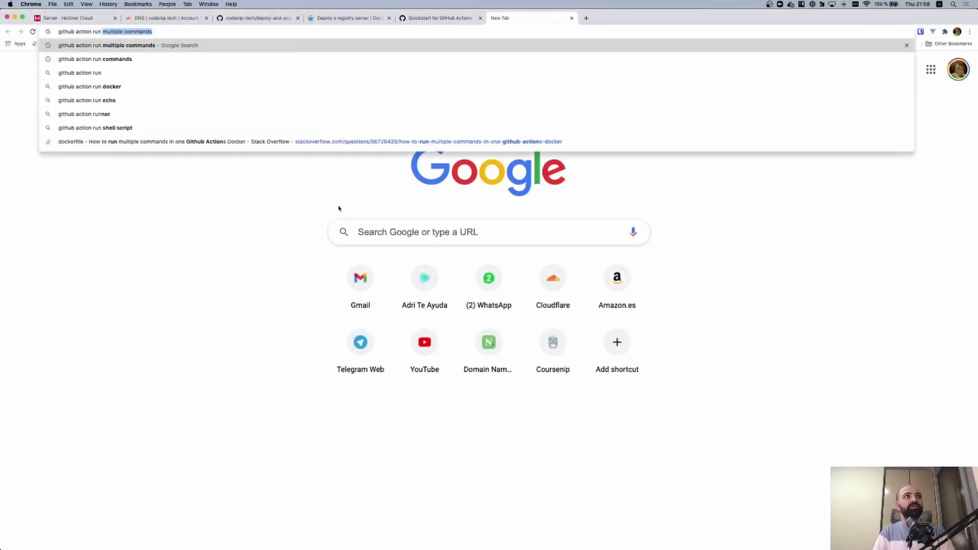
key("Return")
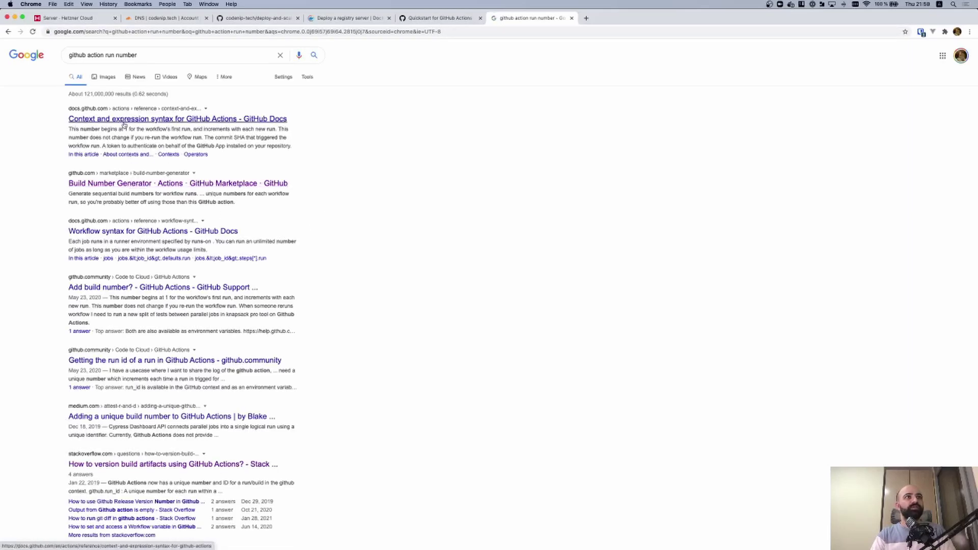
left_click(124, 124)
Find and select github.run_number on the page, then return to the vim terminal
key("super+f")
type("run_number")
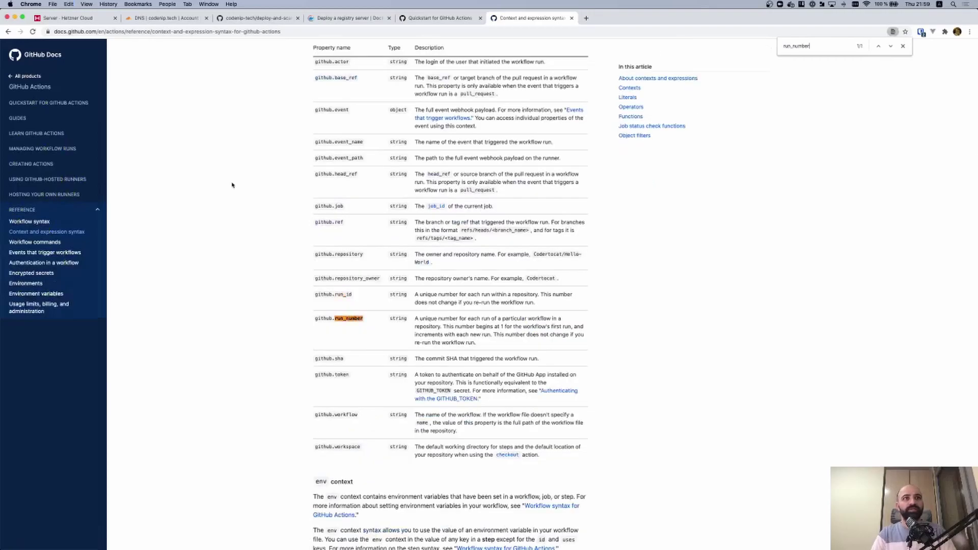
left_click_drag(316, 318, 366, 319)
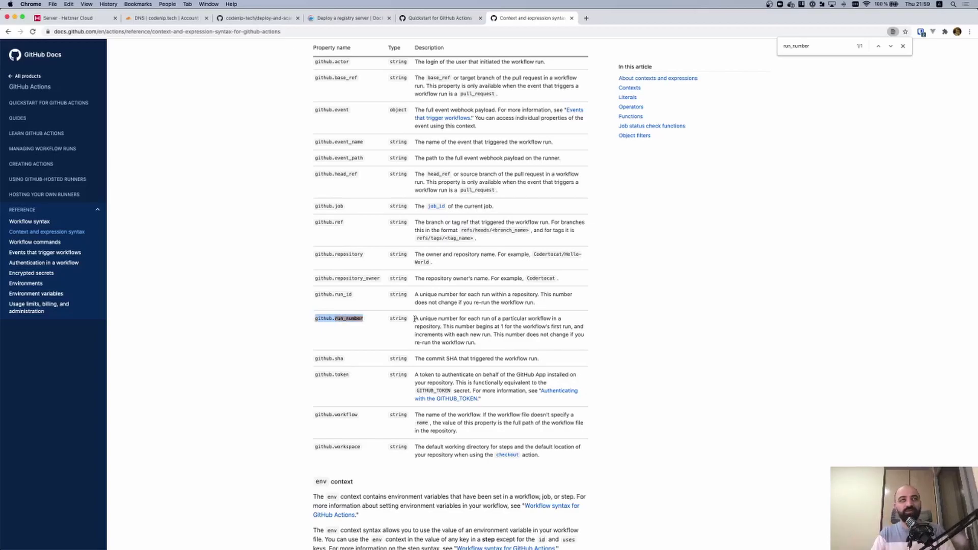
key("ctrl+grave")
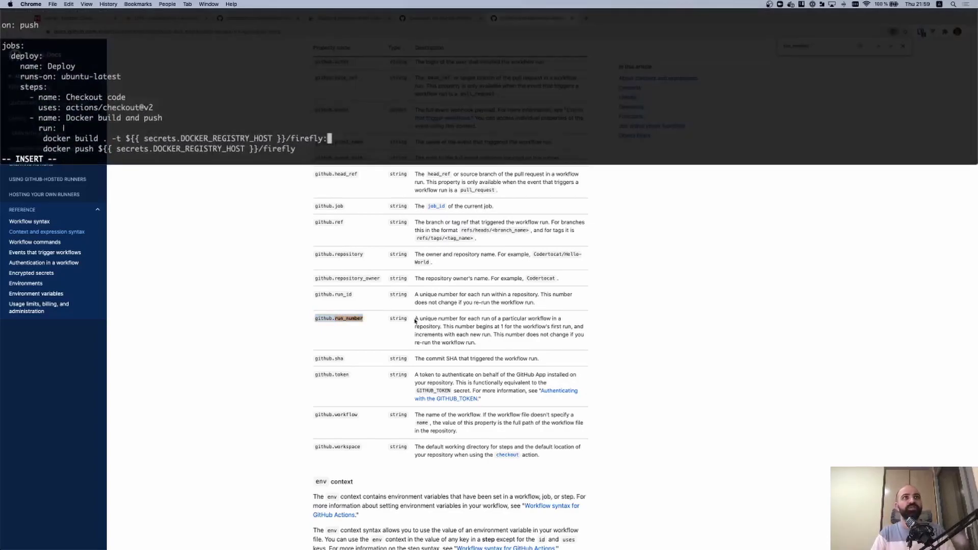
Tag the docker build and push lines with :${{ github.run_number }}
type("github.run_number }}")
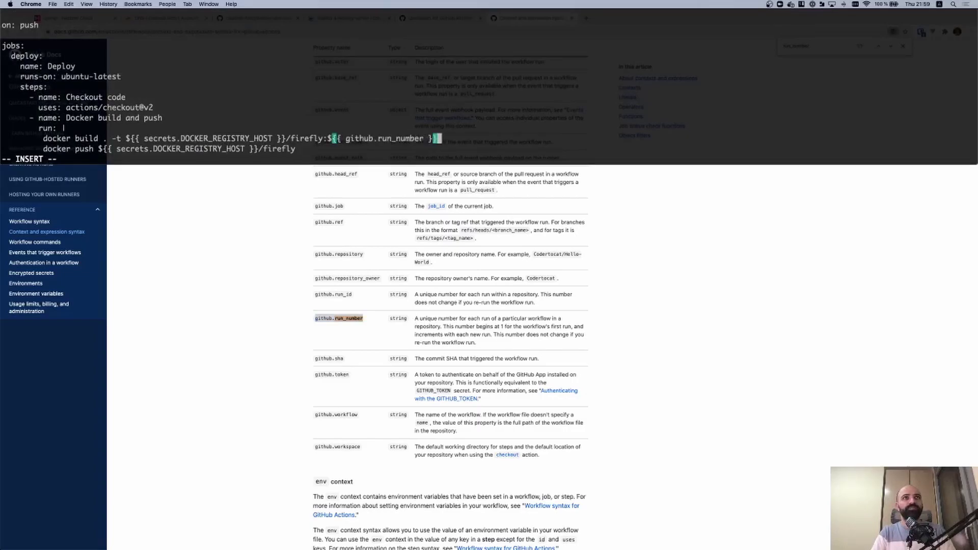
key("Down")
type(":${{ ")
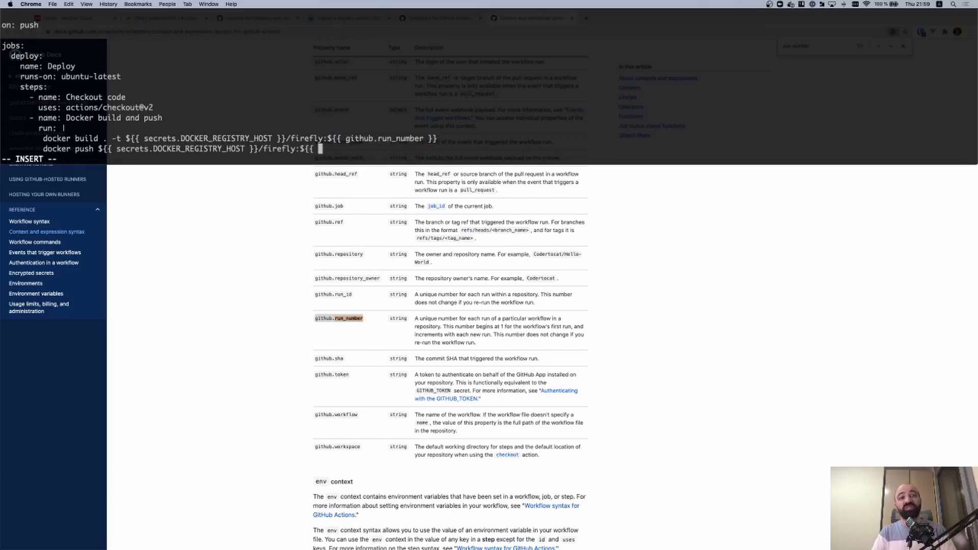
type("github.run_number}}")
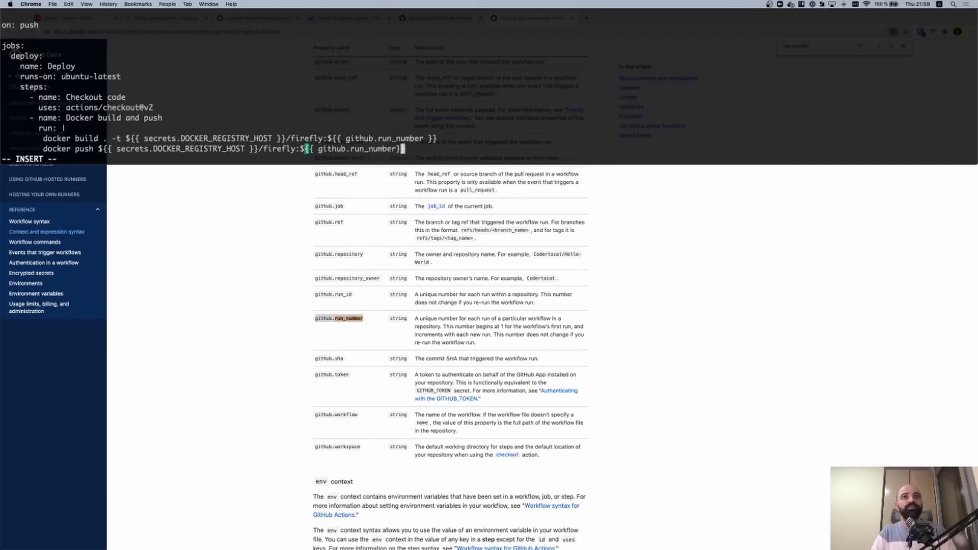
key("Left")
key("Right")
key("Right")
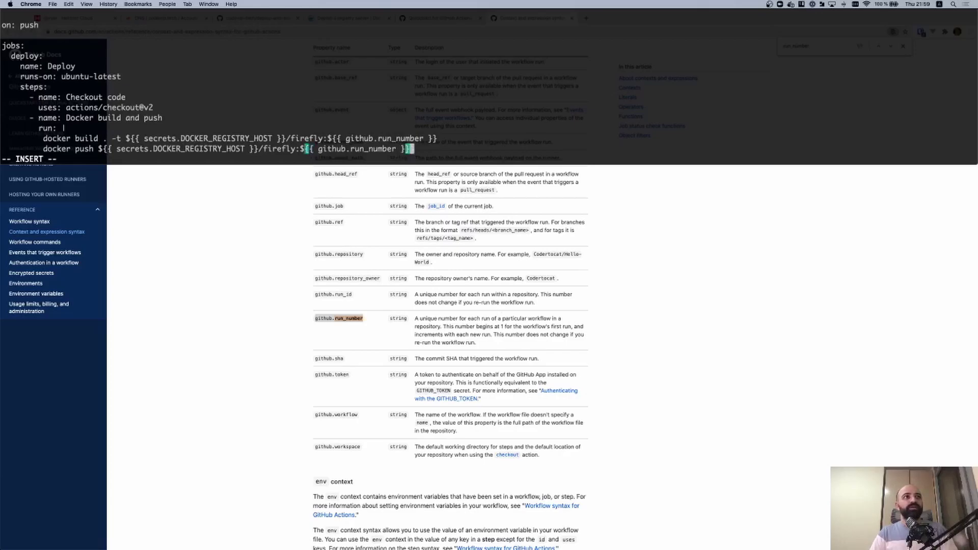
key("Up")
key("Right")
key("Right")
key("Right")
key("Right")
key("Right")
key("Down")
key("ctrl+u")
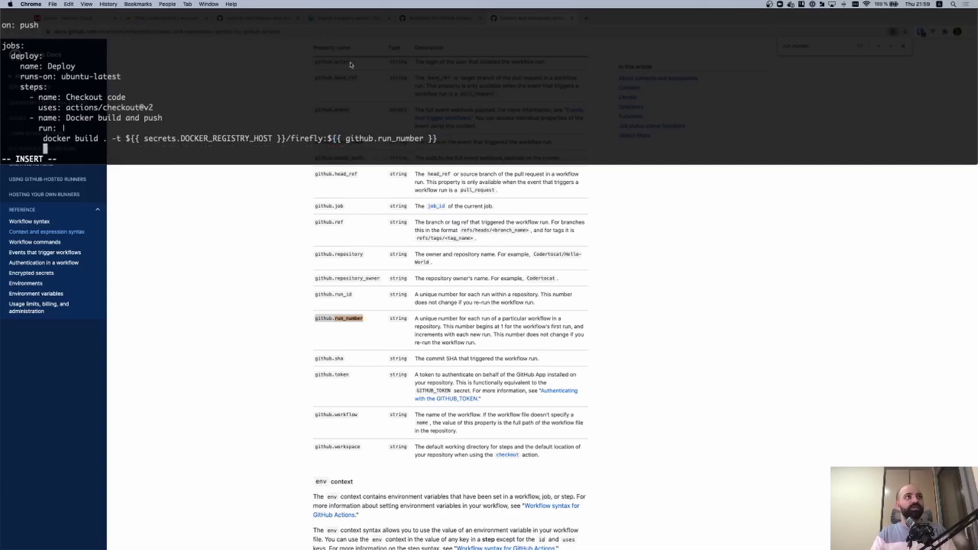
Add a docker login line using DOCKER_REGISTRY_HOST, DOCKER_REGISTRY_USERNAME and DOCKER_REGISTRY_PASSWORD secrets
key("Escape")
type("uOdocker")
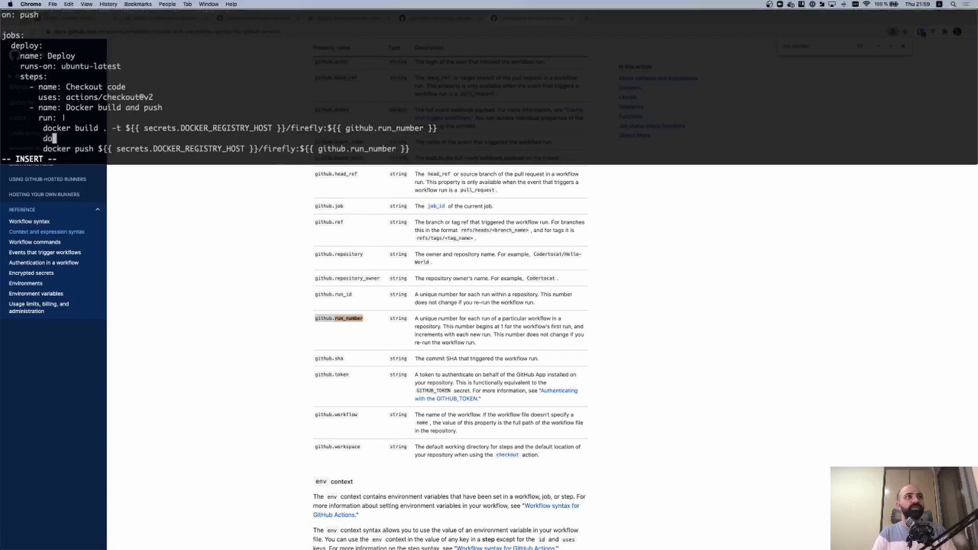
type(" login ${{ secrets.DOC")
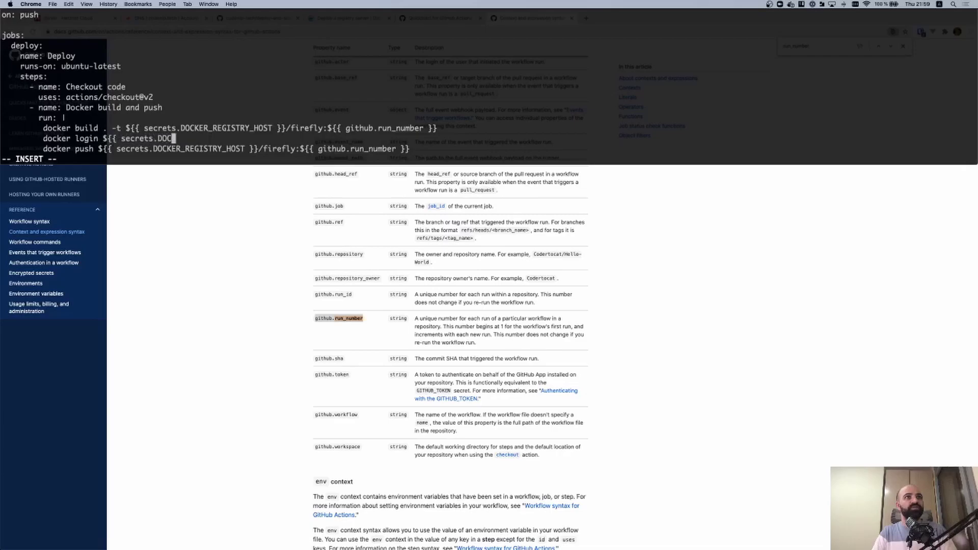
type("KER_REGISTRY_HOST }}")
type("-")
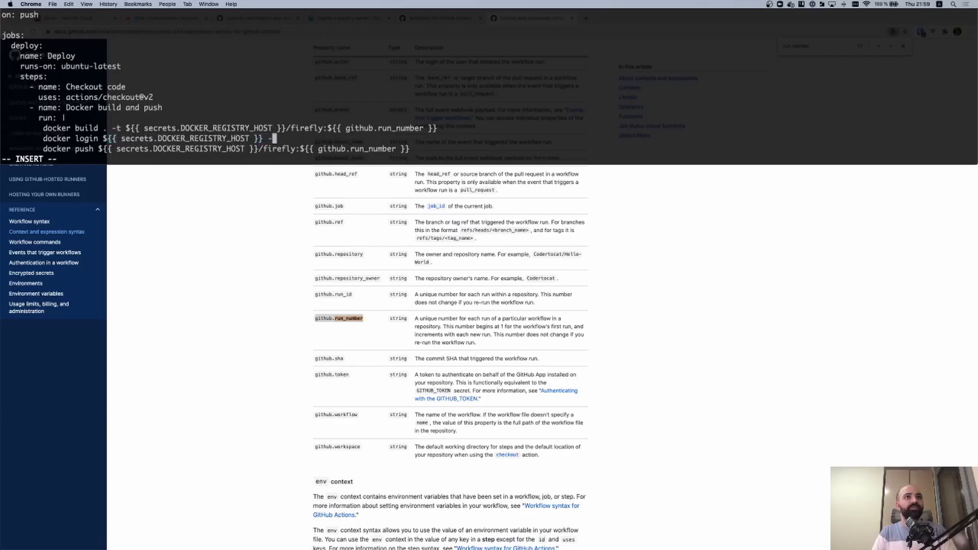
type("u ${{ secret")
type("s.DOCKER_")
type("REGISTRY")
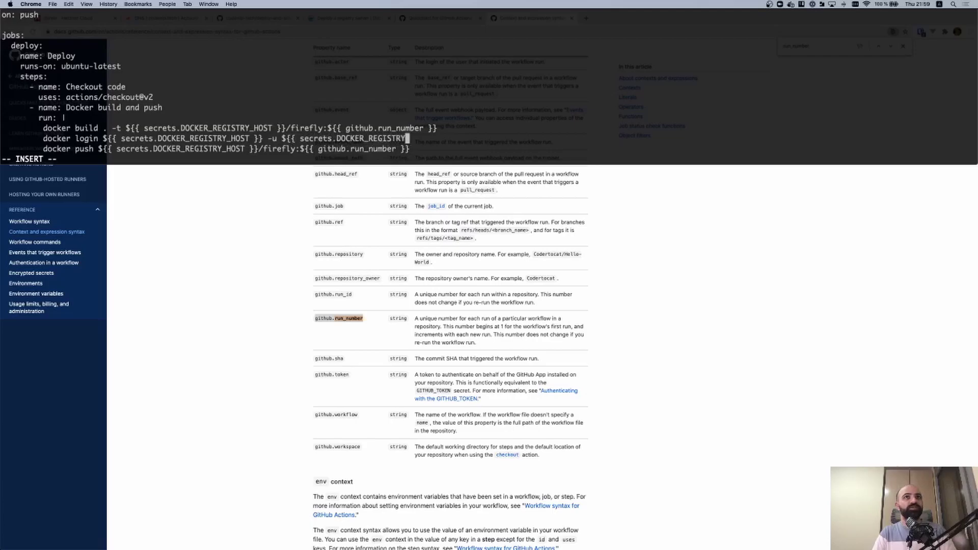
type("_USERNAME }} -p ${{ ")
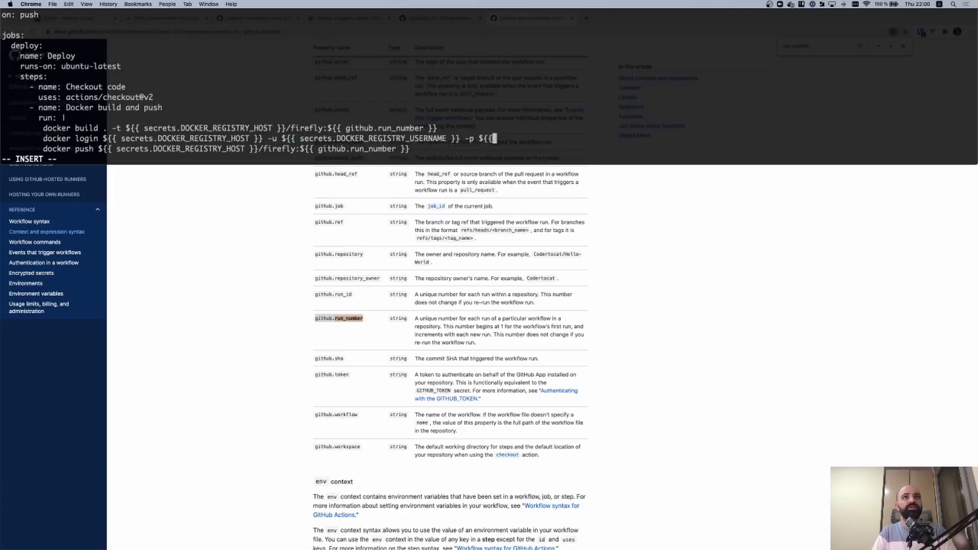
type("secrets.DOCKER_REGISTRY")
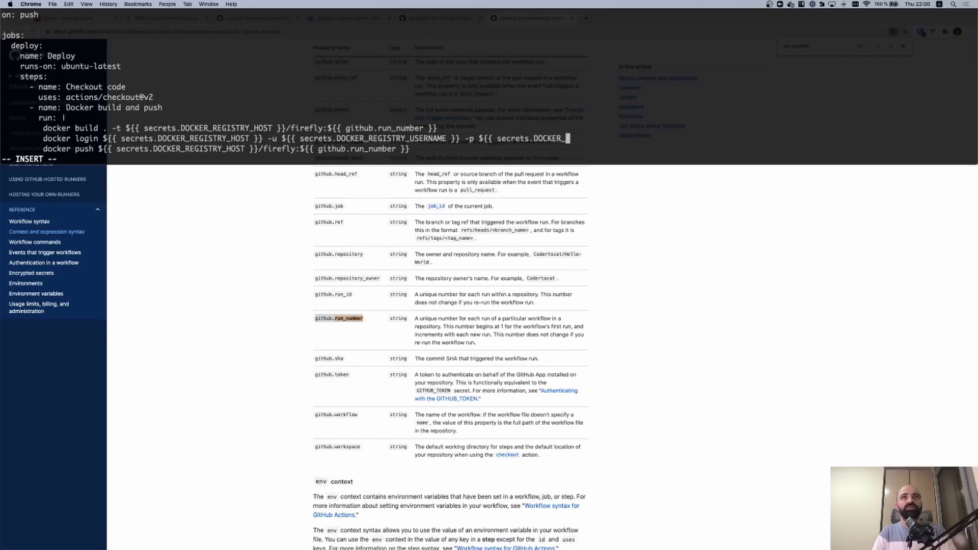
type("_PASSWORD ")
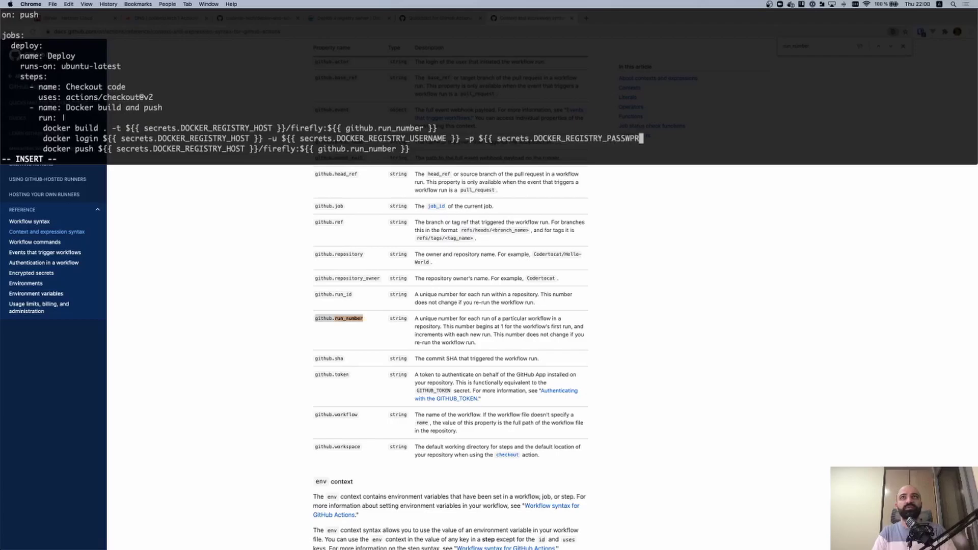
type("}}")
key("Escape")
type(":")
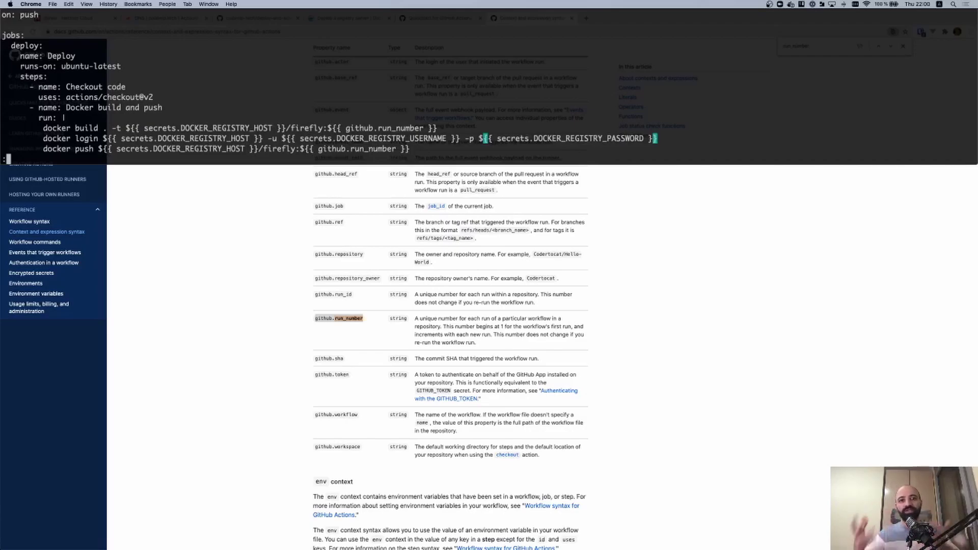
Save deploy.yml and start a new Dockerfile beginning with FROM
type("wq")
key("Return")
key("ctrl+l")
type("vim Dockerfile")
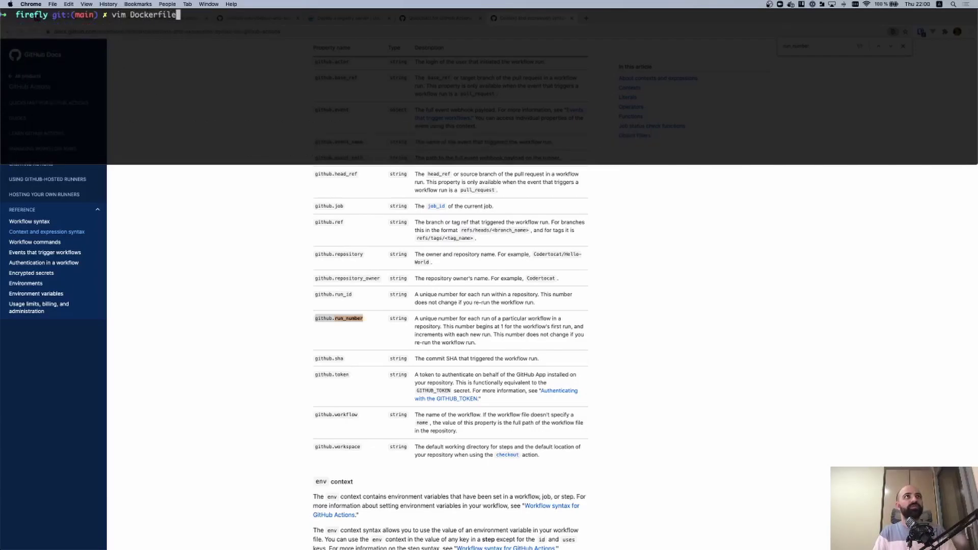
key("Return")
key("ctrl+grave")
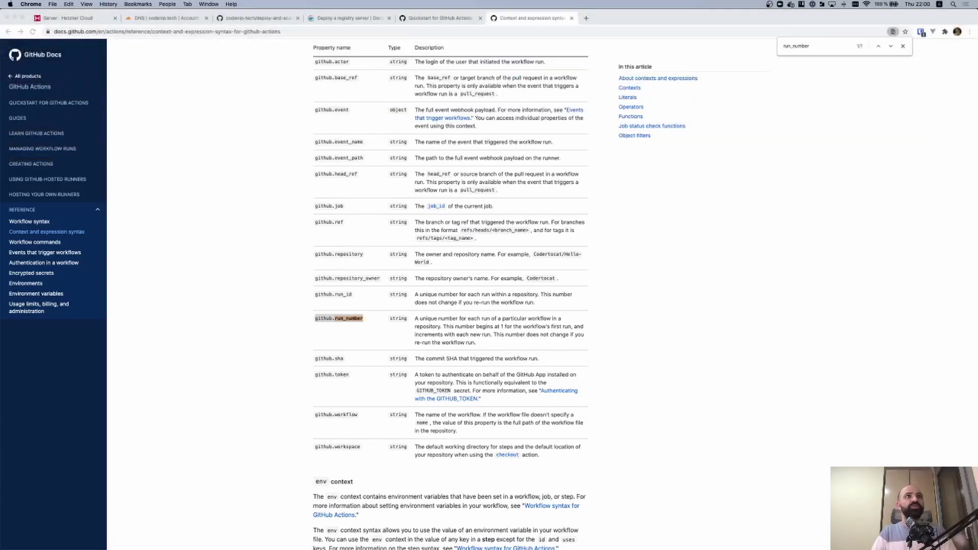
key("ctrl+grave")
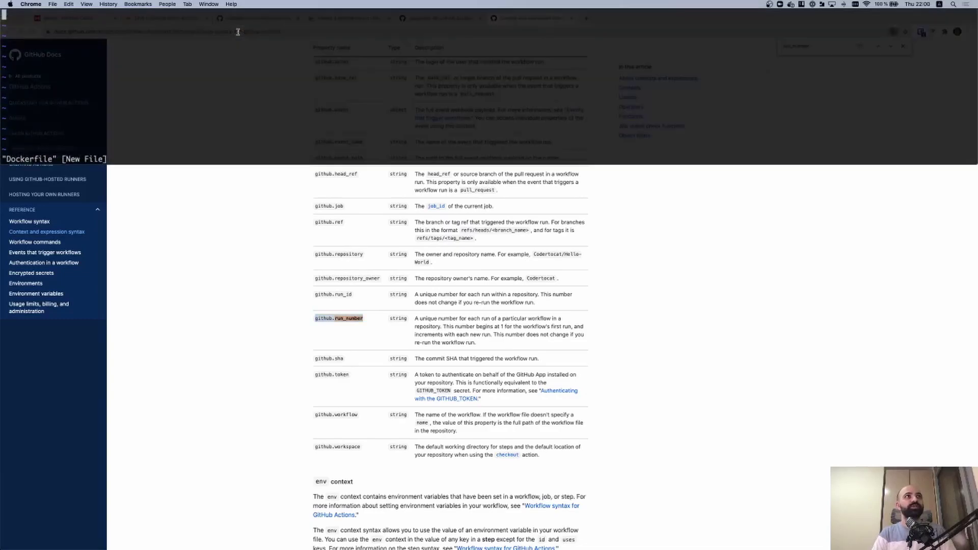
type("iFROM")
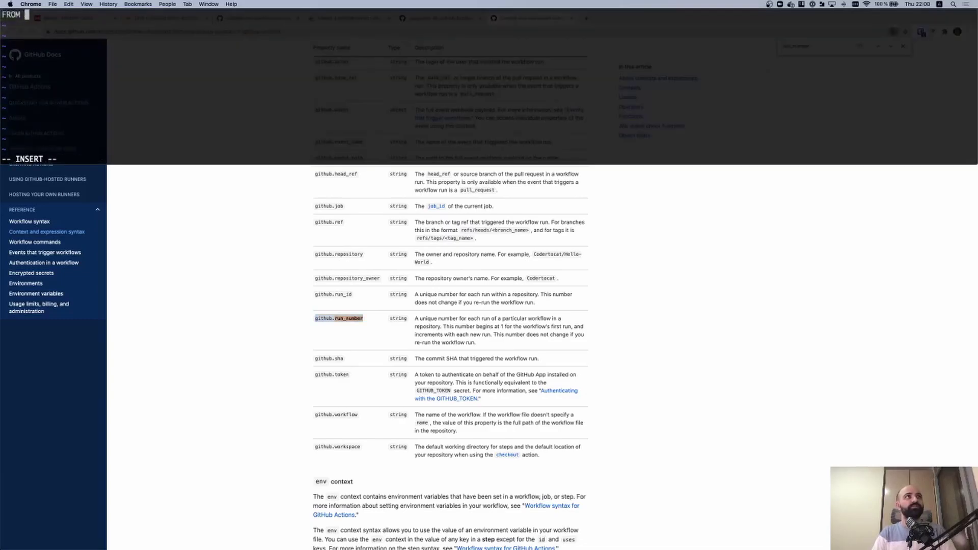
key("ctrl+grave")
Search 'firefly docker-compose' and copy the image name jc5x/firefly-iii:latest from GitHub
key("ctrl+t")
type("f")
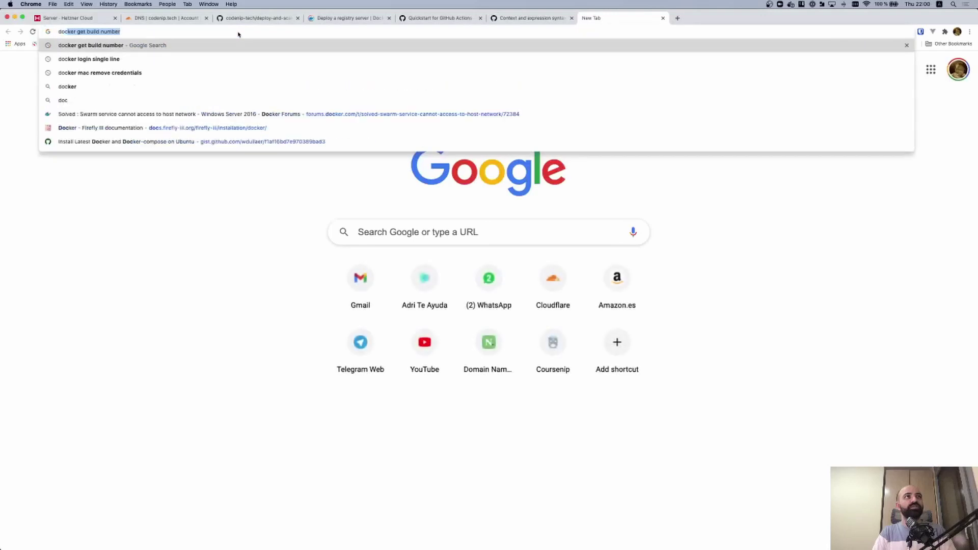
type("irefly docke")
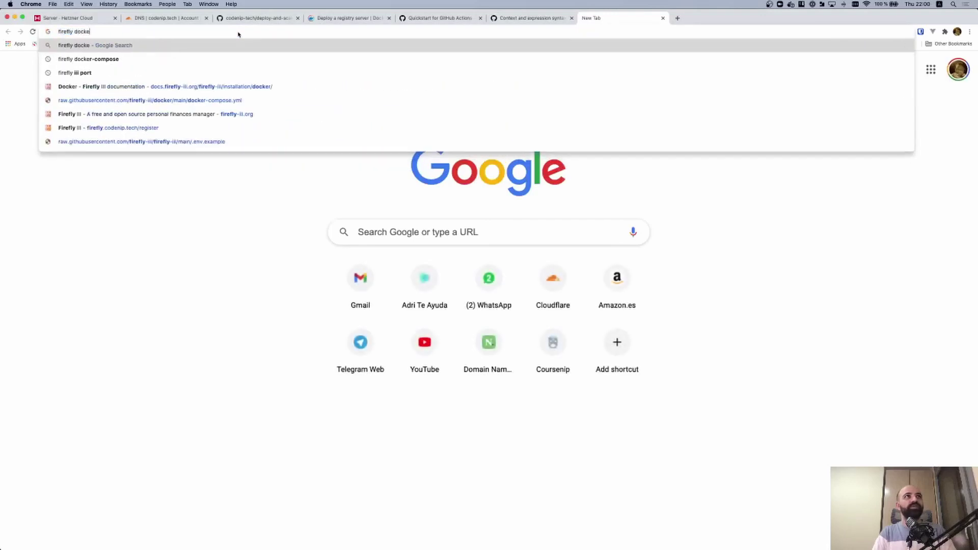
type("r-compose")
key("Return")
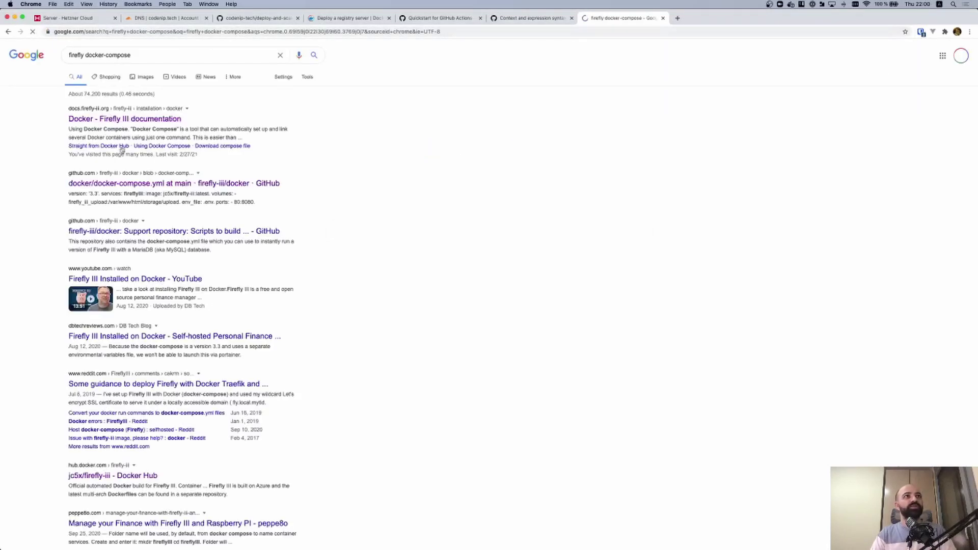
left_click(218, 184)
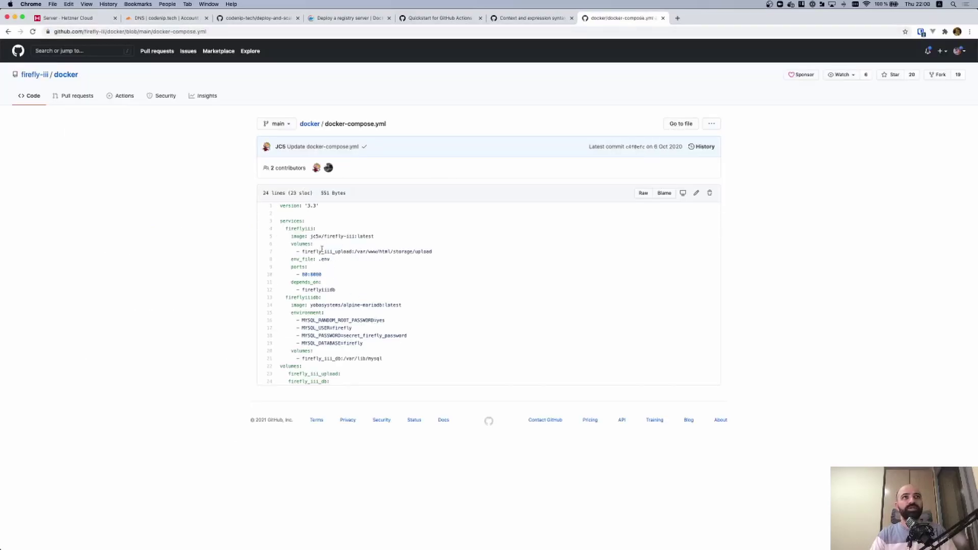
left_click_drag(377, 238, 317, 237)
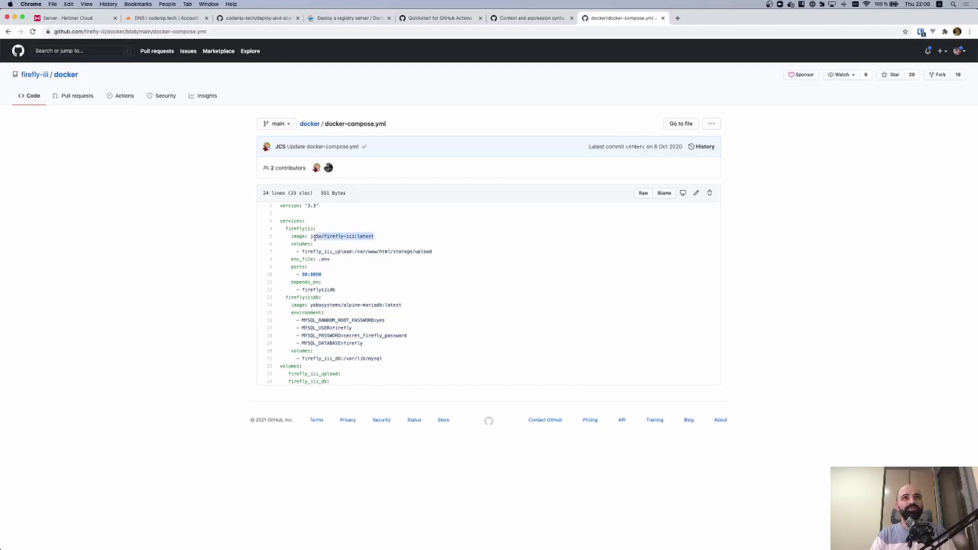
Complete the Dockerfile as FROM jc5x/firefly-iii:latest and save it
key("ctrl+grave")
type("j")
type("c5x/firefly-iii:latest")
key("Escape")
type(":wq")
key("Return")
Stage all files, commit them as "Big bang" and push to GitHub
key("ctrl+l")
type("git add .")
key("Return")
type("git")
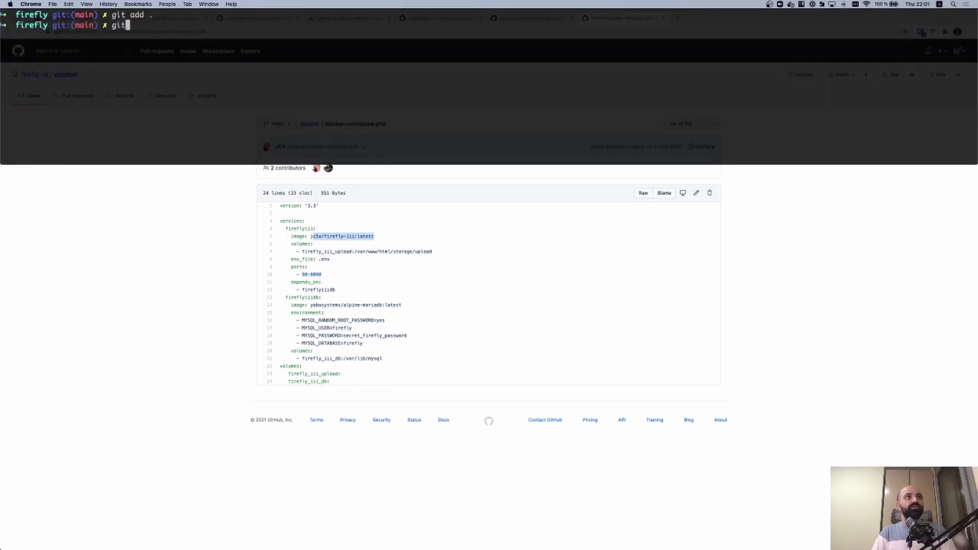
type(" commit -m ")
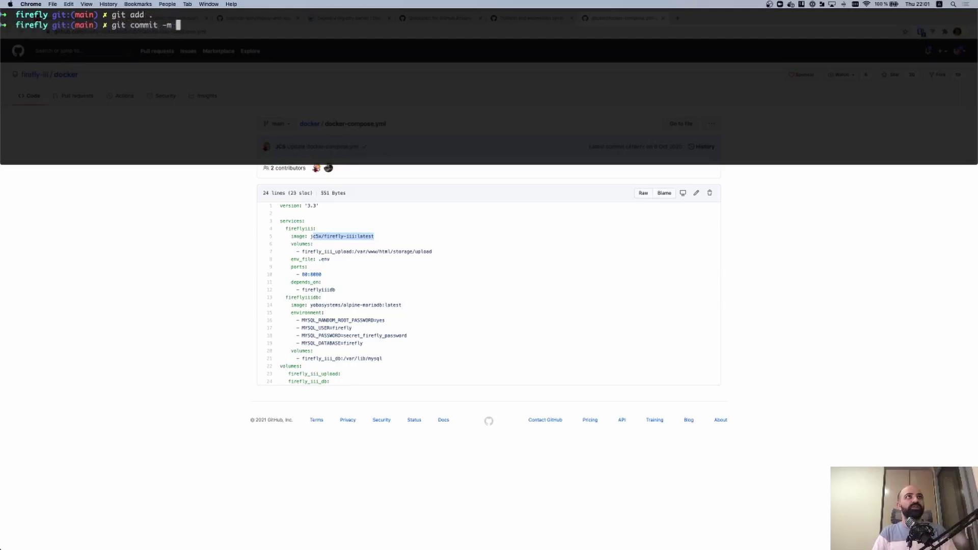
type("\"Big bang\"")
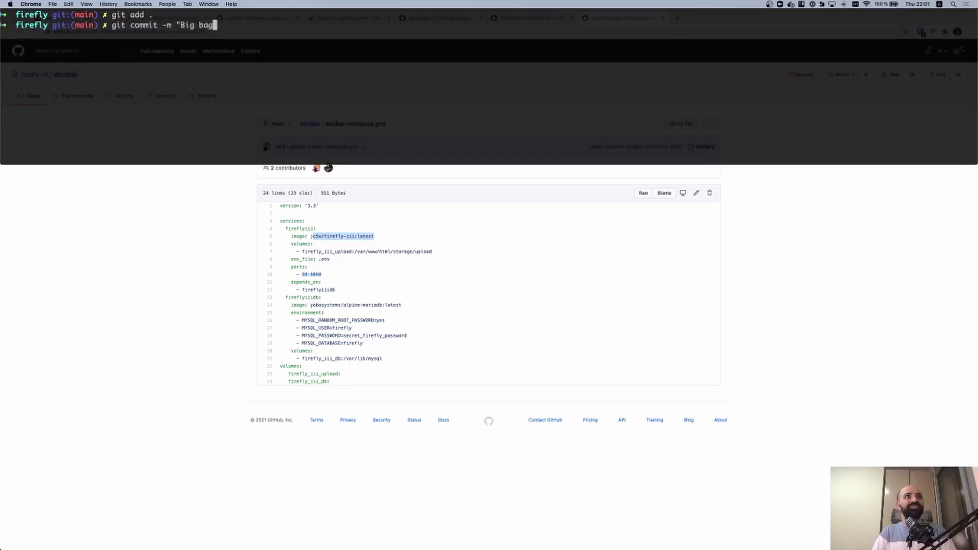
key("Return")
type("git push")
key("Return")
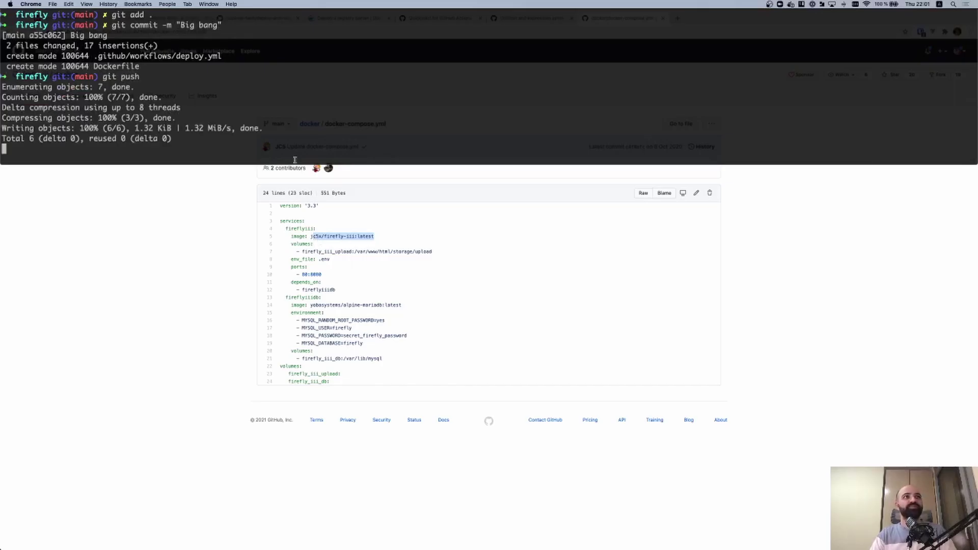
key("alt+space")
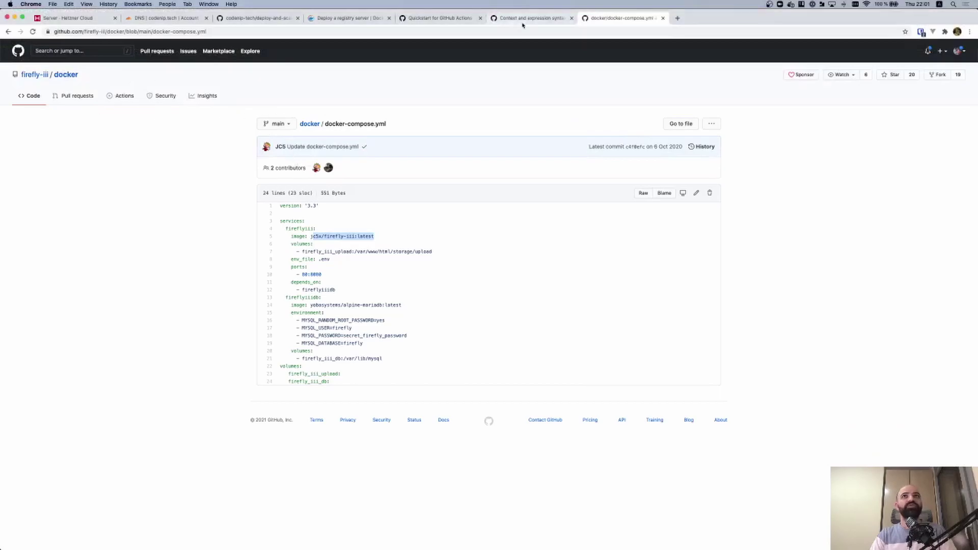
Close the extra docs tabs and reload the repository page
key("super+w")
key("super+w")
key("super+w")
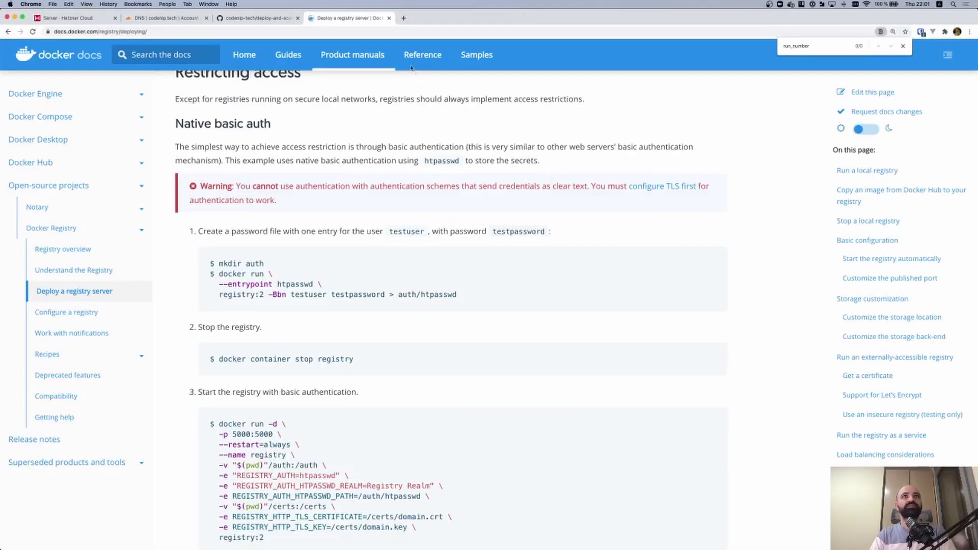
left_click(274, 19)
key("super+r")
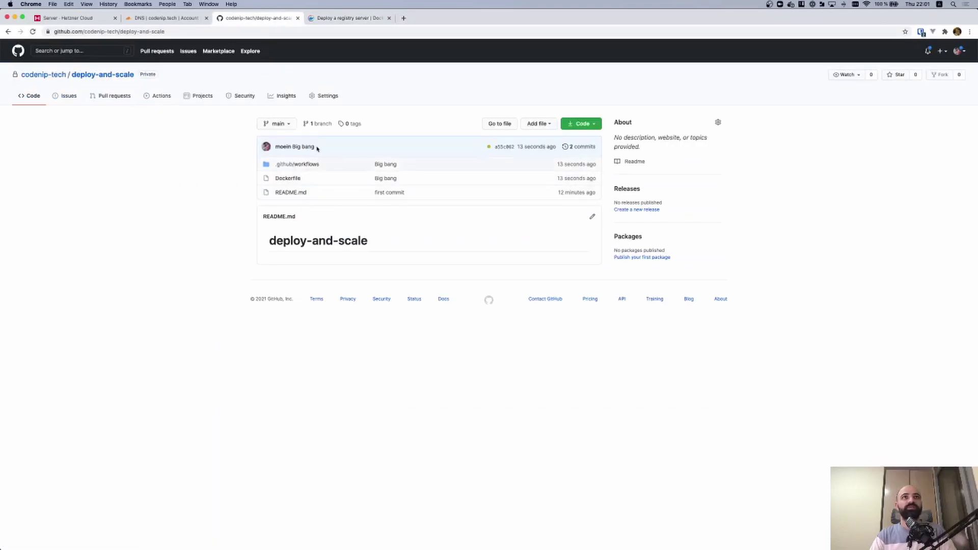
Open the Big bang workflow run and follow the Deploy job's log
left_click(165, 102)
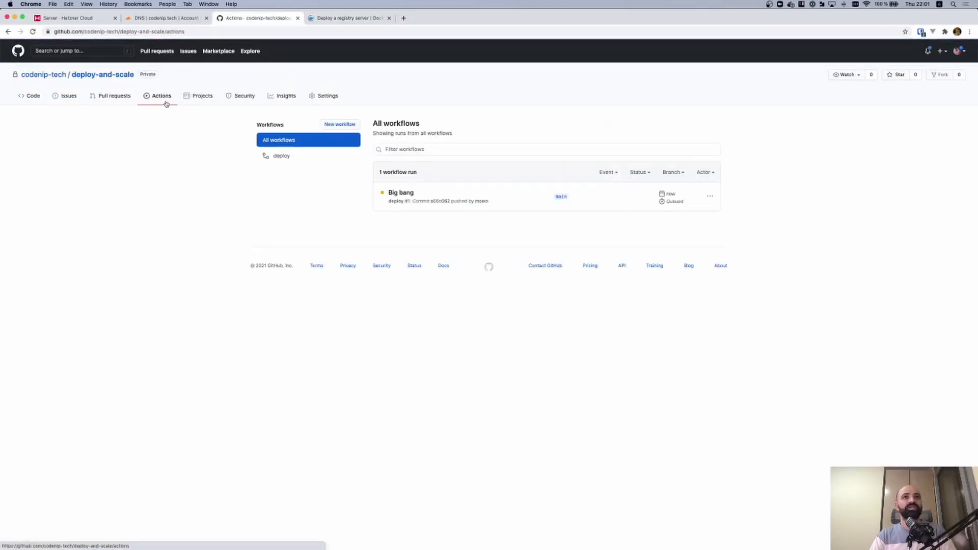
left_click(402, 194)
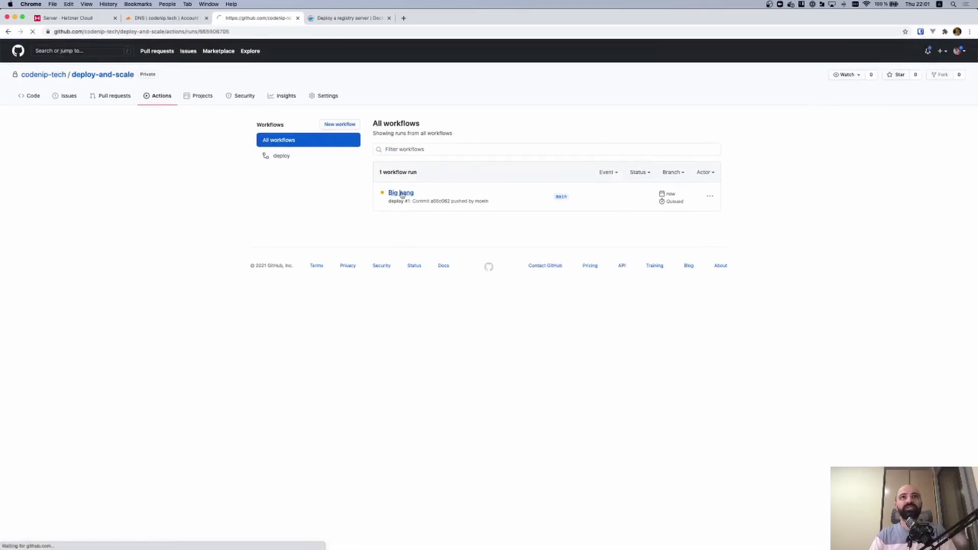
left_click(183, 240)
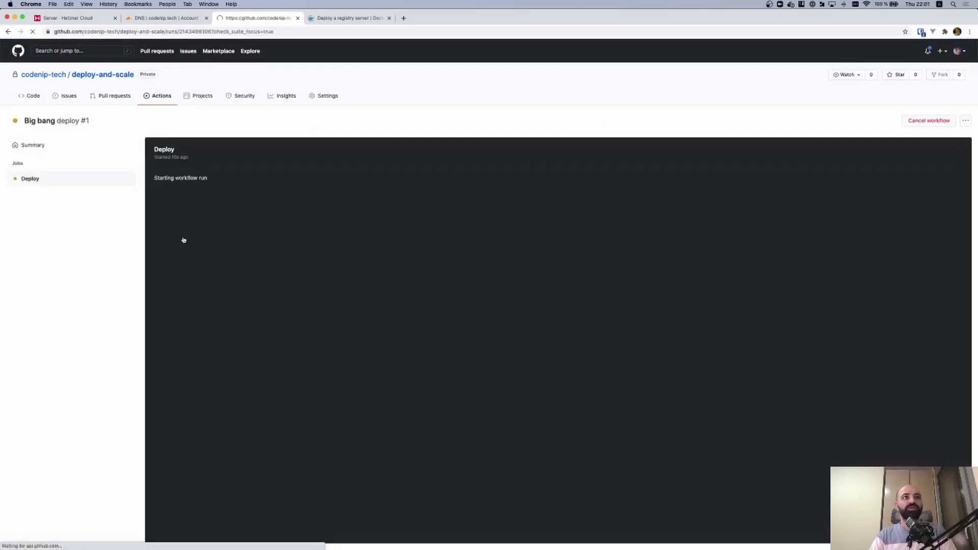
scroll(206, 232, "up", 2)
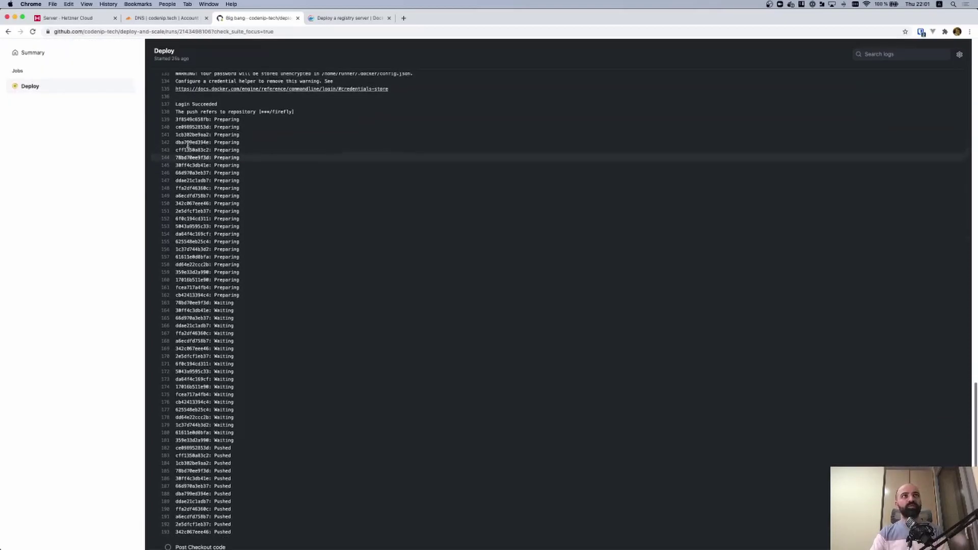
left_click_drag(176, 120, 219, 120)
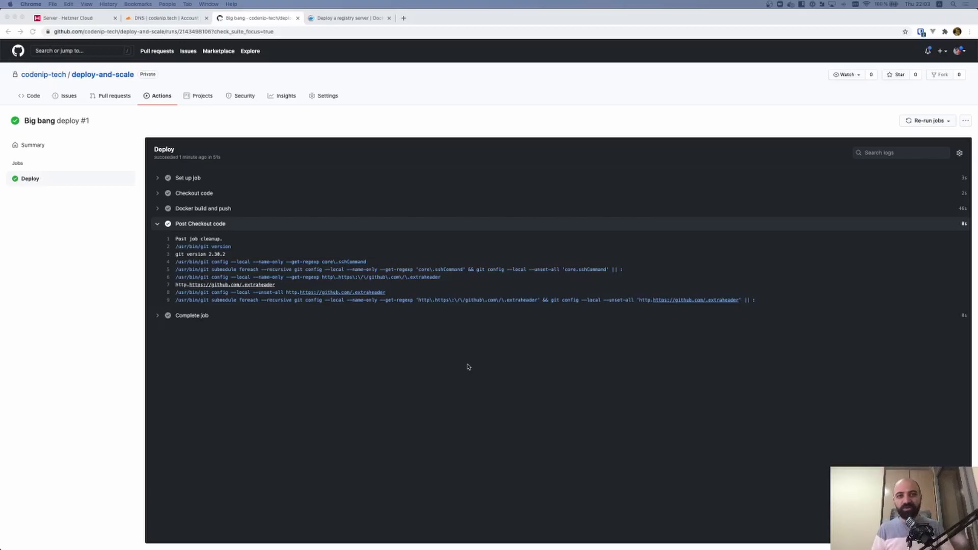
key("alt+space")
key("ctrl+l")
type("ssh root@")
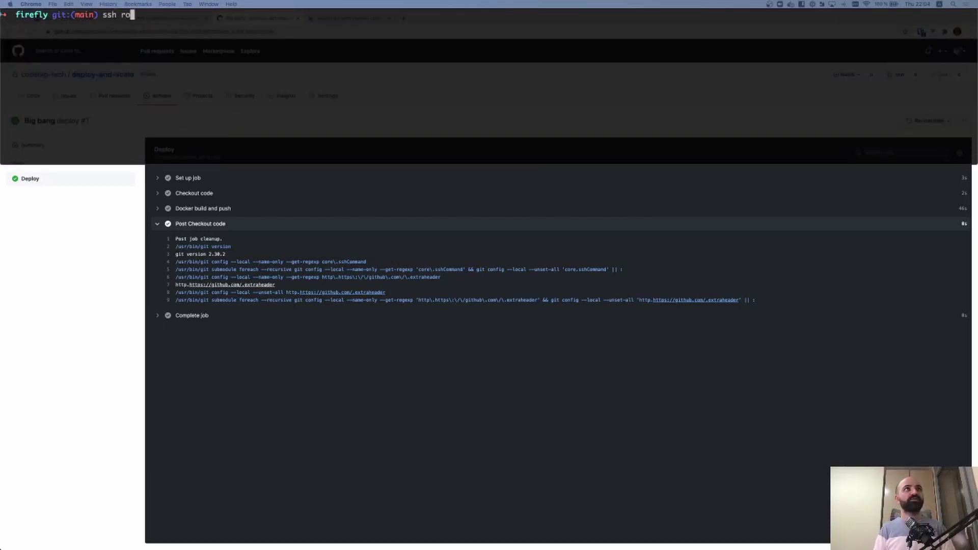
key("alt+space")
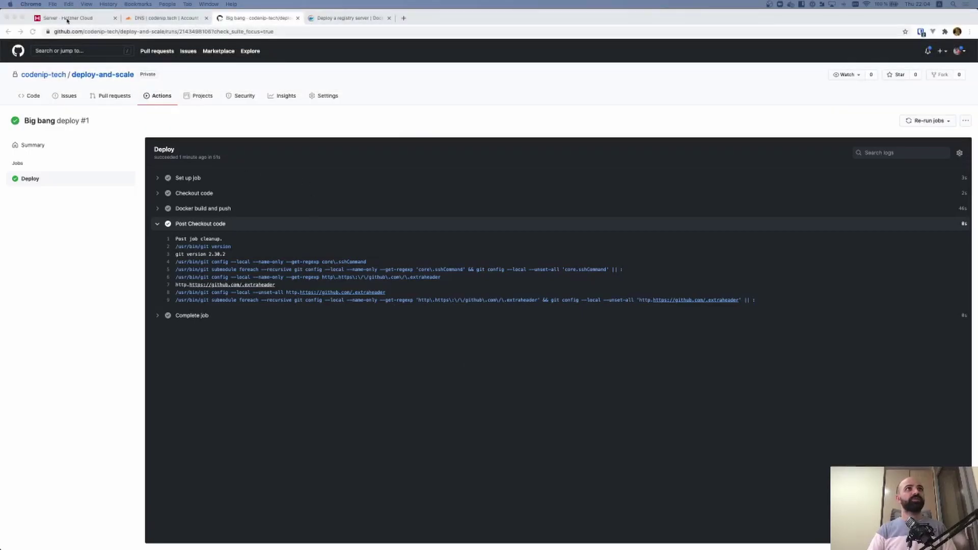
left_click(67, 18)
left_click(408, 194)
key("alt+space")
key("super+v")
key("Return")
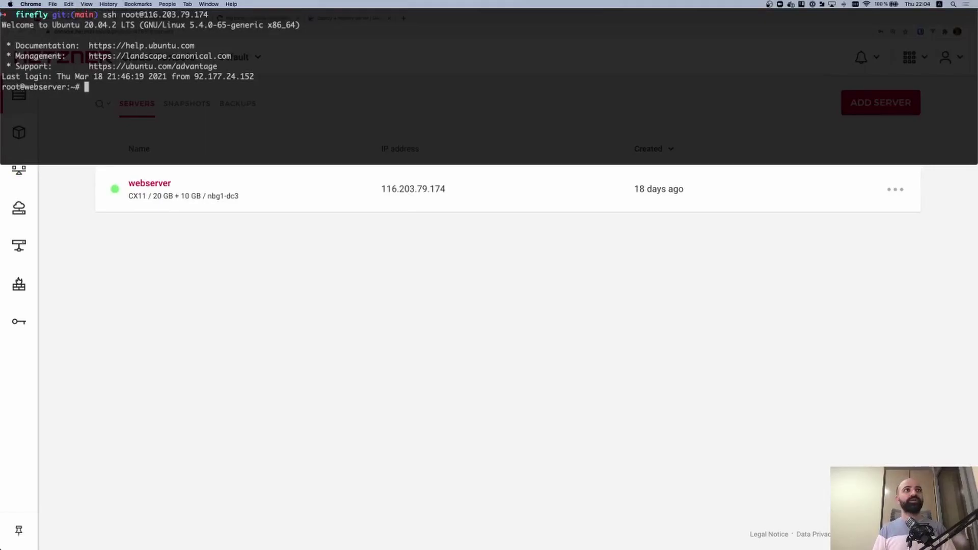
Switch to the webserver user with su - webserver
key("ctrl+l")
type("su - ")
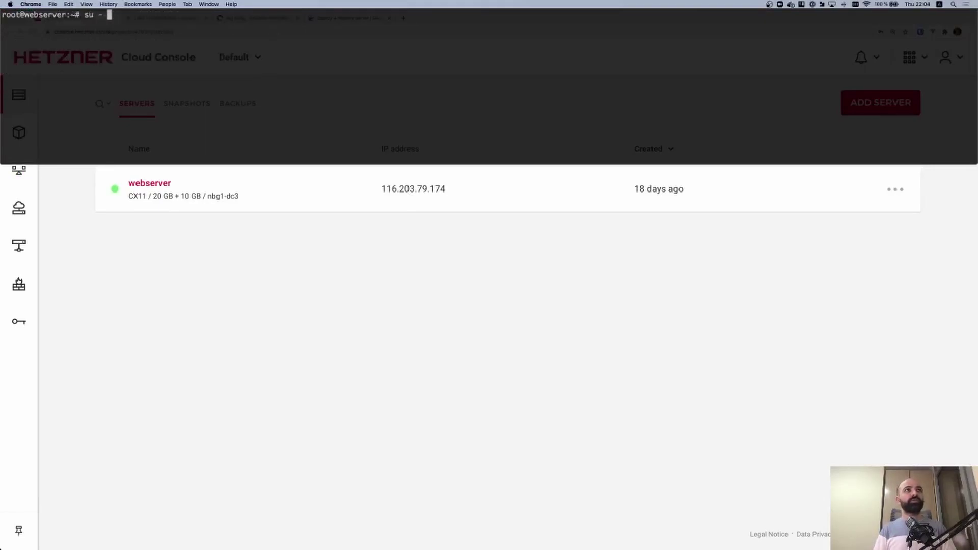
type("webserver")
key("Return")
key("ctrl+l")
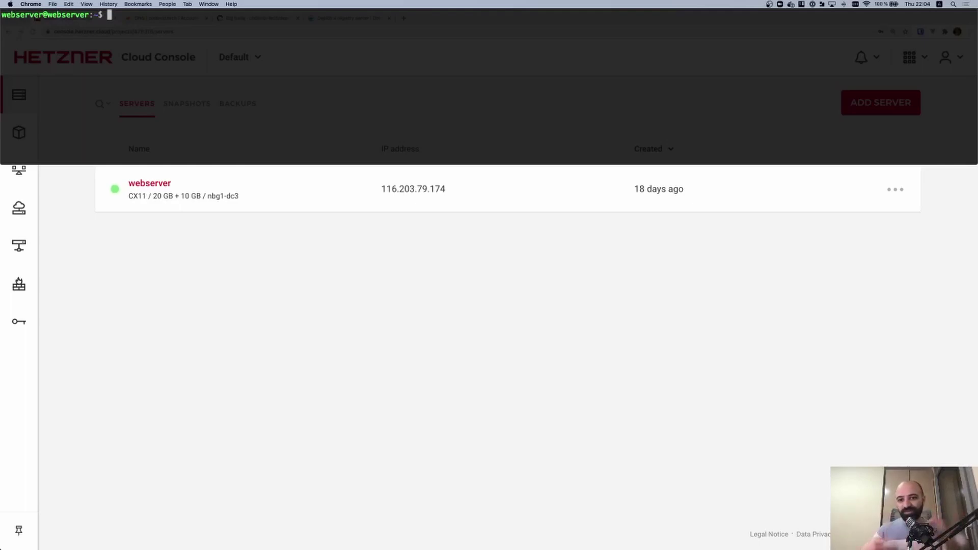
Generate an RSA key pair with ssh-keygen defaults and copy the printed .ssh/id_rsa.pub
type("ssh-keygen")
key("Return")
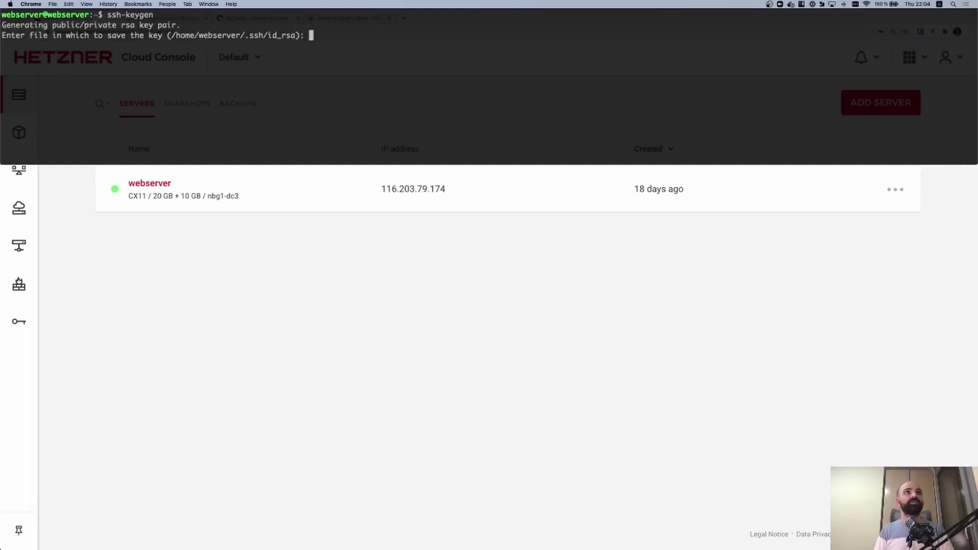
key("Return")
key("Return")
key("Return")
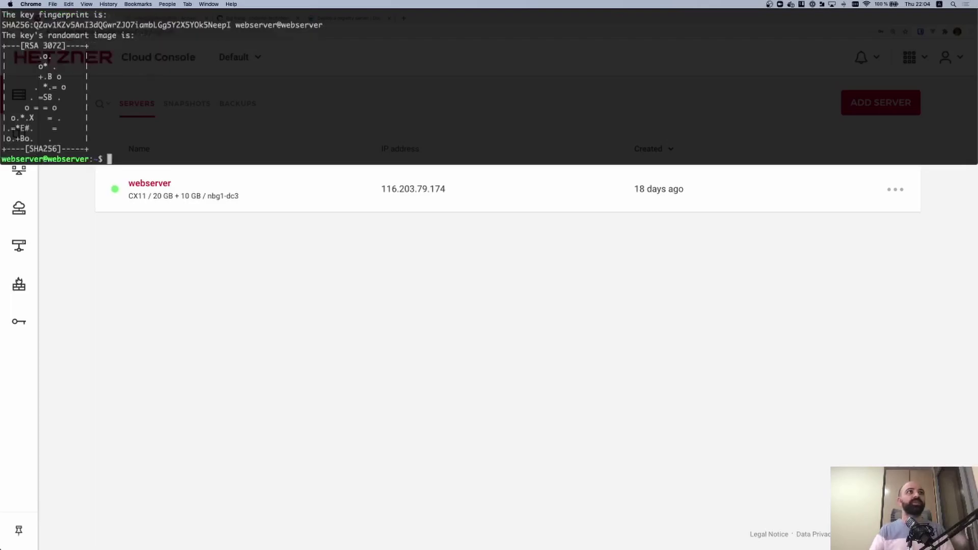
type("cat .")
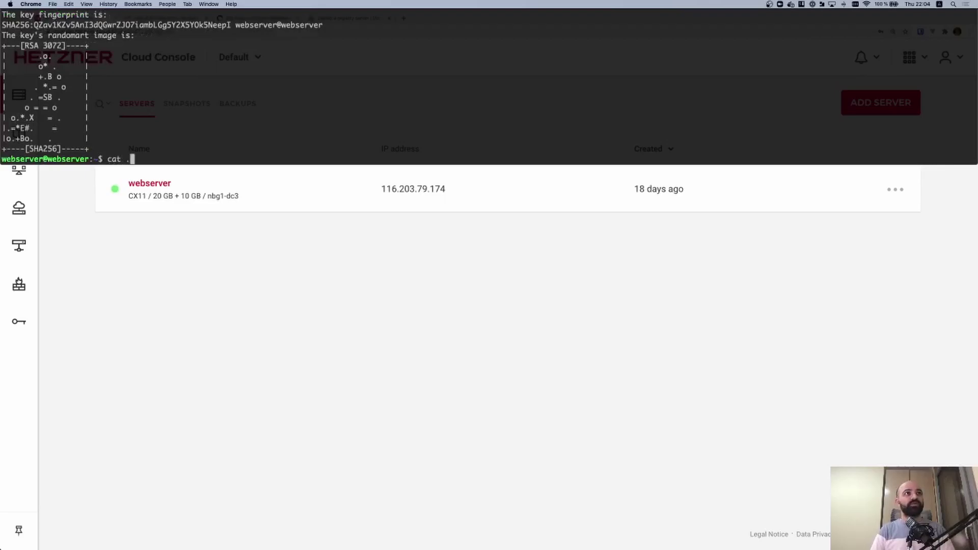
type("ssh/id_rsa.pub")
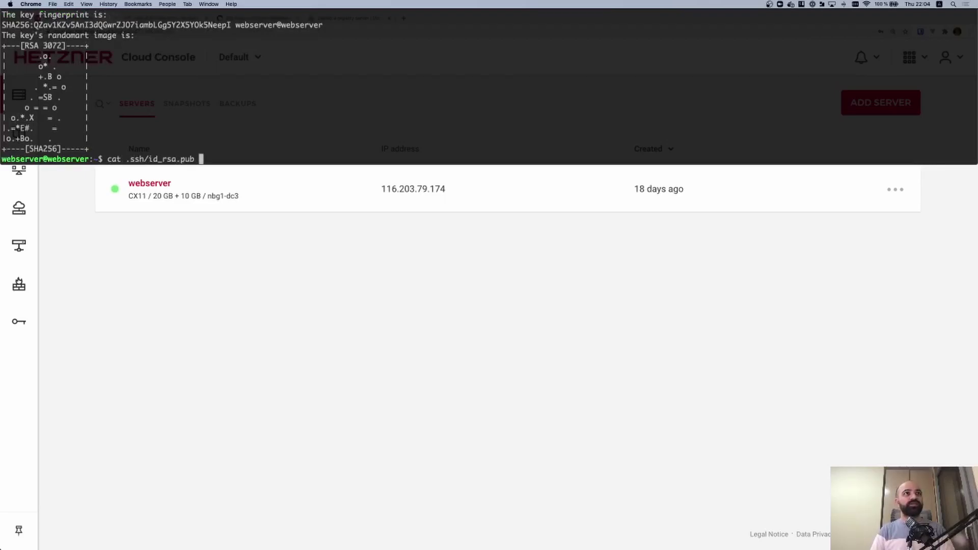
key("Return")
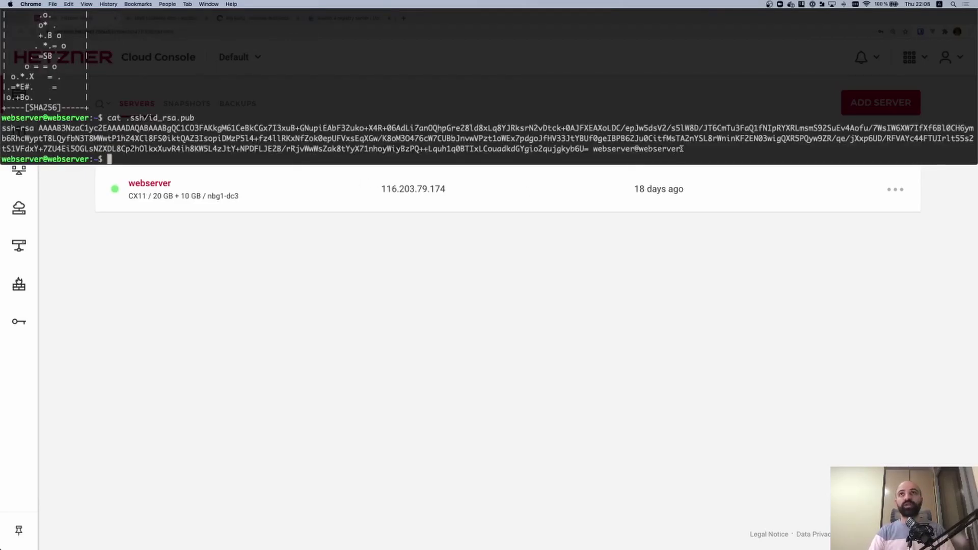
left_click_drag(682, 149, 1, 128)
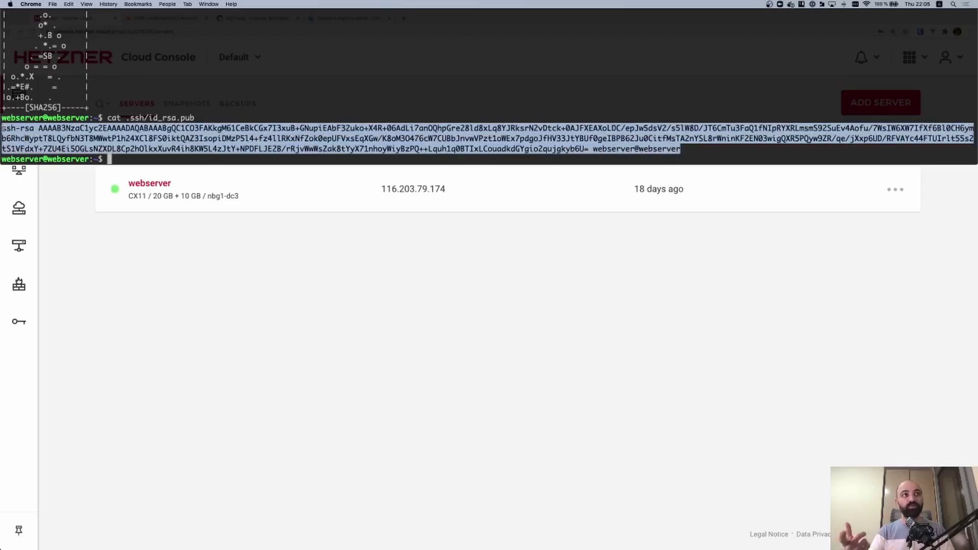
left_click(109, 159)
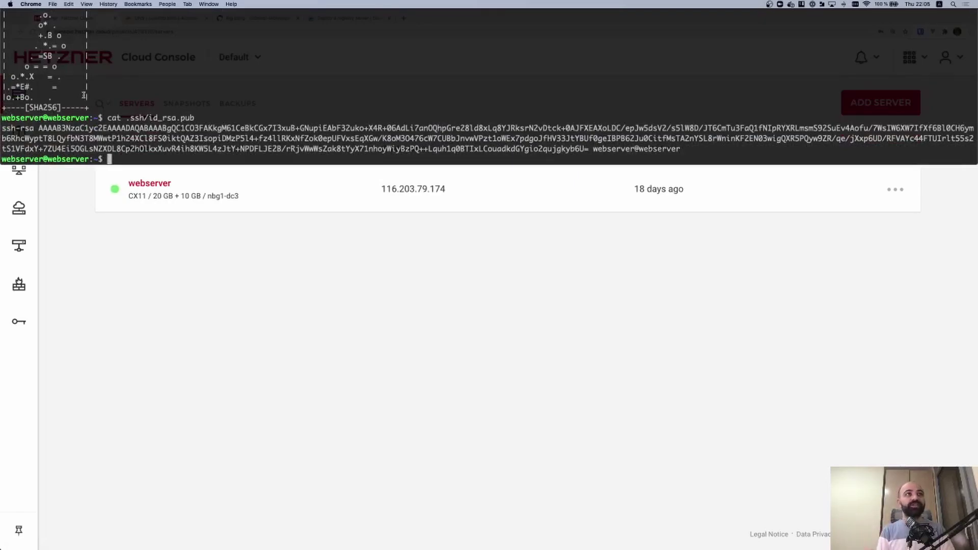
Paste the public key into .ssh/authorized_keys and save it
type("vim .ssh/autho")
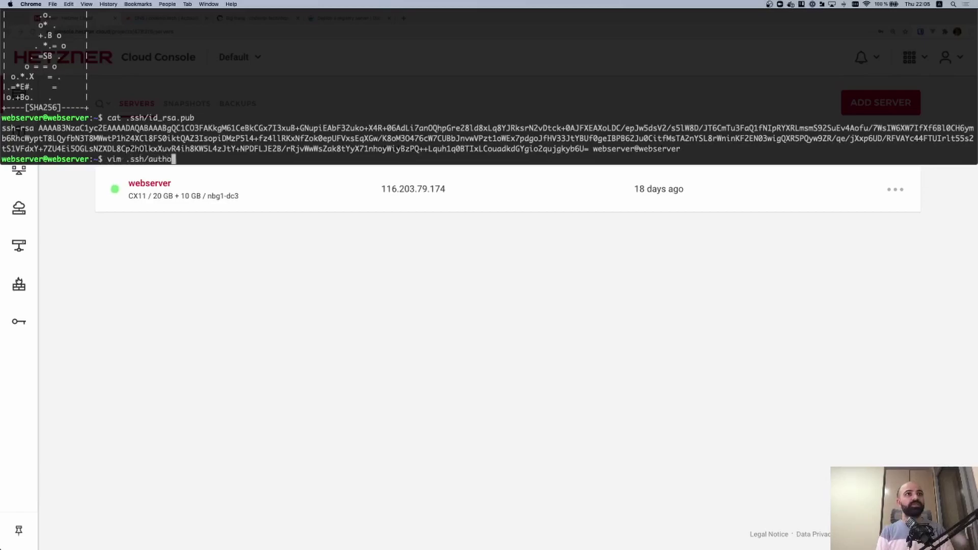
type("rized_keys")
key("Return")
key("i")
key("super+v")
key("Escape")
type(":")
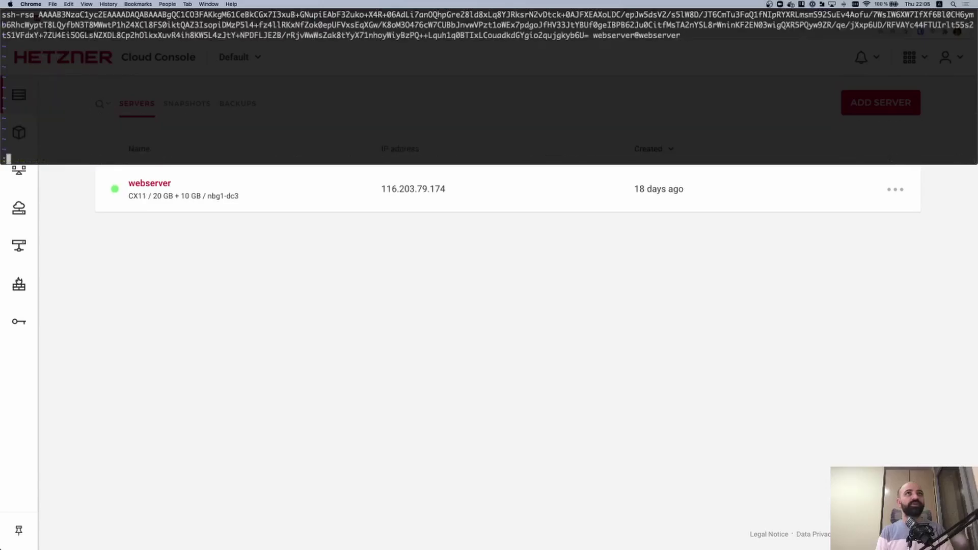
type("wq")
key("Return")
Print the private key .ssh/id_rsa and select it for copying
key("Up")
key("Up")
key("BackSpace")
key("BackSpace")
key("BackSpace")
key("BackSpace")
key("Return")
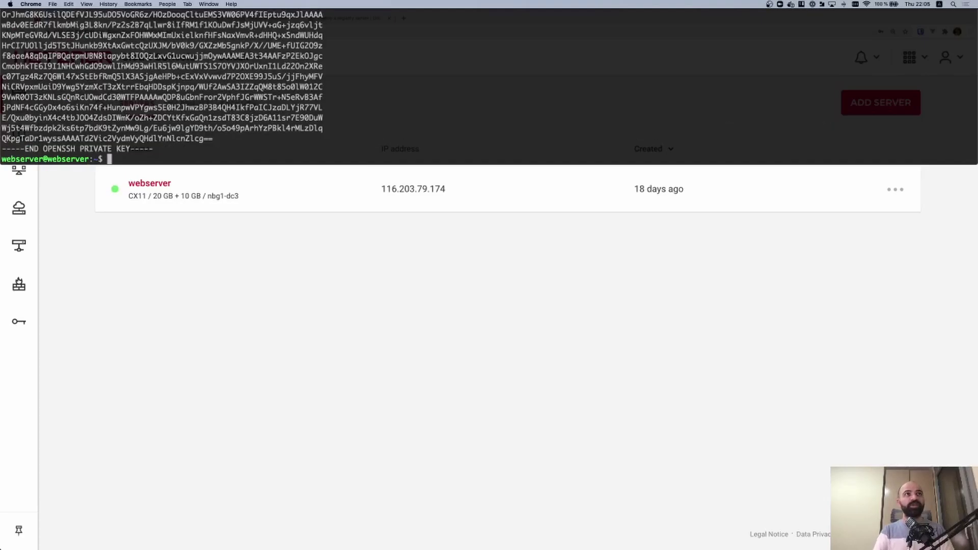
left_click_drag(115, 159, 2, 77)
Go to the GitHub repository's Settings > Secrets page
key("ctrl+grave")
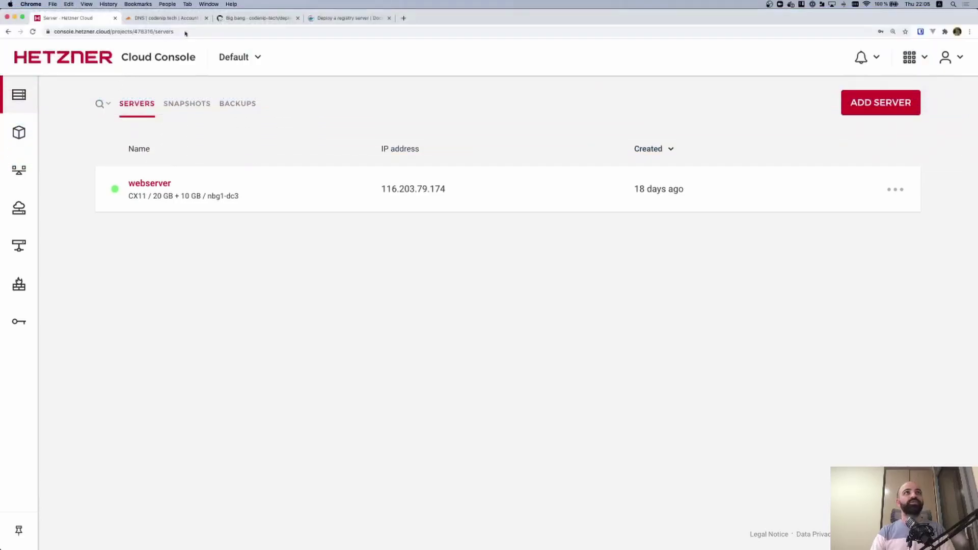
left_click(226, 20)
left_click(318, 99)
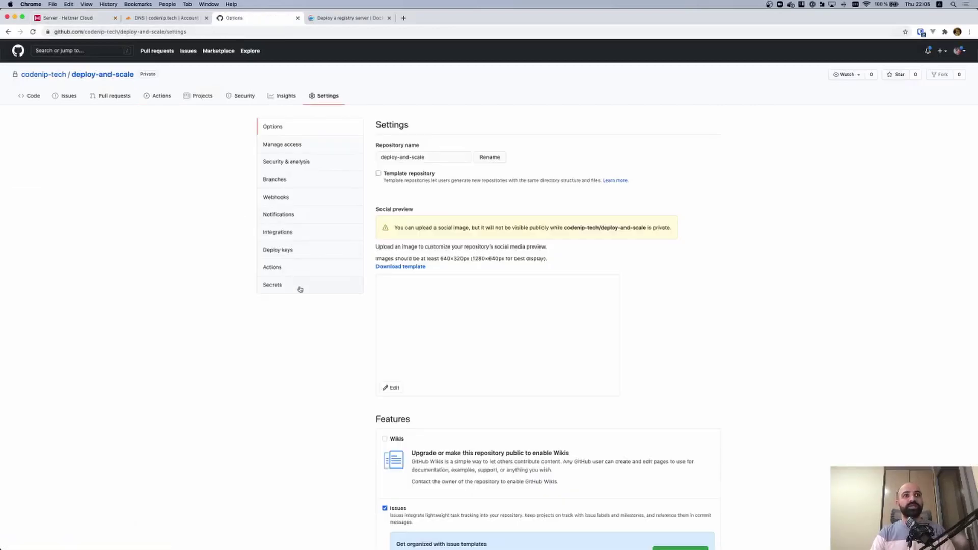
left_click(300, 286)
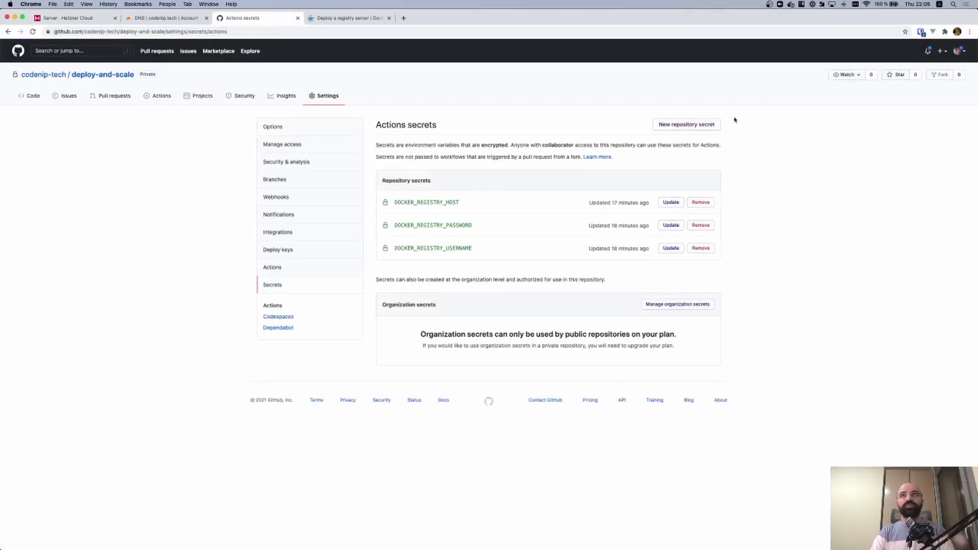
Add a SERVER_PRIVATE_KEY repository secret with the pasted private key as its value
left_click(701, 126)
left_click(420, 155)
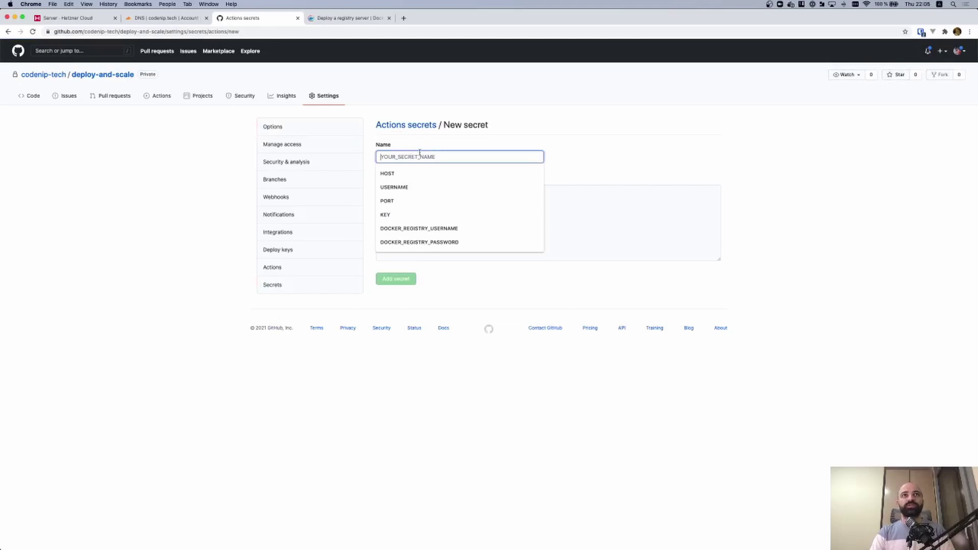
type("SERV")
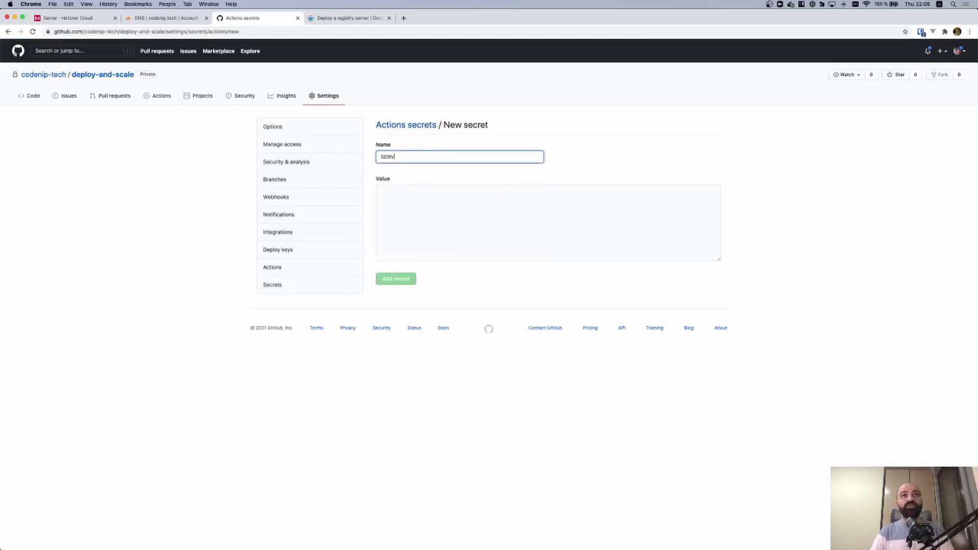
type("ER_PRIVAT_EKEYEY")
left_click(454, 209)
key("super+v")
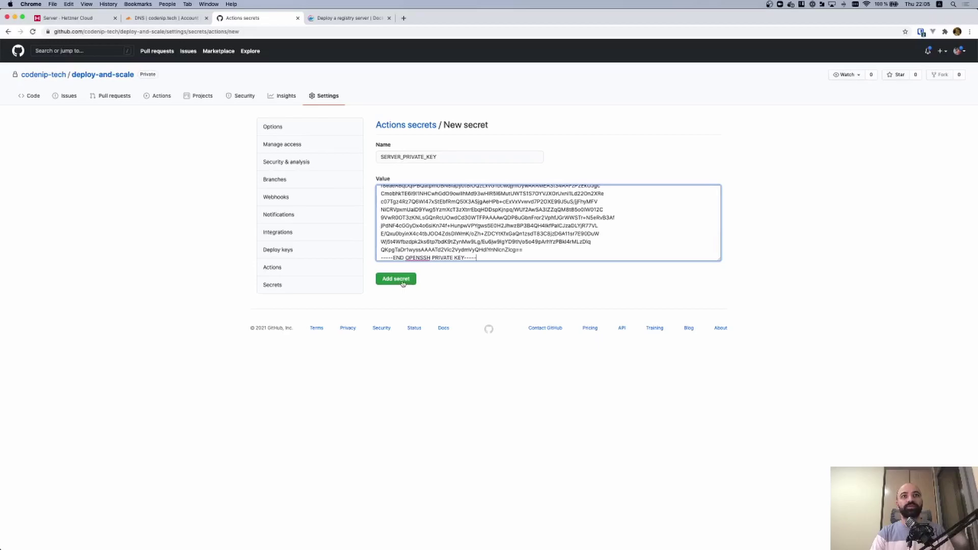
left_click(400, 280)
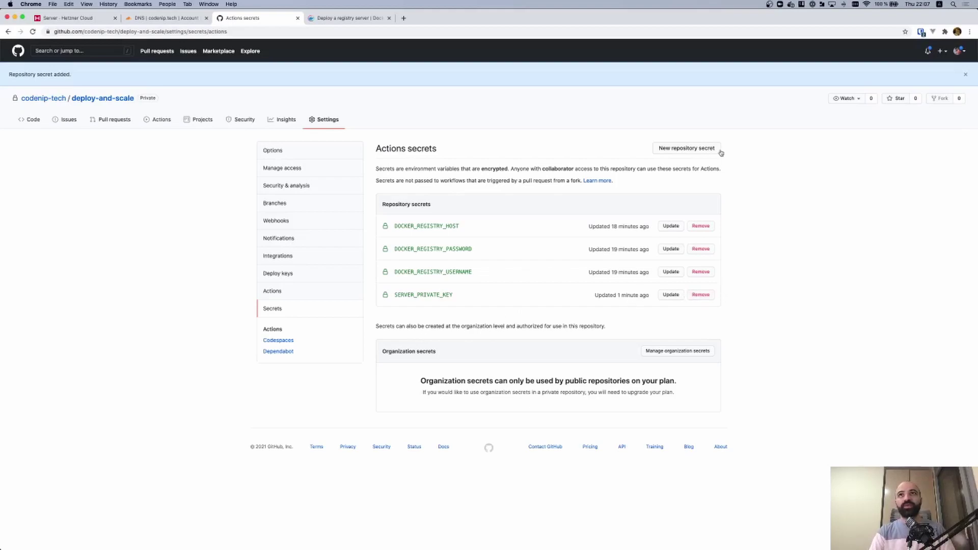
Add a SERVER_IP secret with value 116.203.79.174 copied from Hetzner
left_click(697, 149)
left_click(402, 157)
type("SERVER_IP")
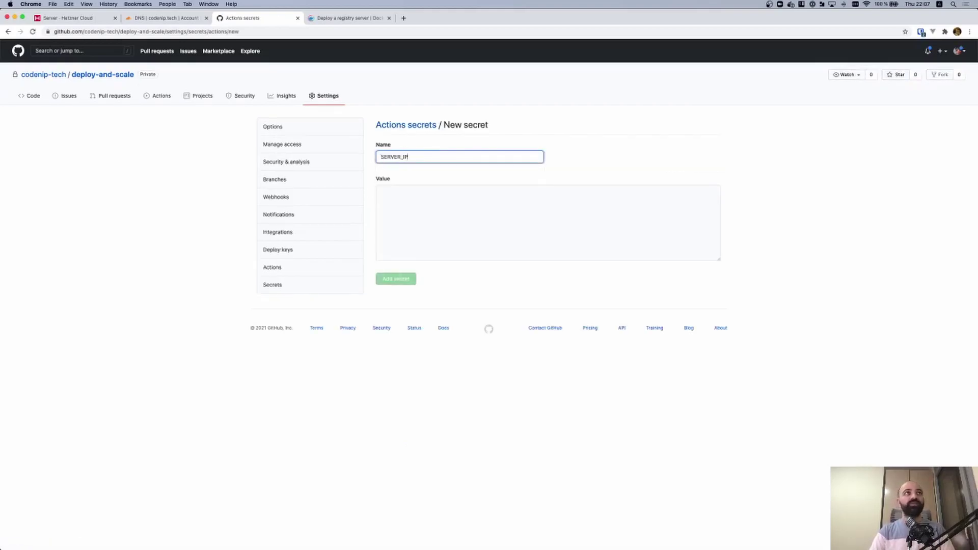
left_click(67, 18)
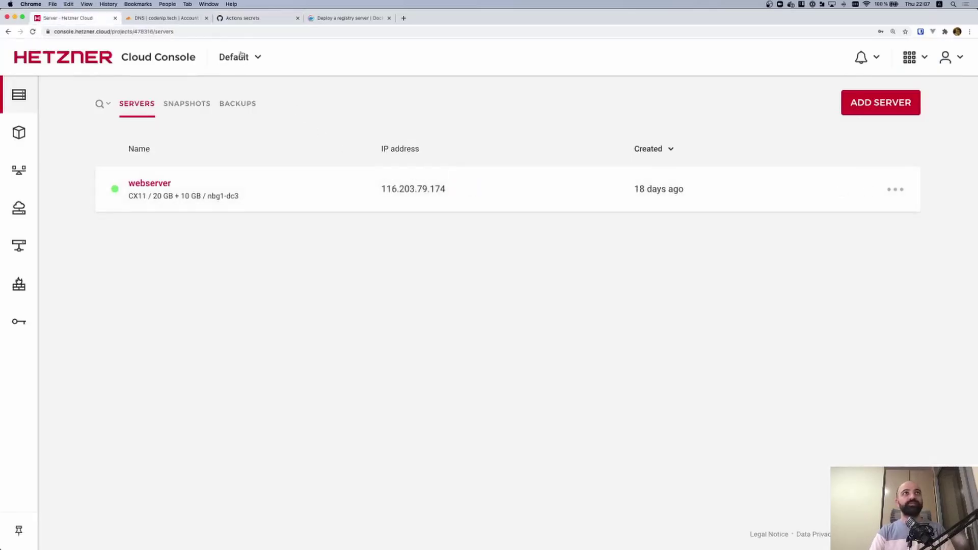
left_click(242, 18)
left_click(434, 192)
key("super+v")
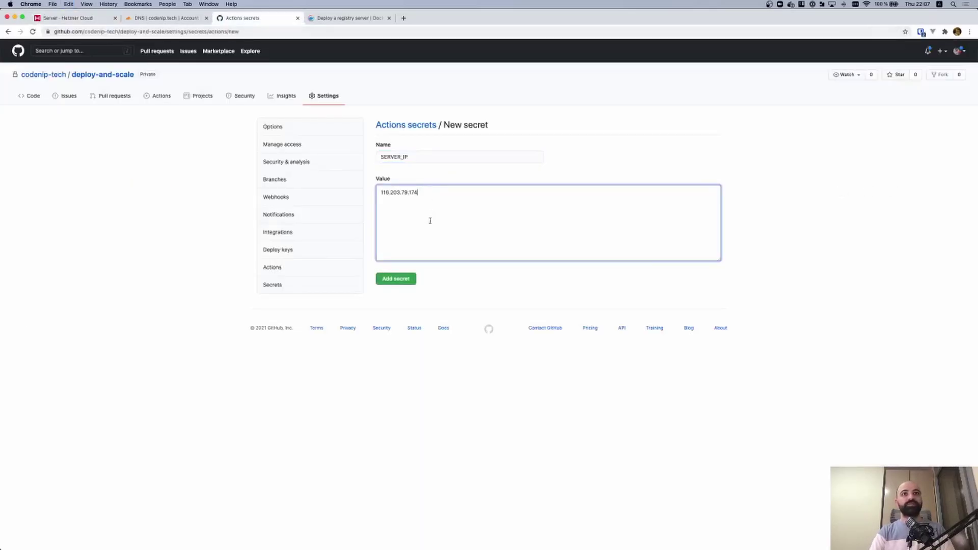
left_click(395, 280)
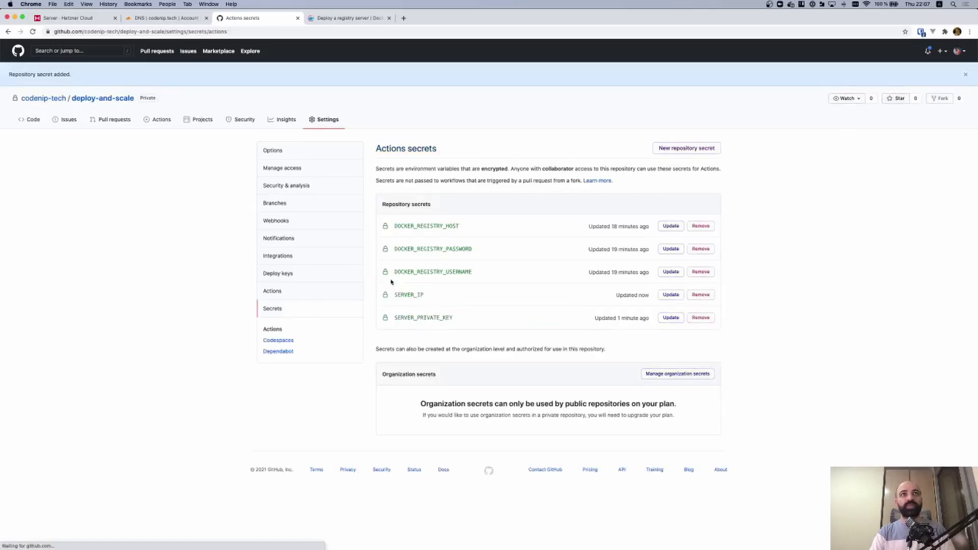
left_click(679, 149)
Place the cursor in the Name field of the new repository secret form
left_click(431, 156)
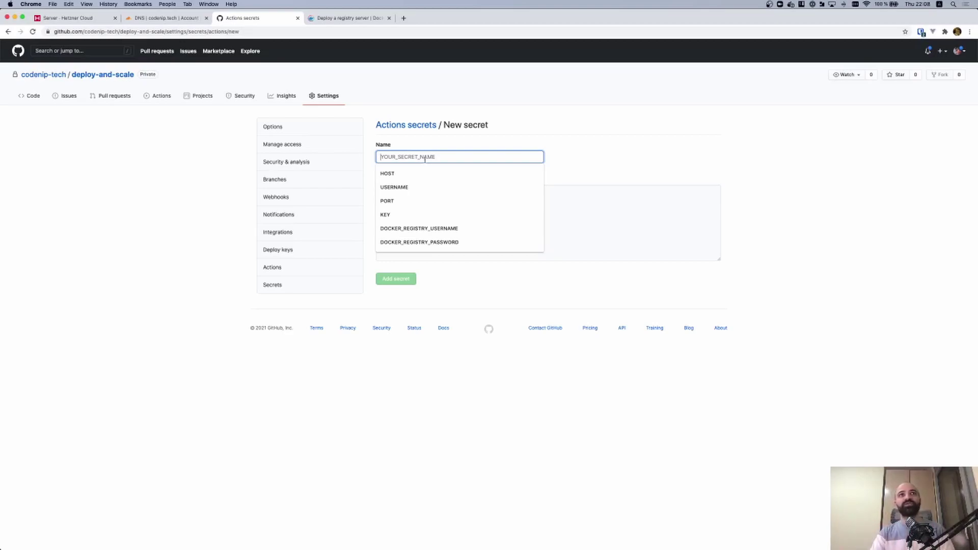
Add the SERVER_SSH_USER secret with the server's SSH username as its value
type("SERVE")
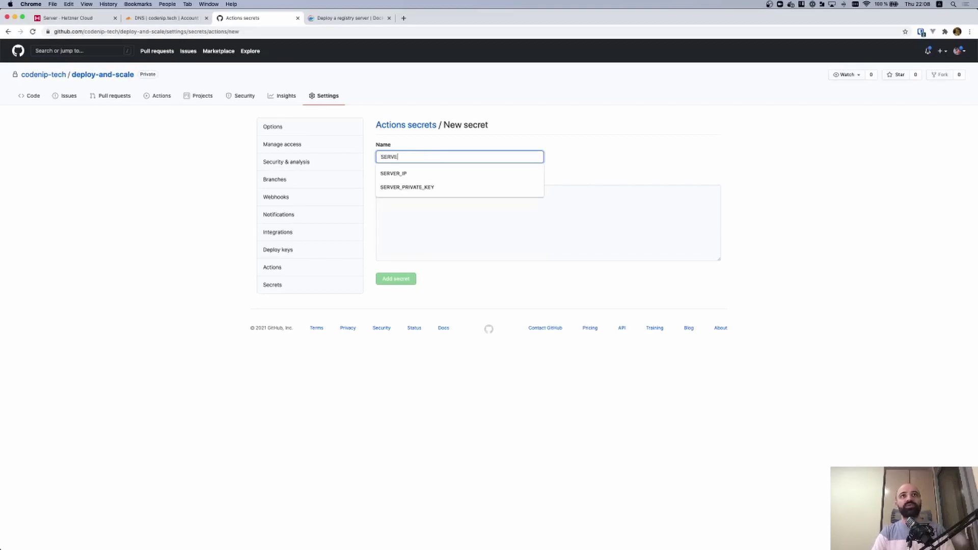
type("R_SSH_USER")
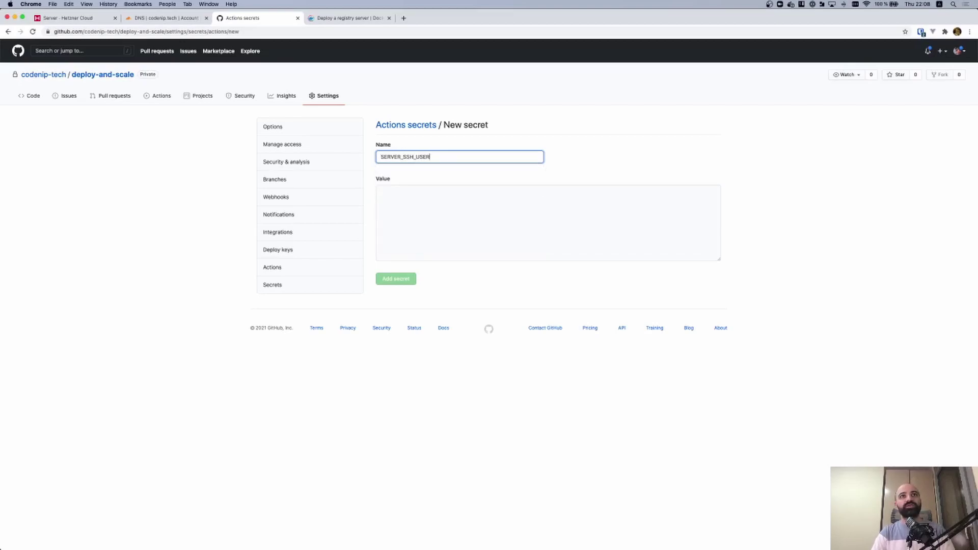
key("Tab")
type("webserver")
left_click(400, 281)
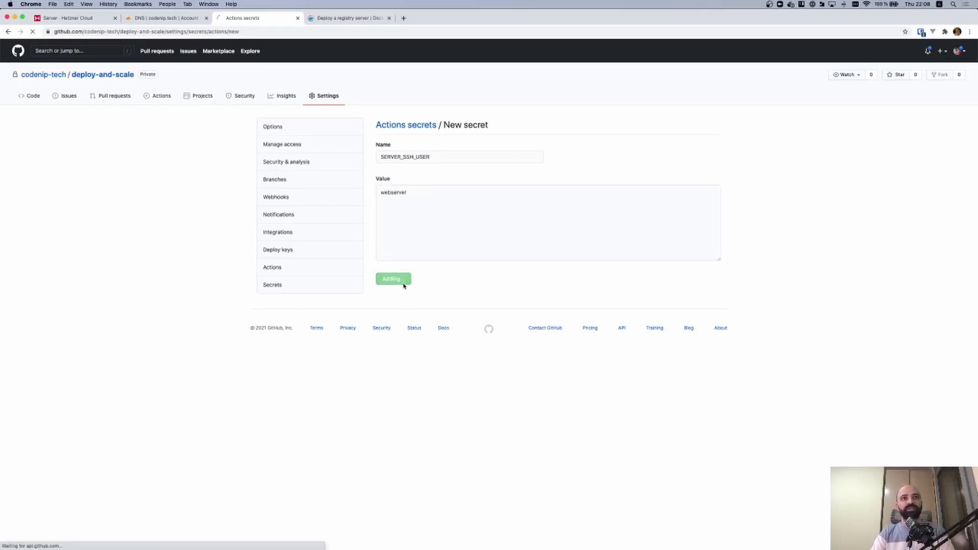
Search the web for 'github action' and open the appleboy/ssh-action repository README
key("super+t")
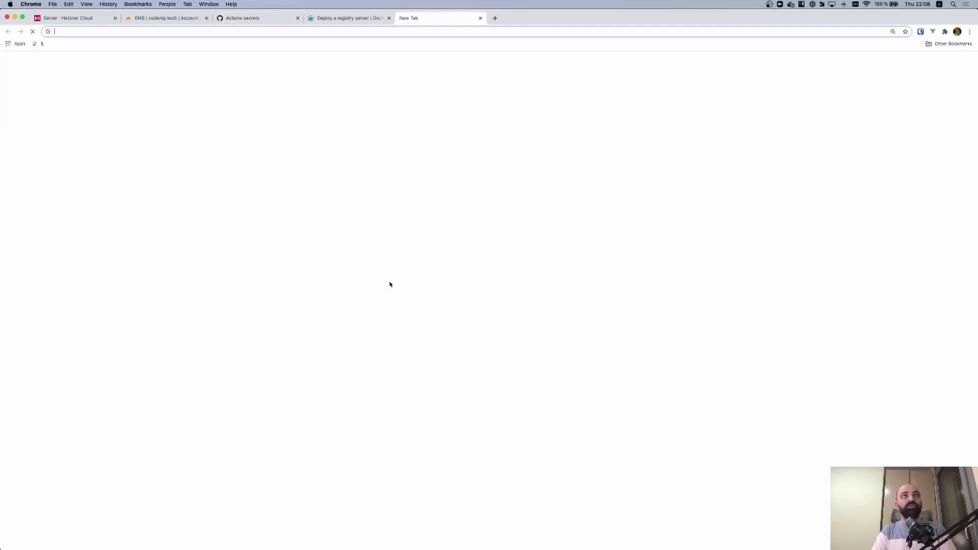
type("github action")
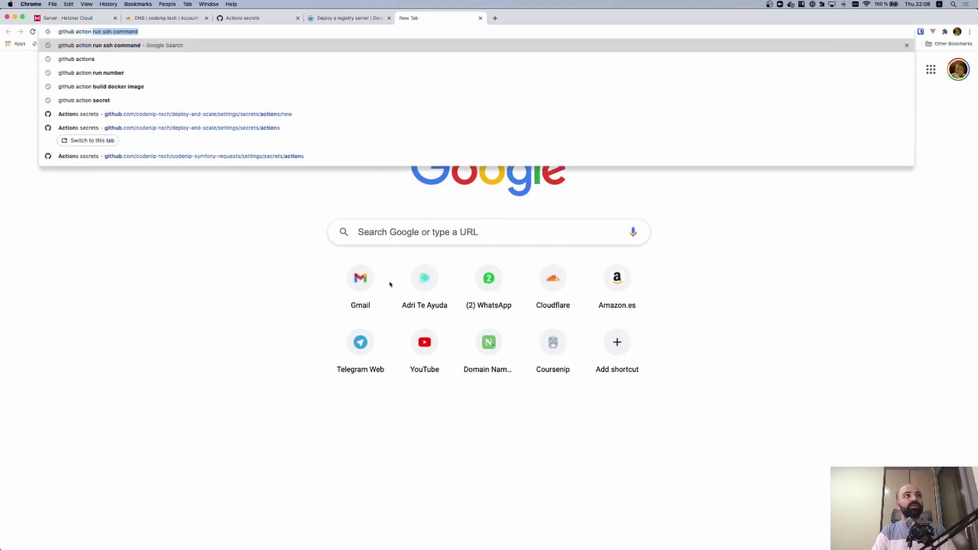
key("Return")
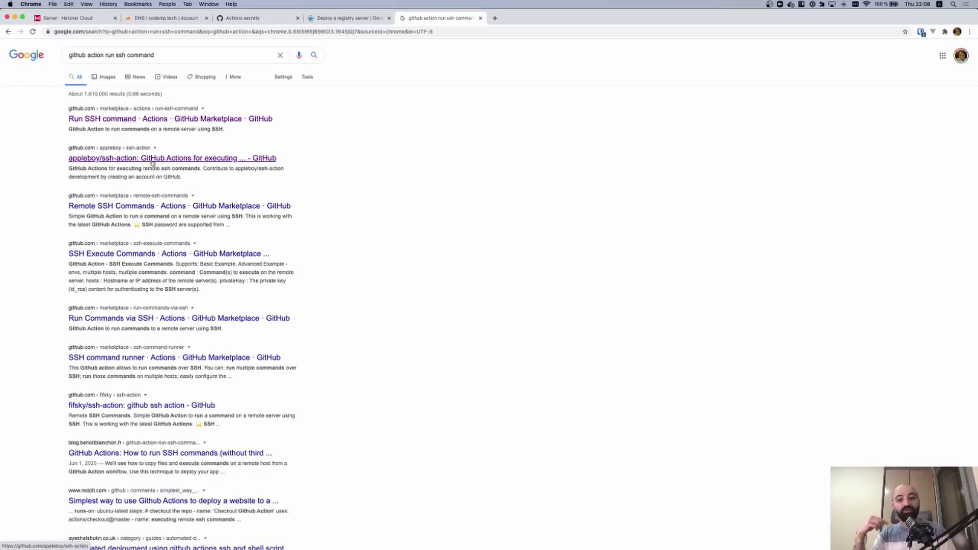
left_click(152, 159)
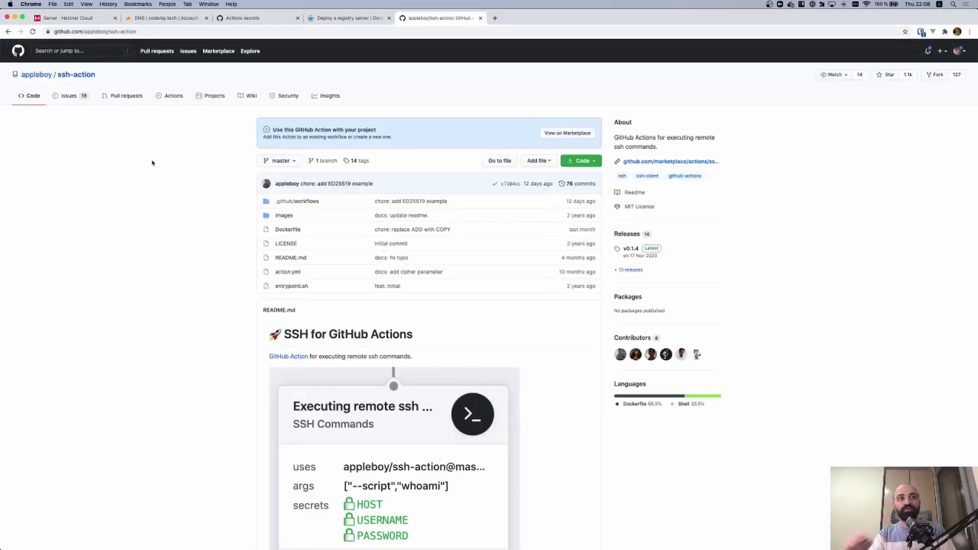
scroll(163, 168, "down", 5)
scroll(168, 172, "down", 6)
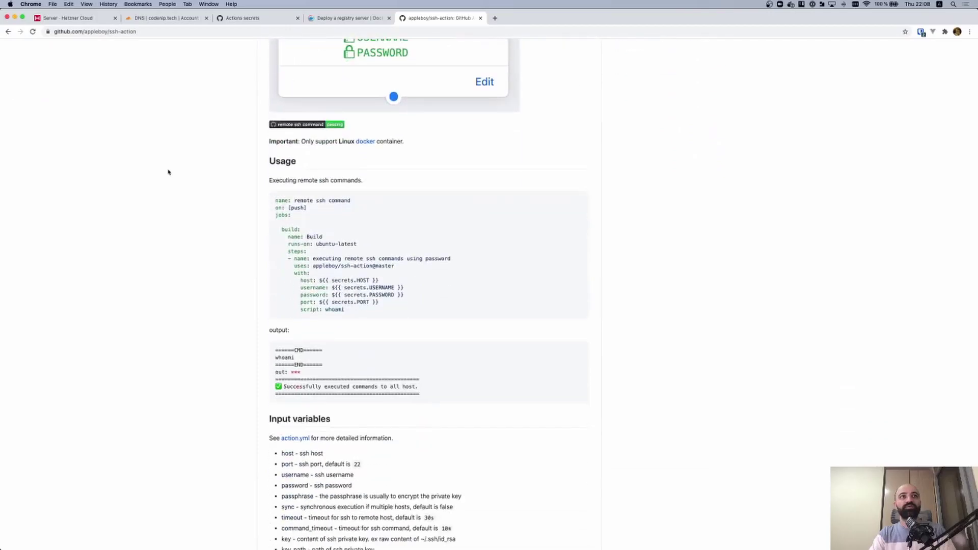
scroll(171, 171, "down", 13)
Find 'key:' in the README and copy the private-key SSH command example
key("super+f")
type("key:")
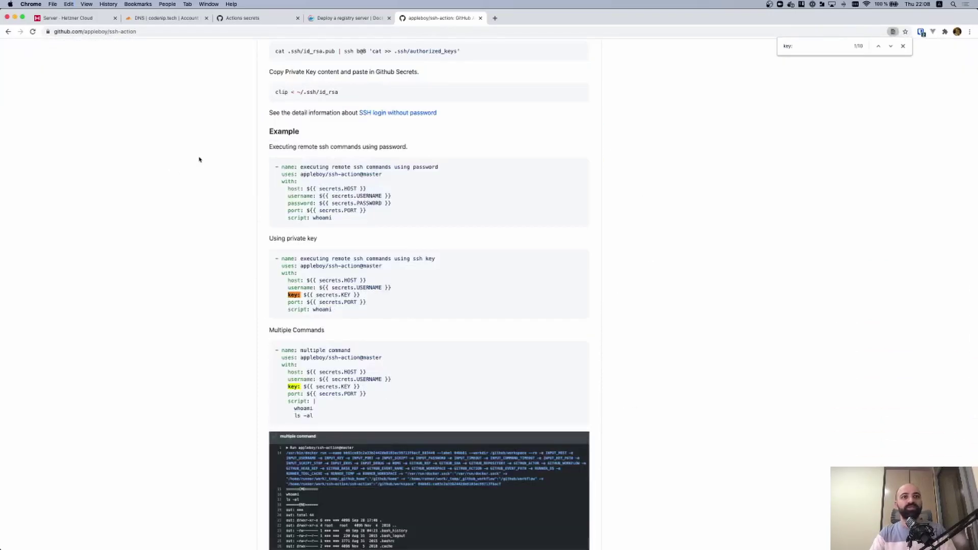
key("Escape")
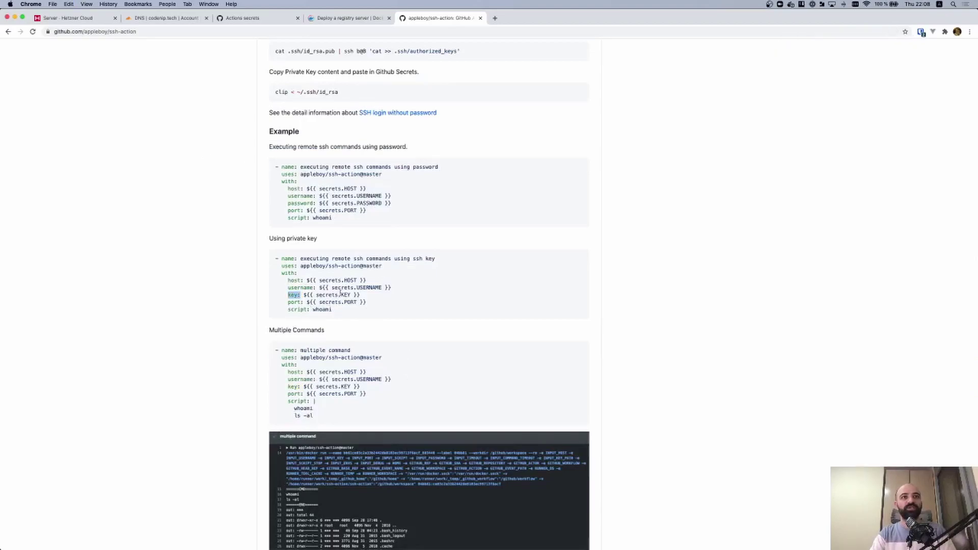
left_click_drag(362, 308, 275, 258)
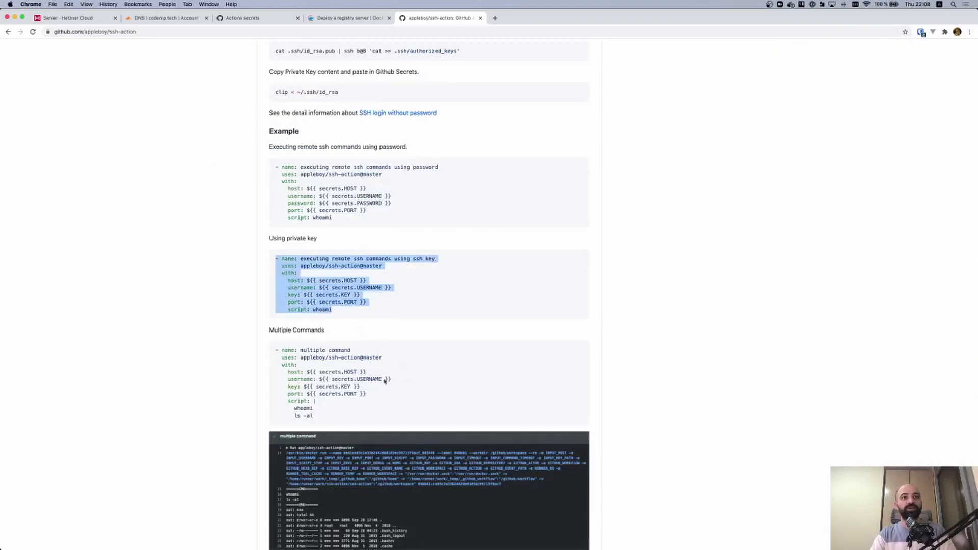
left_click_drag(327, 422, 275, 351)
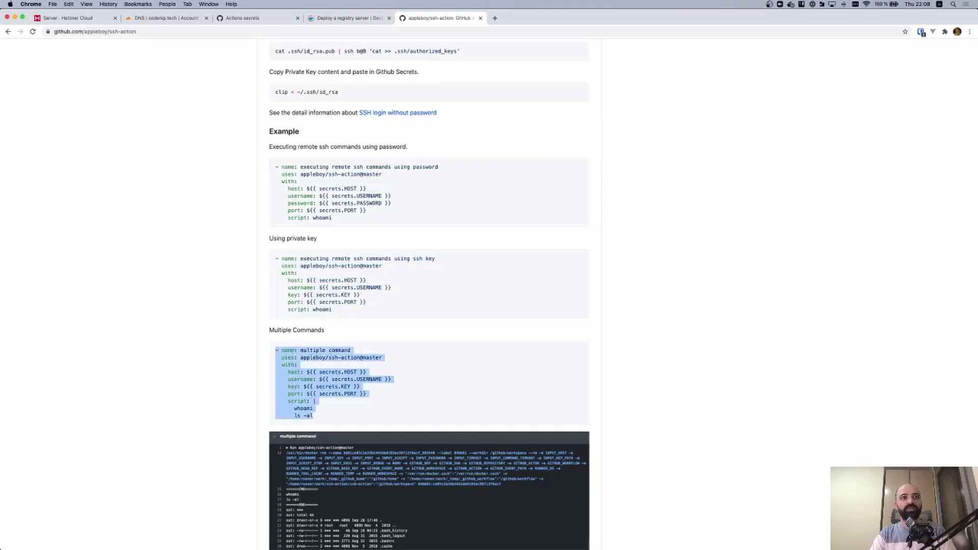
left_click(339, 309)
left_click_drag(339, 310, 253, 262)
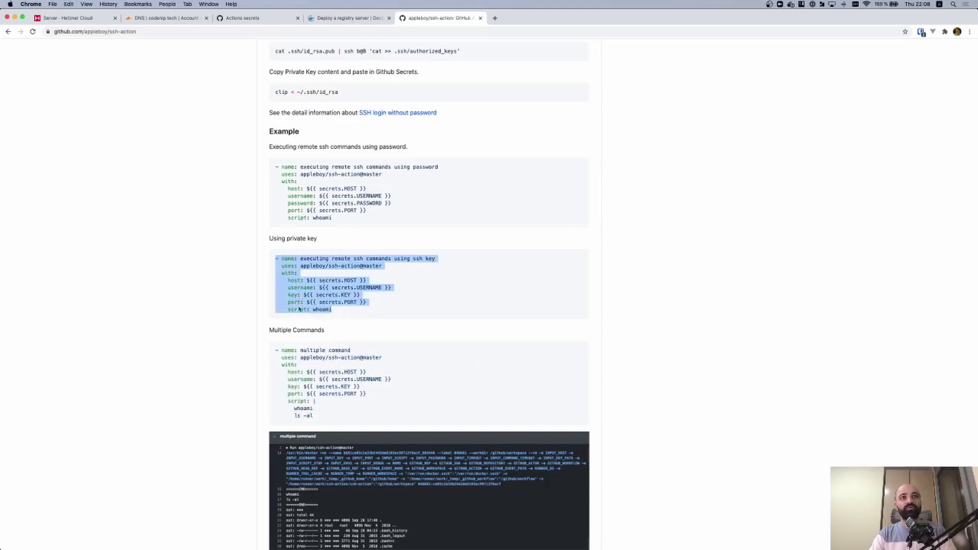
key("super+c")
key("alt+space")
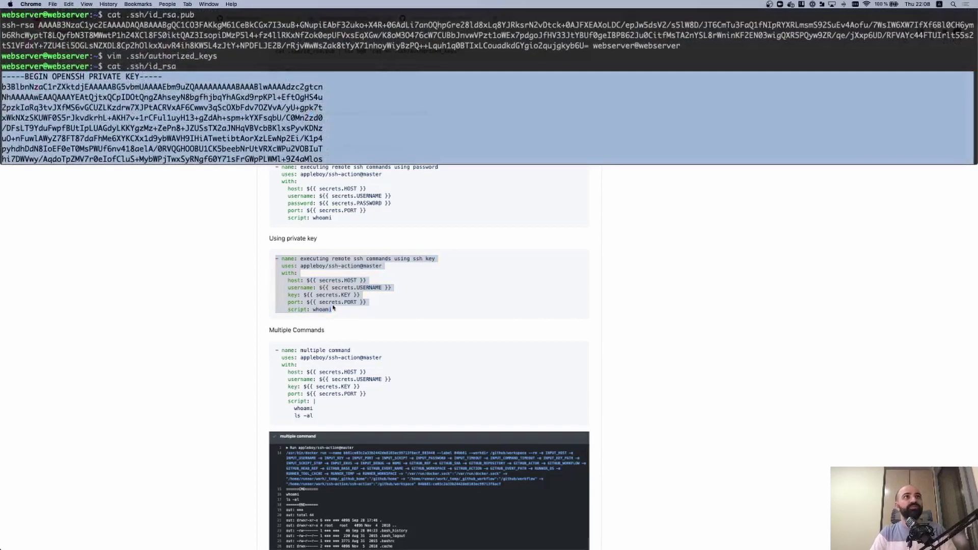
Log out of the remote server and open .github/workflows/deploy.yml in vim
key("super+k")
key("ctrl+d")
key("super+k")
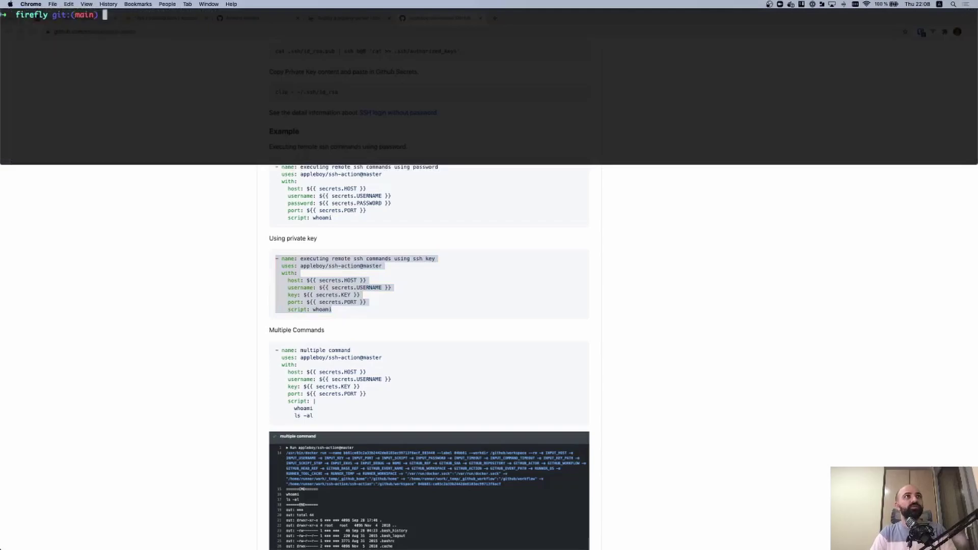
type("vim .github/workflows/deploy.yml")
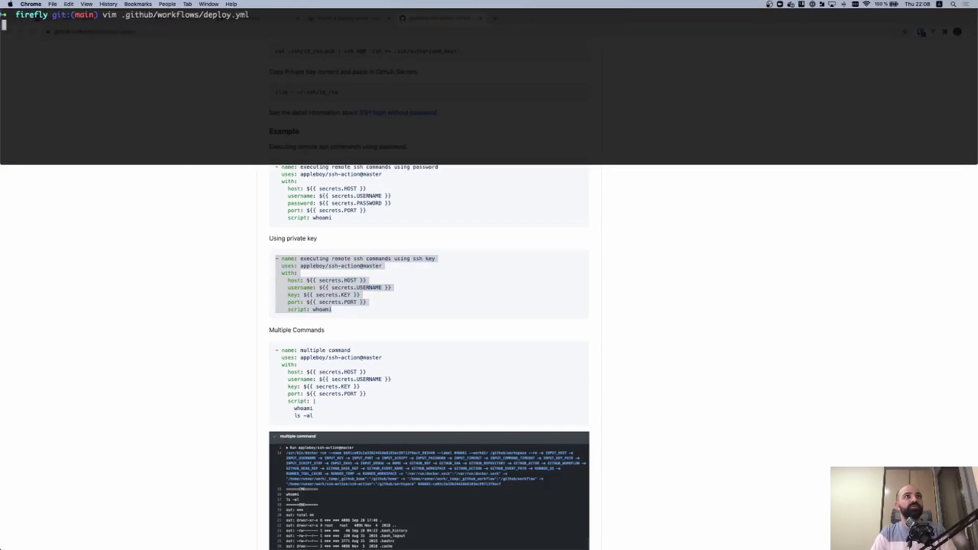
key("Return")
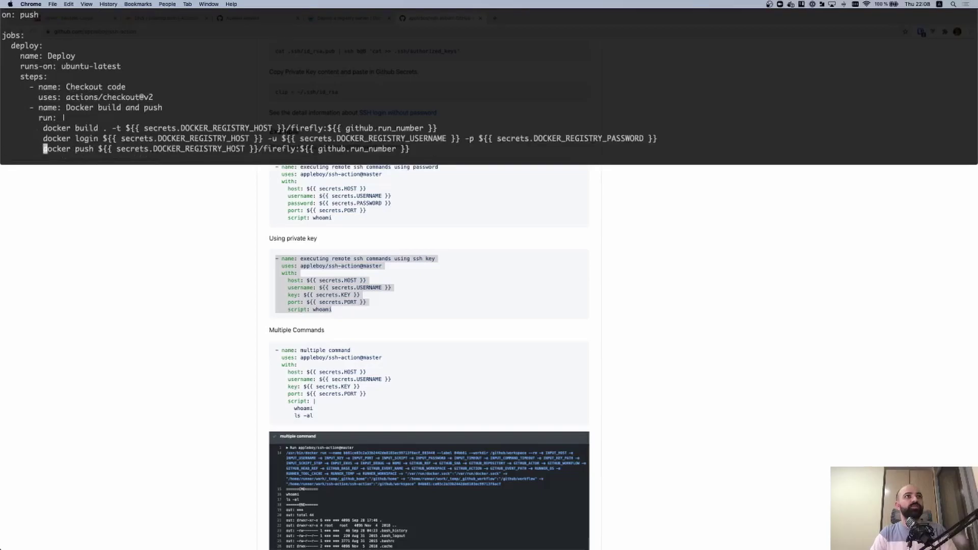
Paste the appleboy/ssh-action step below docker push and fix its indentation
key("o")
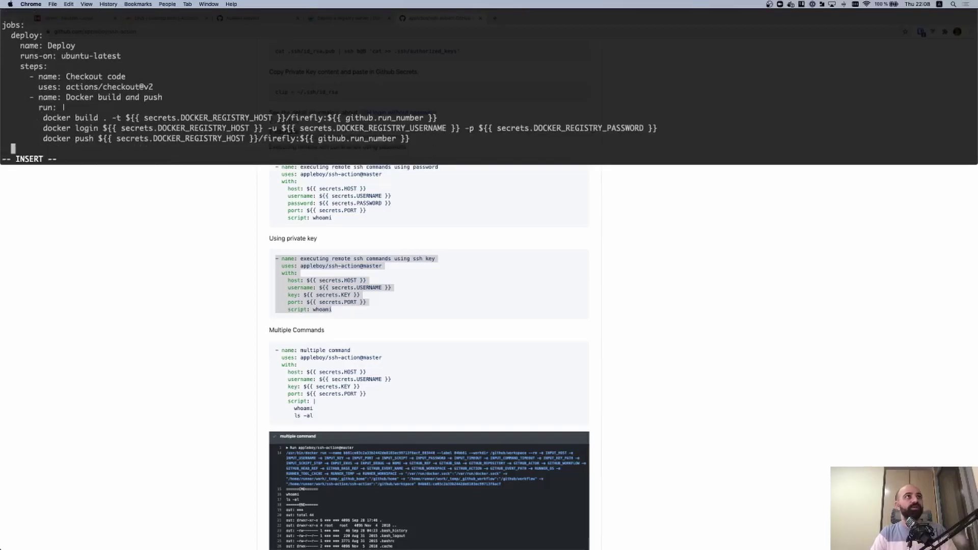
key("super+v")
key("Up")
key("Up")
key("Up")
key("Up")
key("Up")
key("Up")
key("Home")
key("Down")
key("Home")
key("Down")
key("Home")
key("Down")
key("Home")
key("space")
key("space")
key("space")
key("space")
key("space")
key("Down")
key("Home")
key("space")
key("space")
key("space")
key("space")
key("space")
key("space")
key("space")
key("Down")
key("Escape")
key("u")
key("i")
key("Up")
key("Home")
key("Delete")
key("Down")
key("Home")
key("Down")
key("Home")
Point host, username and key at the SERVER_IP, SERVER_SSH_USER and SERVER_PRIVATE_KEY secrets
key("Up")
key("Up")
key("Up")
key("Up")
key("Right")
key("Right")
key("Right")
key("Right")
key("Right")
key("Right")
key("Right")
key("Right")
key("Right")
key("Right")
key("Right")
key("Right")
key("Right")
key("Right")
key("Right")
key("Right")
key("Right")
key("Right")
key("Right")
key("Right")
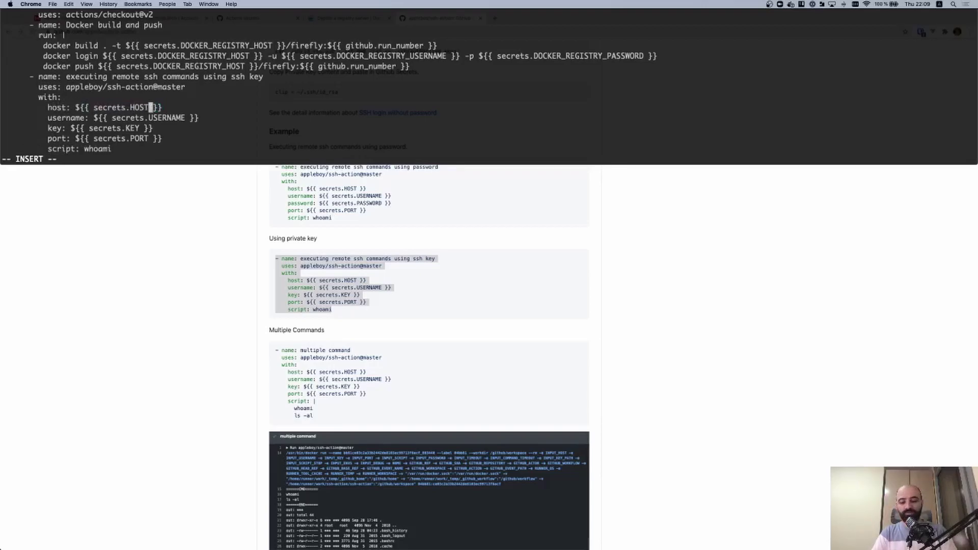
key("BackSpace")
key("BackSpace")
key("BackSpace")
key("BackSpace")
type("SERVER_IP")
key("Down")
key("Right")
key("Right")
key("Right")
key("BackSpace")
key("BackSpace")
key("BackSpace")
key("BackSpace")
key("BackSpace")
key("BackSpace")
key("BackSpace")
key("BackSpace")
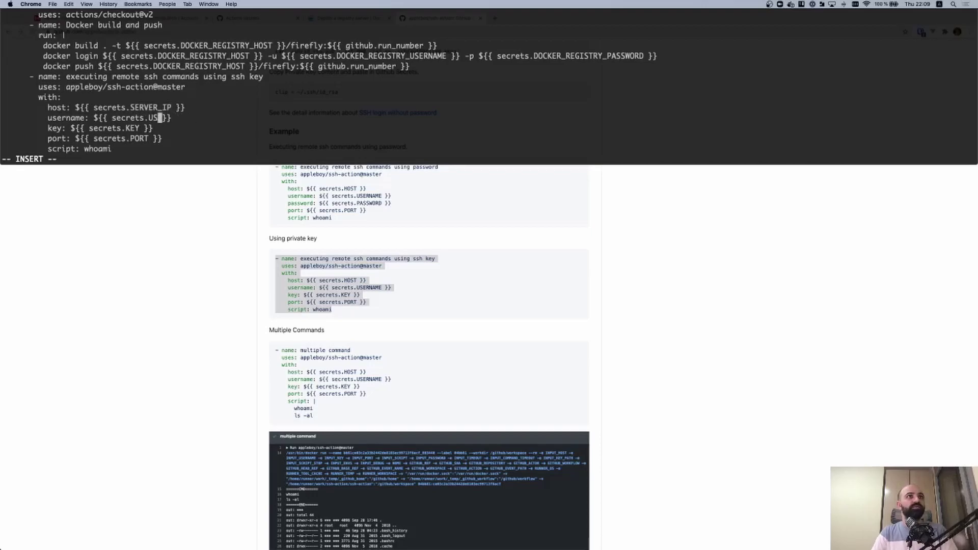
type("SERVER_SSH_USER")
key("Down")
key("Left")
key("Left")
key("Left")
key("BackSpace")
key("BackSpace")
key("BackSpace")
type("SERVER_P")
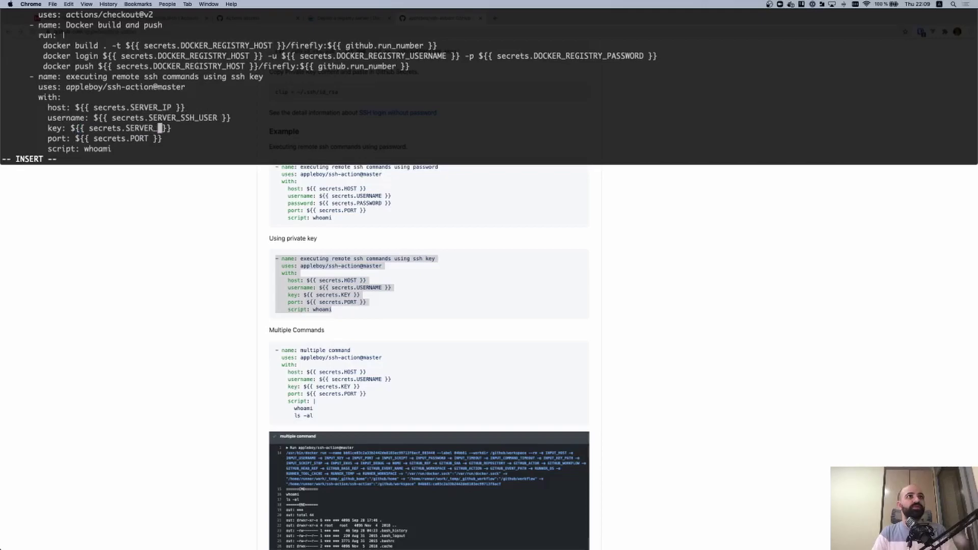
type("RIVATE_KEY")
Set the port to 22, then save deploy.yml and quit vim with :wq
key("Down")
key("BackSpace")
key("Delete")
key("Delete")
key("BackSpace")
key("BackSpace")
key("BackSpace")
key("BackSpace")
key("BackSpace")
key("BackSpace")
key("BackSpace")
key("BackSpace")
key("BackSpace")
key("BackSpace")
key("BackSpace")
key("BackSpace")
key("BackSpace")
key("BackSpace")
key("BackSpace")
key("BackSpace")
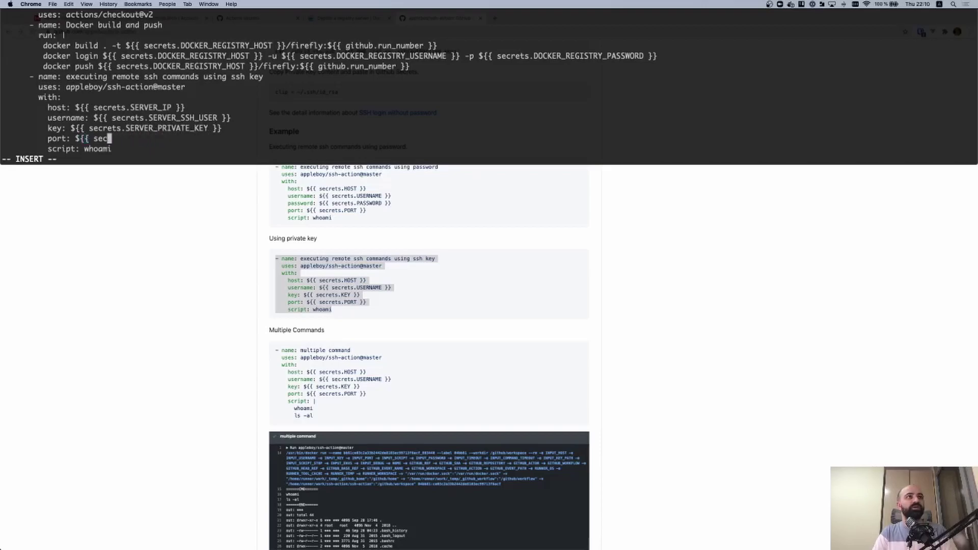
type("22")
key("Down")
key("Right")
key("Right")
key("Right")
key("Right")
key("Right")
key("Right")
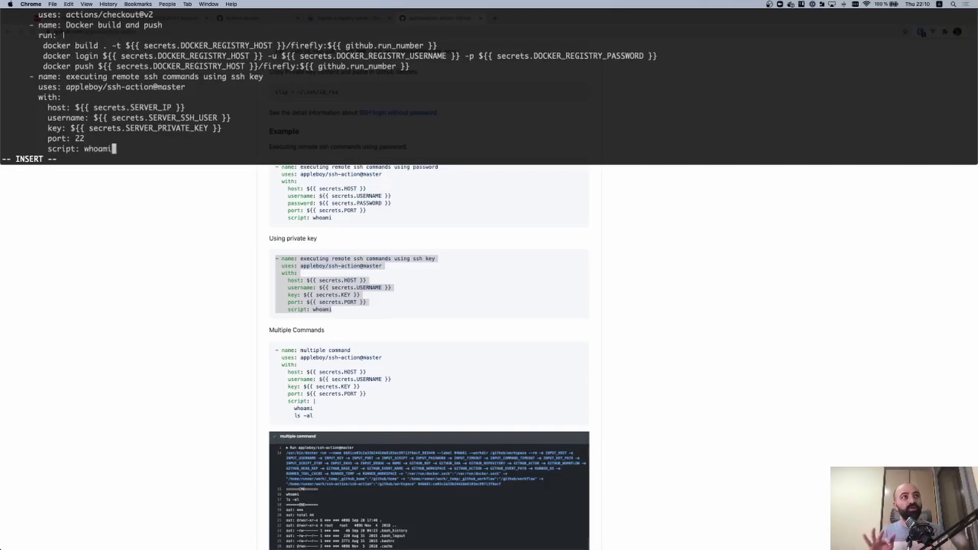
key("Escape")
type(":wq")
key("Return")
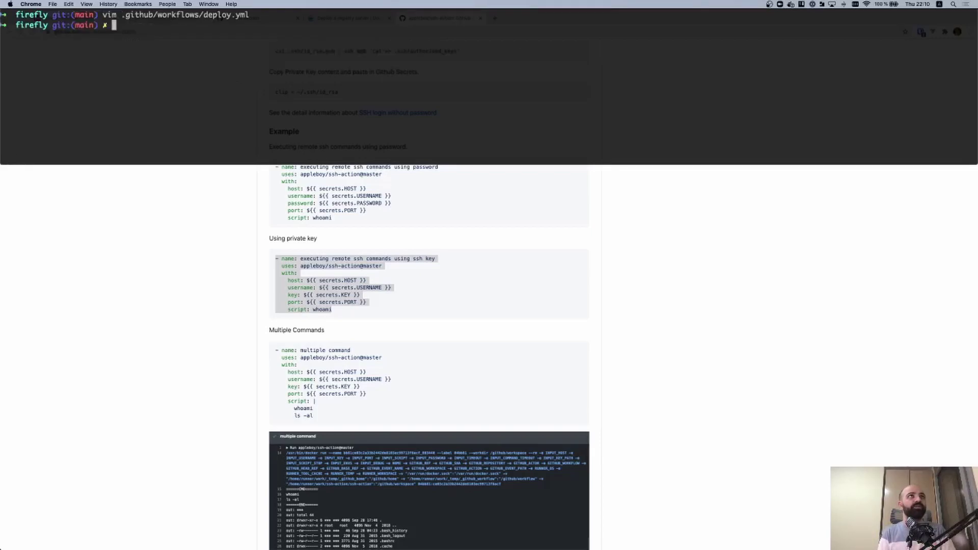